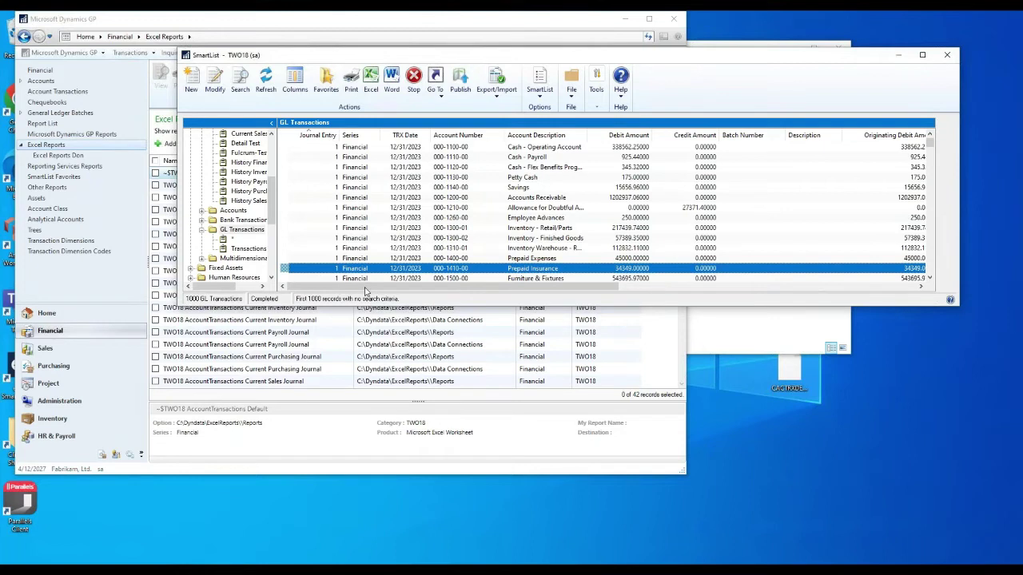
Step: Refresh the GL Transactions SmartList and export it to Excel, stopping the export before all rows are sent
{"action": "left_click_drag", "start_coordinate": [516, 291], "coordinate": [410, 294]}
{"action": "left_click", "coordinate": [411, 149]}
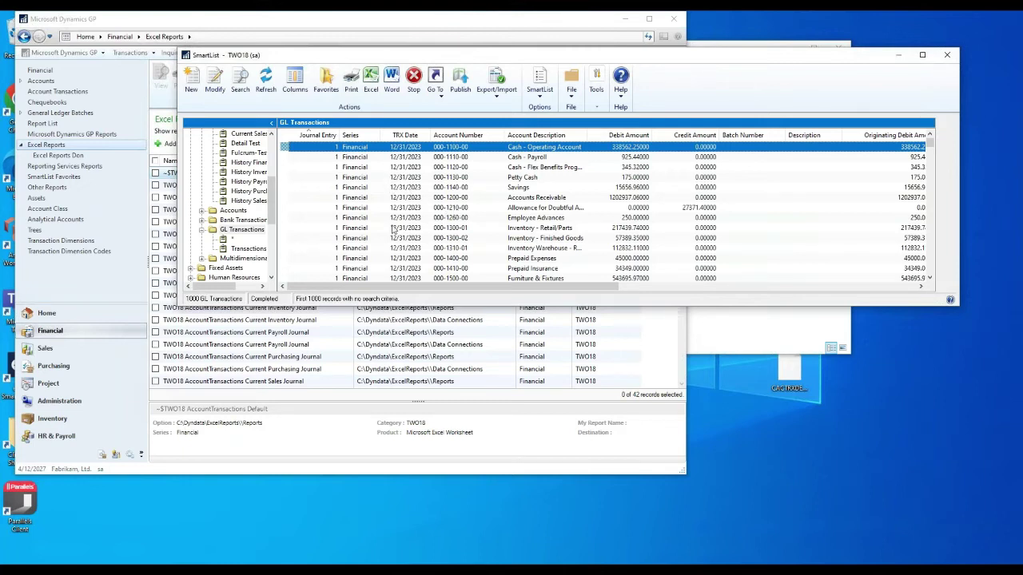
{"action": "left_click", "coordinate": [266, 80]}
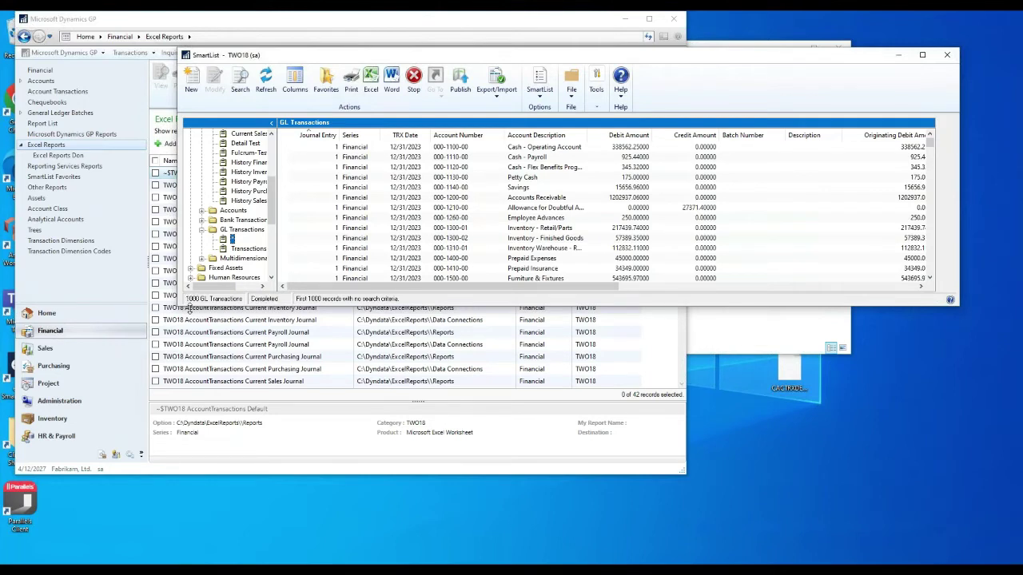
{"action": "left_click", "coordinate": [371, 83]}
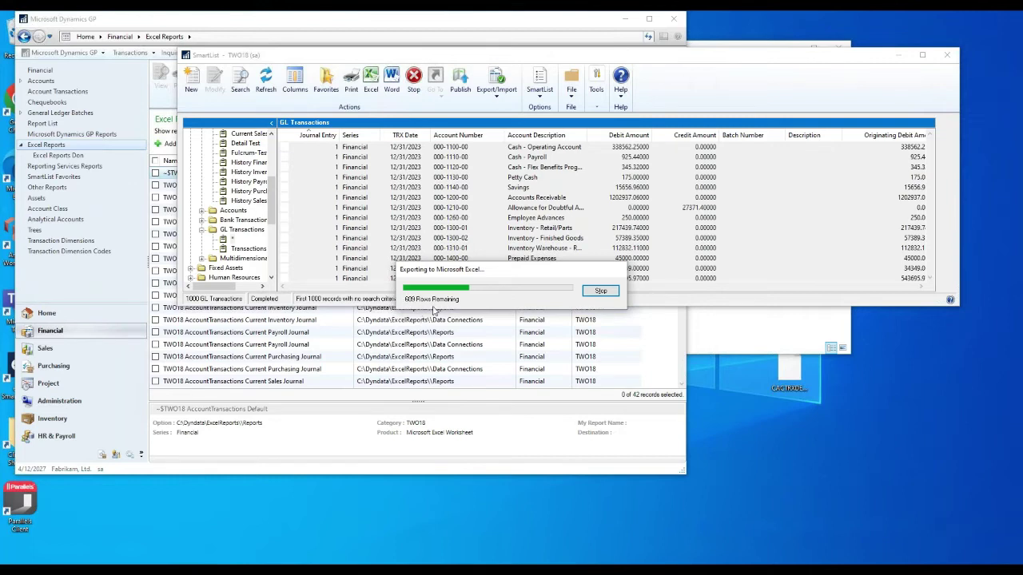
{"action": "left_click", "coordinate": [601, 292]}
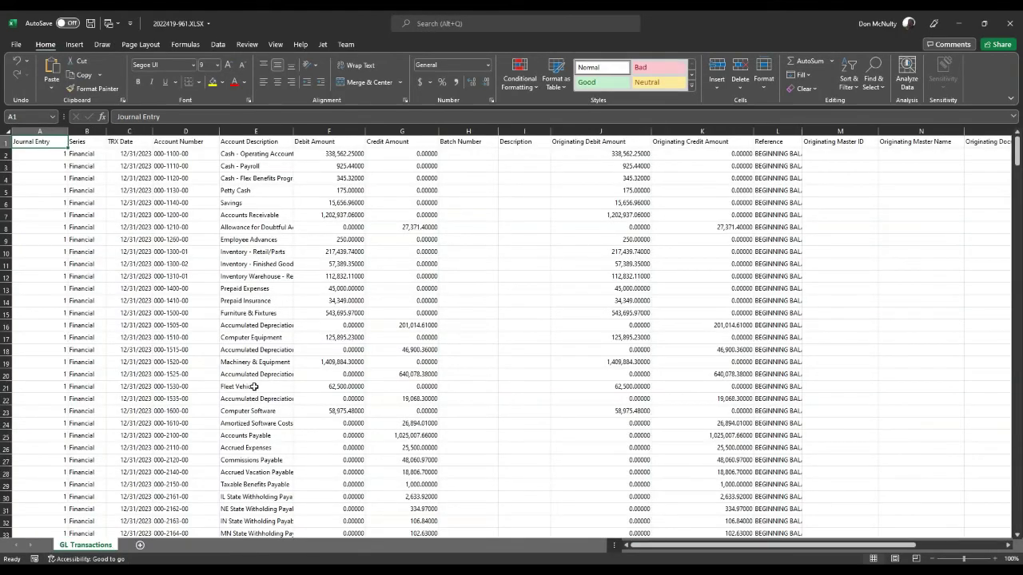
Step: Review the exported GL Transactions rows in Excel down to the last one, and close the exported workbook
{"action": "left_click", "coordinate": [336, 311]}
{"action": "scroll", "coordinate": [336, 310], "scroll_direction": "down", "scroll_amount": 20}
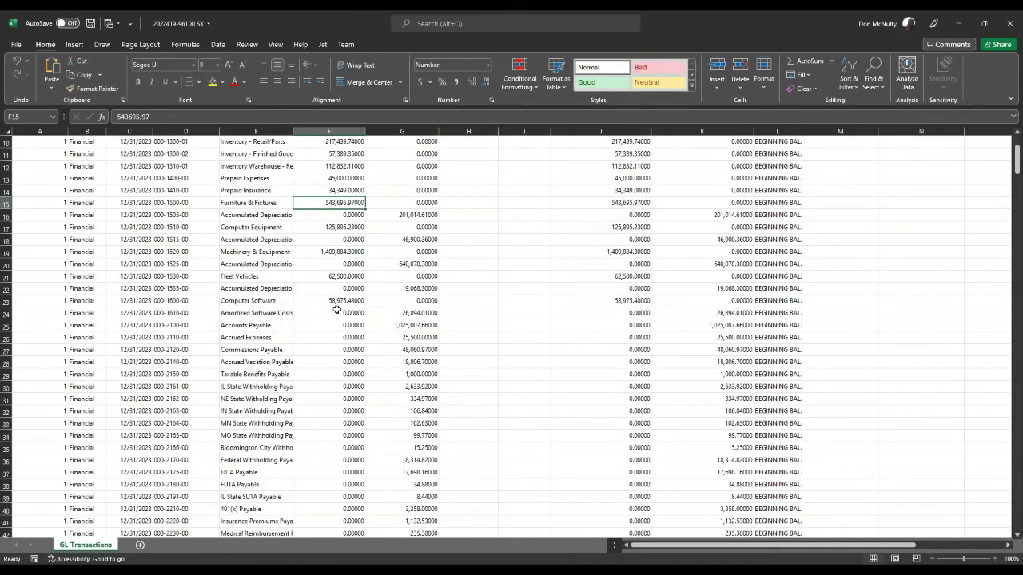
{"action": "scroll", "coordinate": [339, 316], "scroll_direction": "down", "scroll_amount": 20}
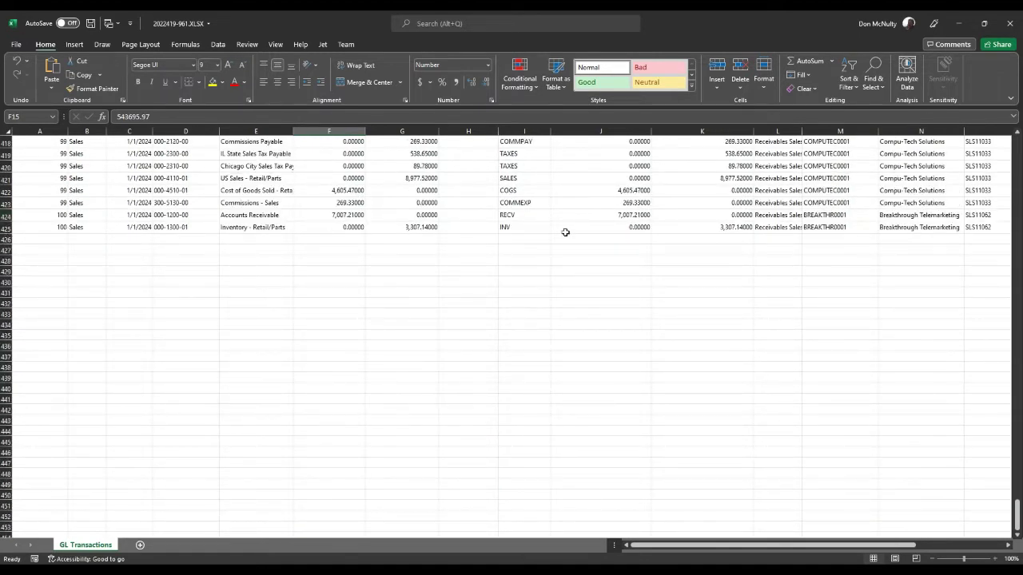
{"action": "scroll", "coordinate": [586, 235], "scroll_direction": "up", "scroll_amount": 6}
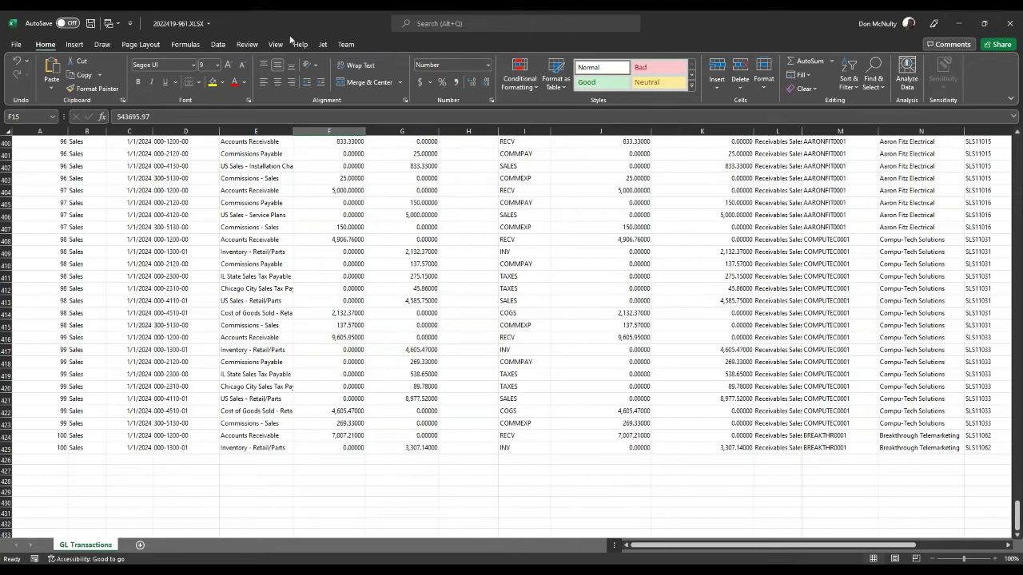
{"action": "left_click", "coordinate": [16, 44]}
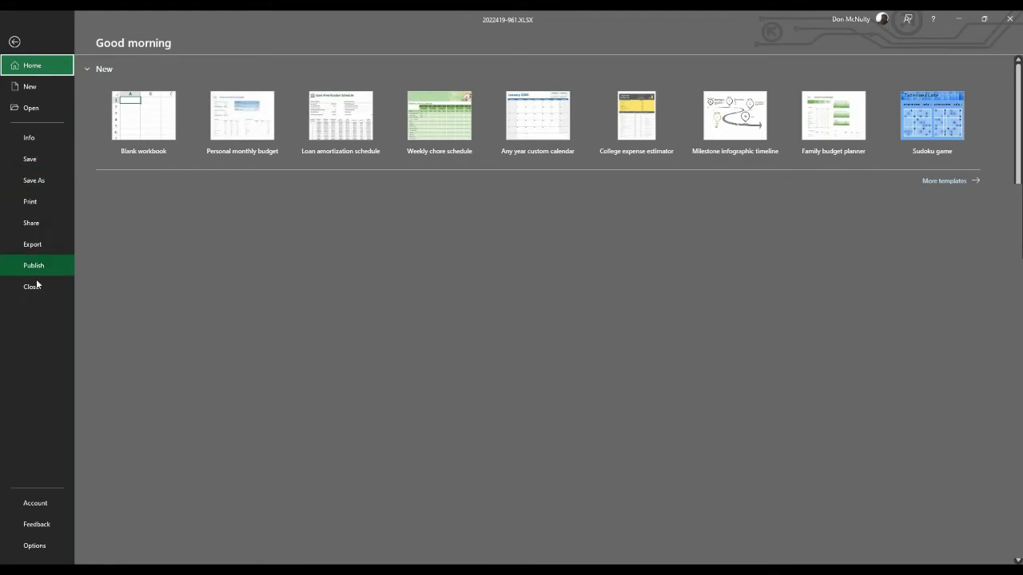
{"action": "key", "text": "Escape"}
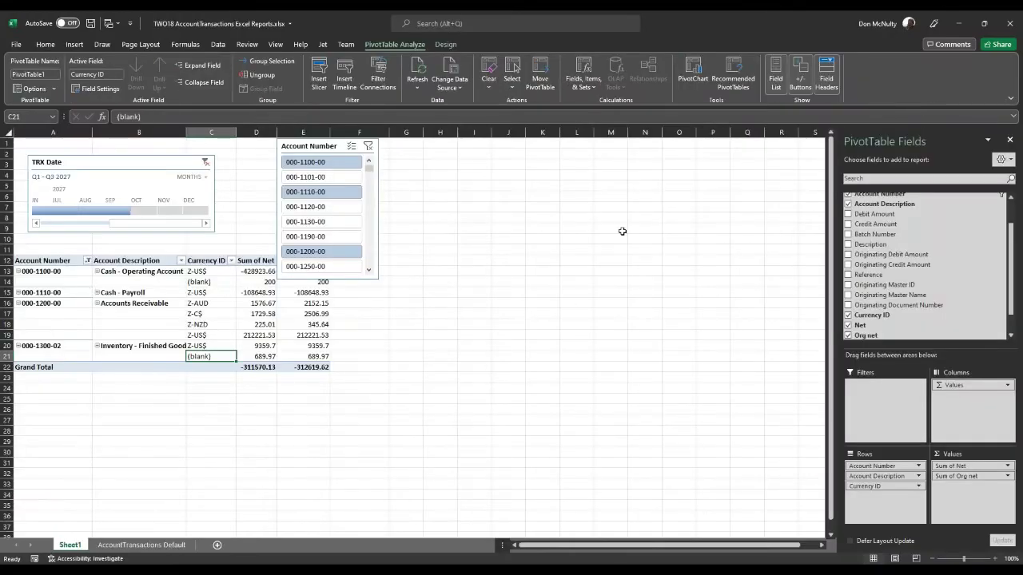
Step: View the AccountTransactions Default sheet, switch back to Dynamics GP, and close the TWO18 AccountTransactions Excel Reports workbook
{"action": "mouse_move", "coordinate": [456, 570]}
{"action": "left_click", "coordinate": [142, 545]}
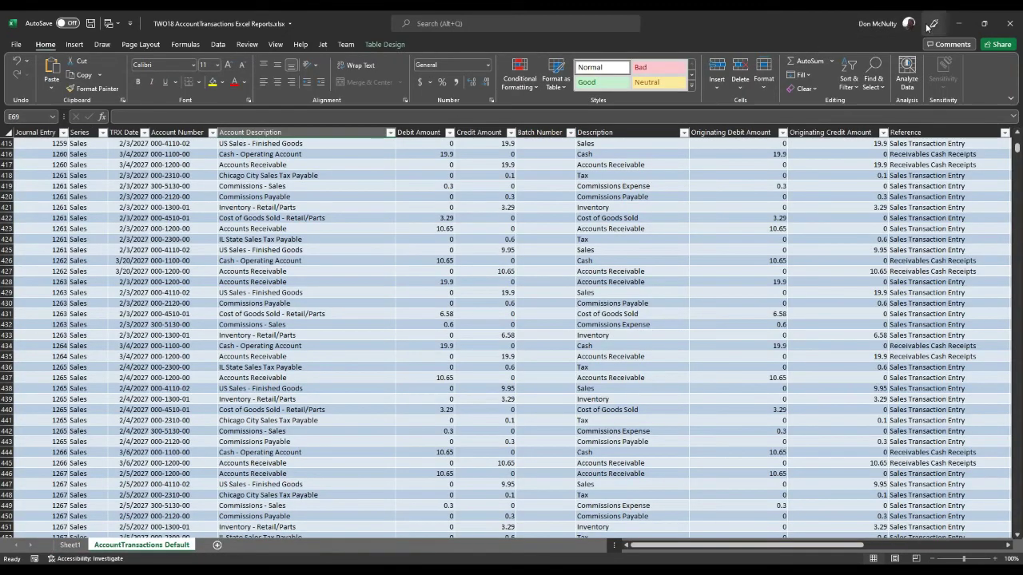
{"action": "left_click", "coordinate": [960, 24]}
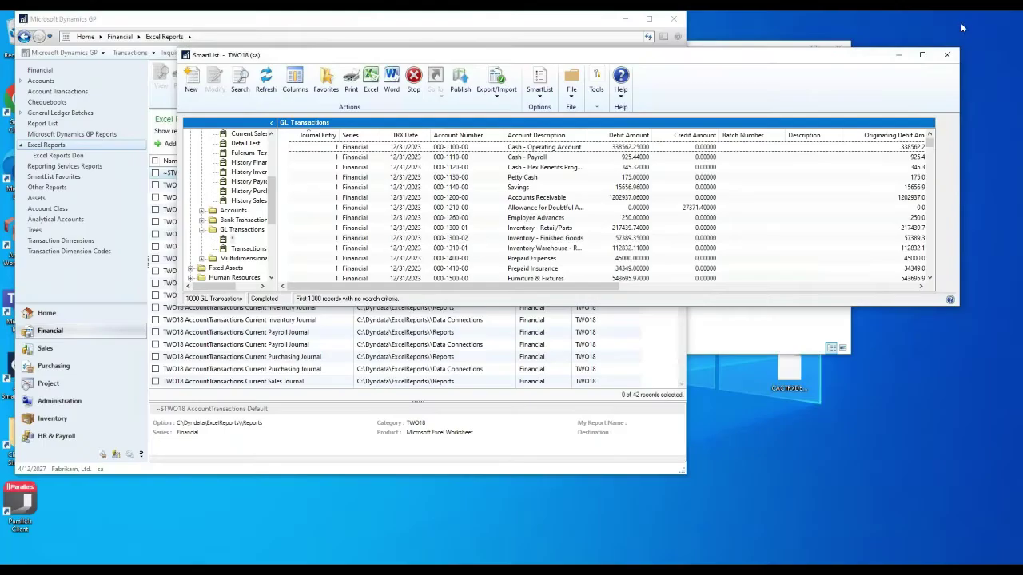
{"action": "left_click", "coordinate": [344, 438]}
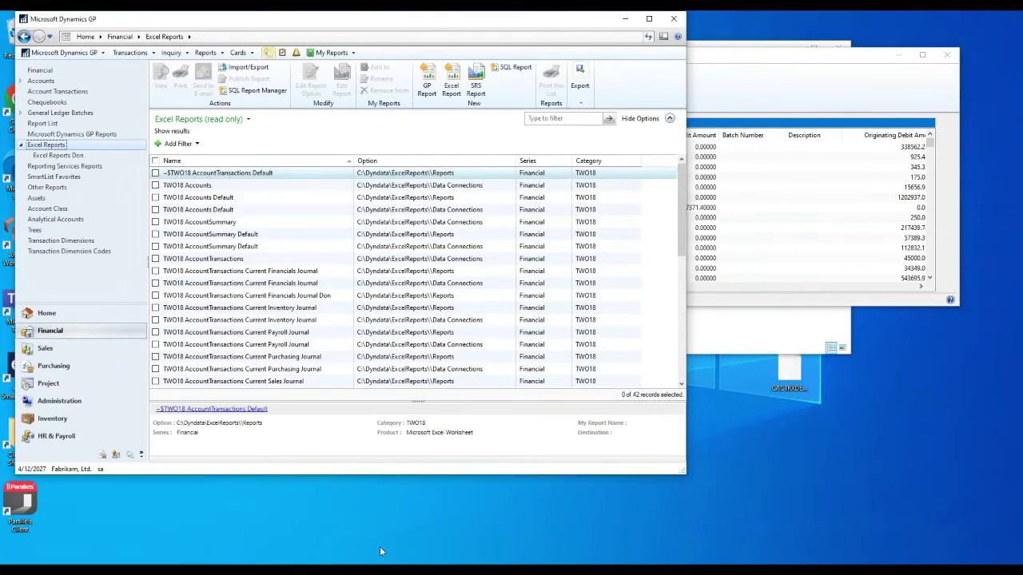
{"action": "mouse_move", "coordinate": [403, 570]}
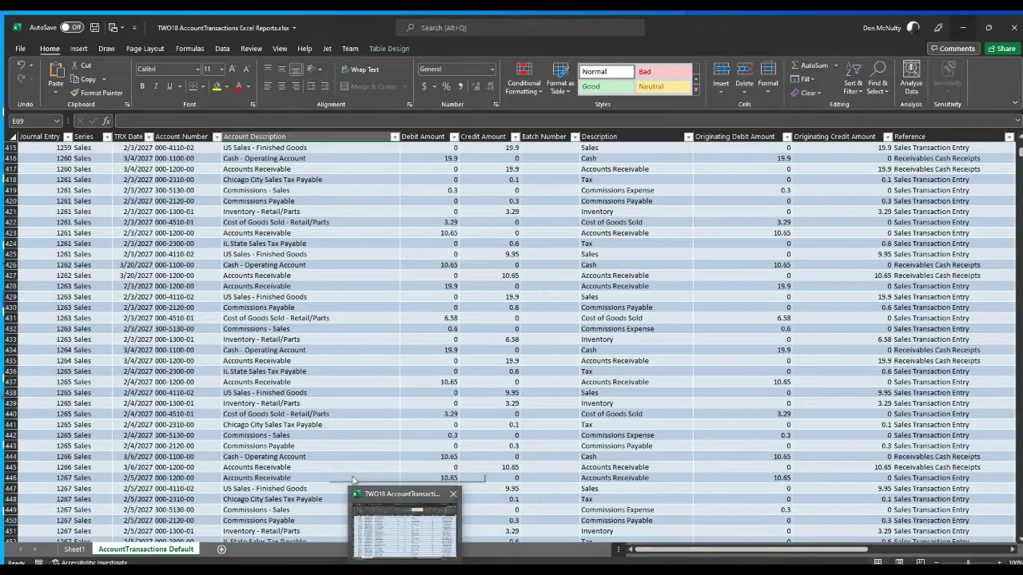
{"action": "left_click", "coordinate": [454, 496]}
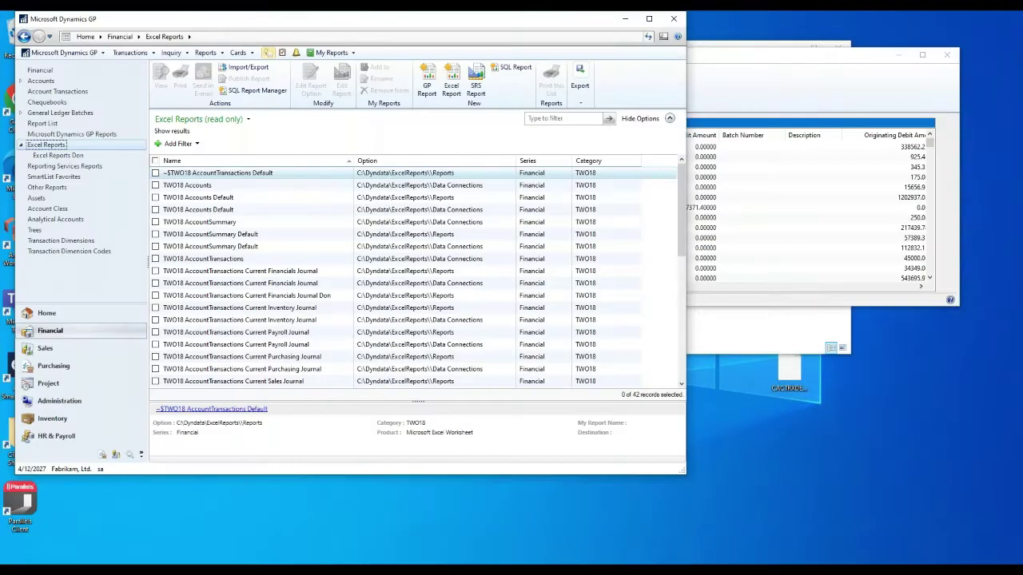
Step: Open the TWO18 AccountTransactions Default worksheet stored in the Reports folder from the Dynamics GP Excel Reports list
{"action": "left_click", "coordinate": [197, 175]}
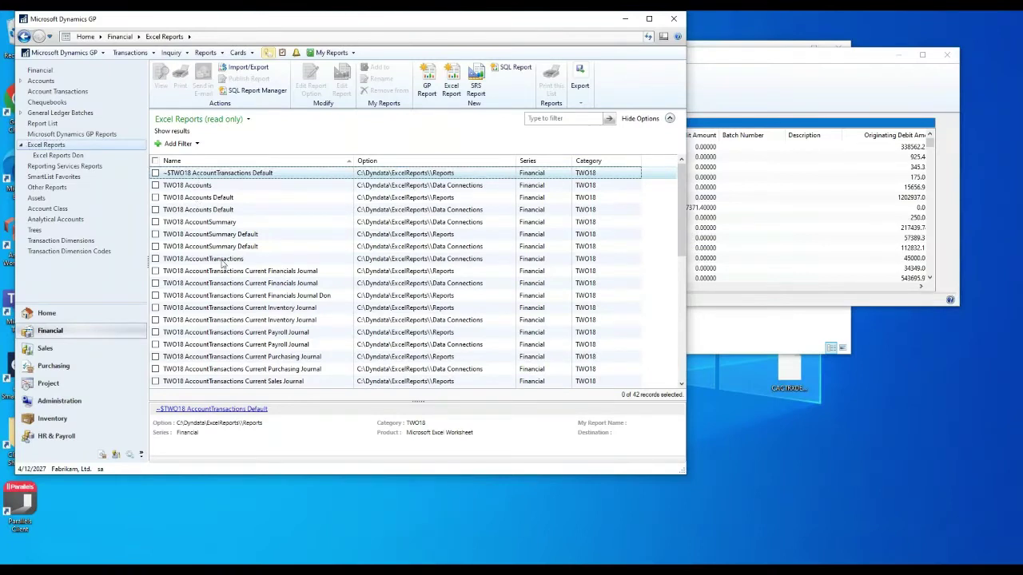
{"action": "left_click", "coordinate": [220, 285]}
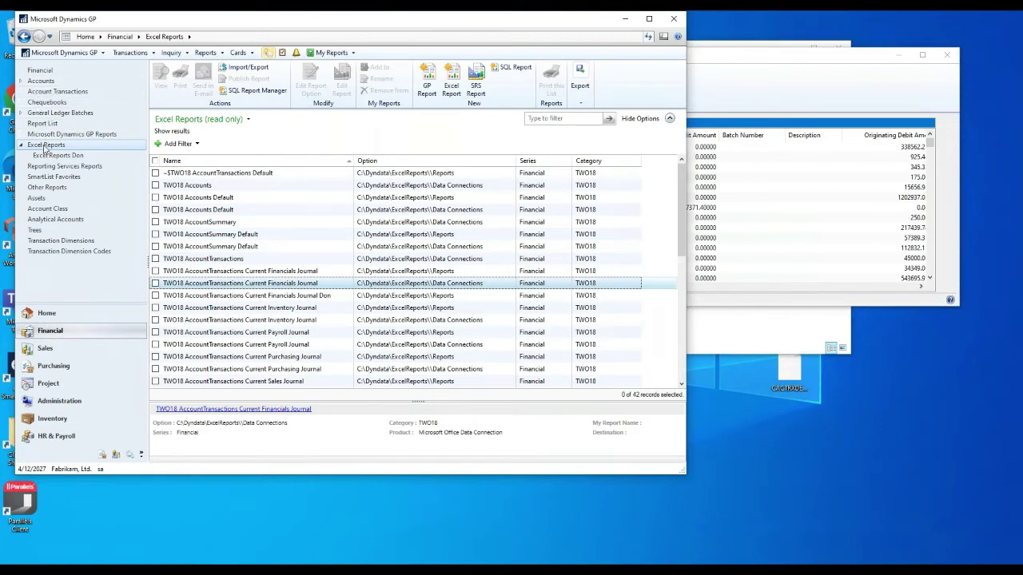
{"action": "scroll", "coordinate": [302, 308], "scroll_direction": "down", "scroll_amount": 3}
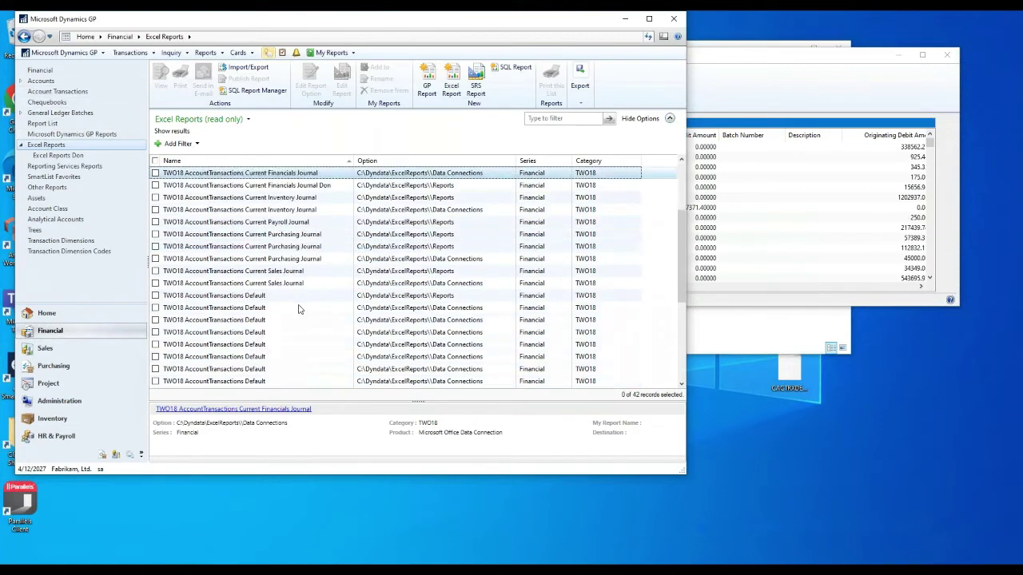
{"action": "scroll", "coordinate": [300, 309], "scroll_direction": "down", "scroll_amount": 5}
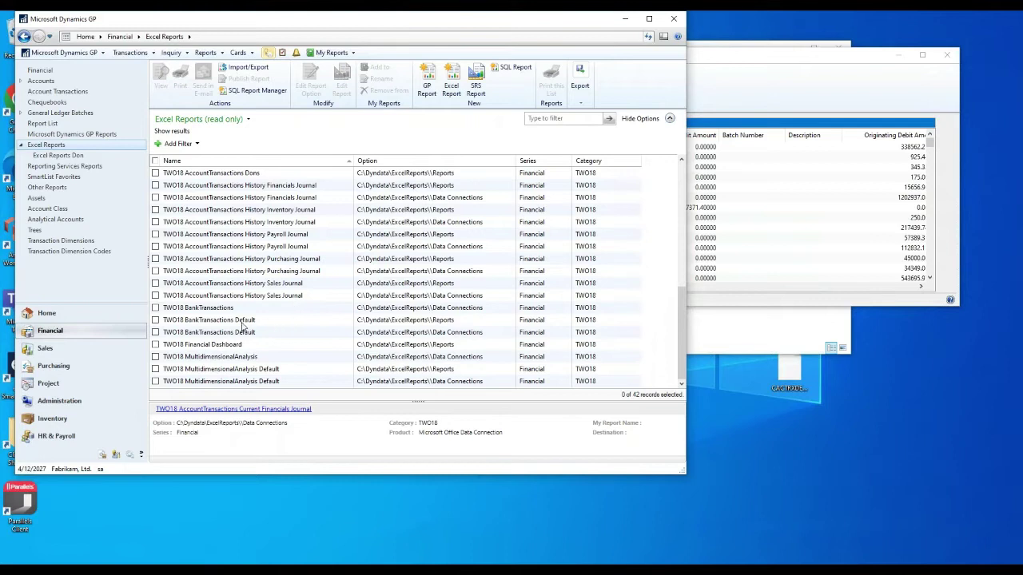
{"action": "scroll", "coordinate": [243, 326], "scroll_direction": "up", "scroll_amount": 1}
{"action": "left_click", "coordinate": [211, 185]}
{"action": "scroll", "coordinate": [212, 191], "scroll_direction": "up", "scroll_amount": 2}
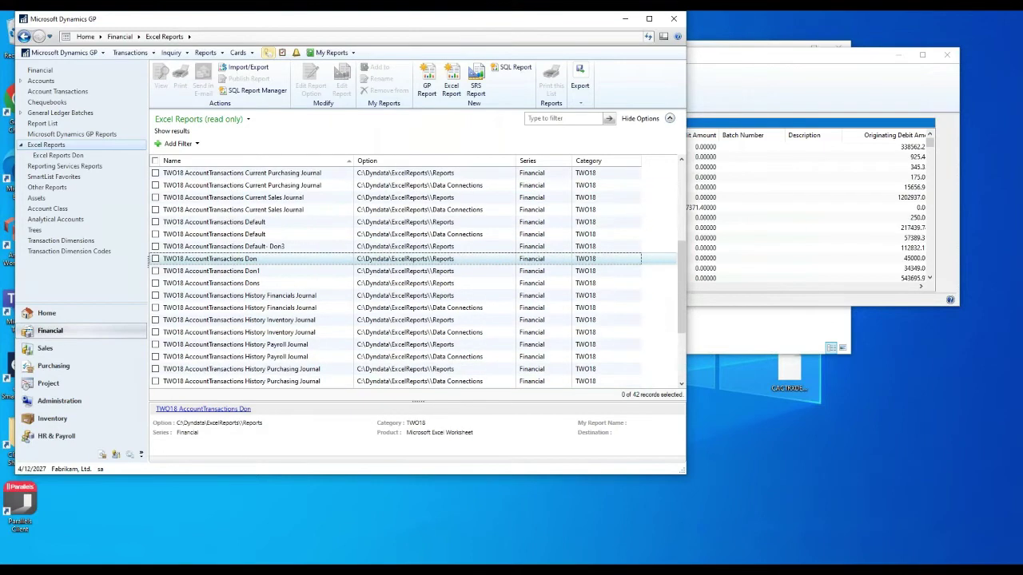
{"action": "left_click", "coordinate": [210, 234]}
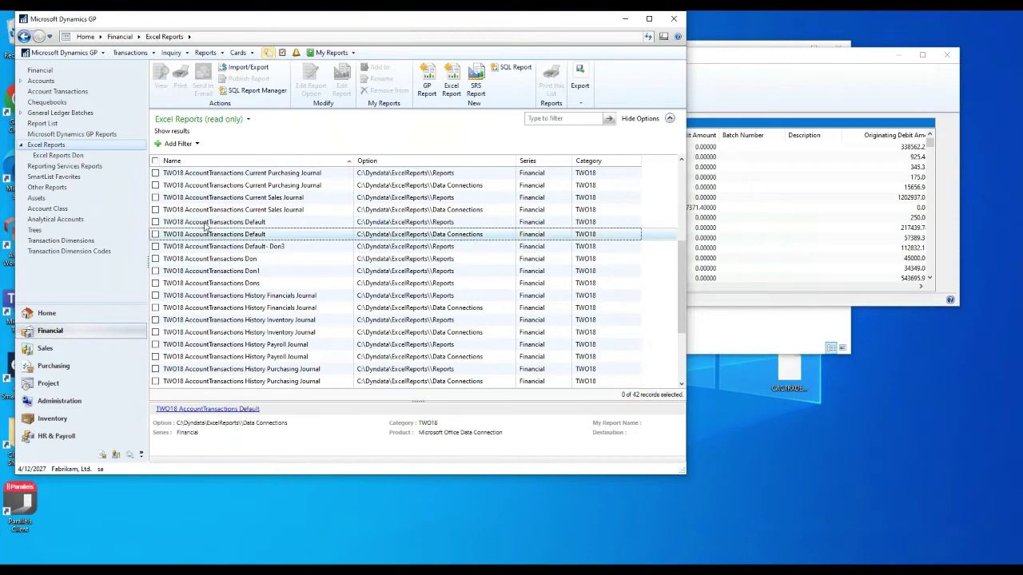
{"action": "left_click", "coordinate": [206, 224]}
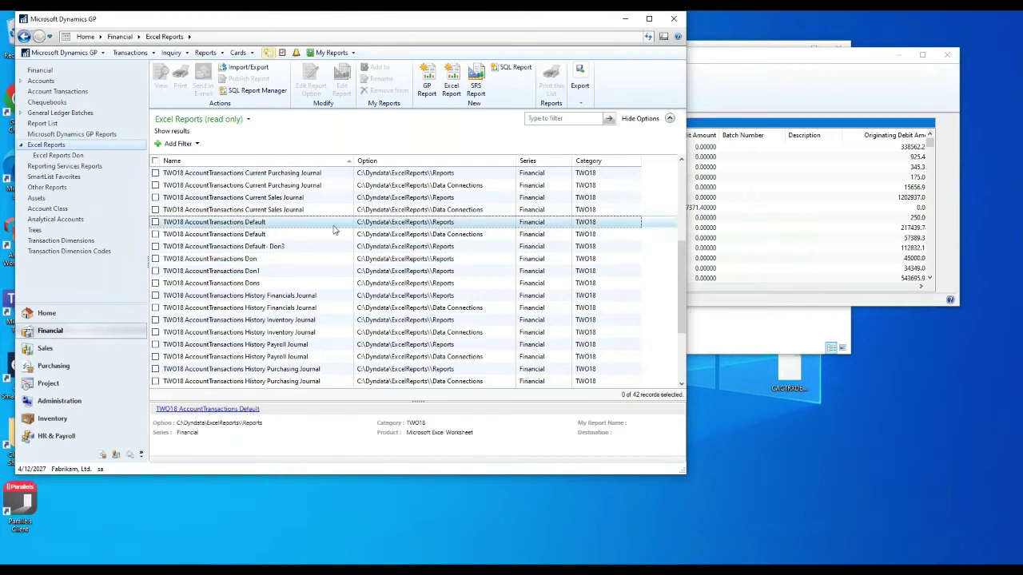
{"action": "double_click", "coordinate": [206, 226]}
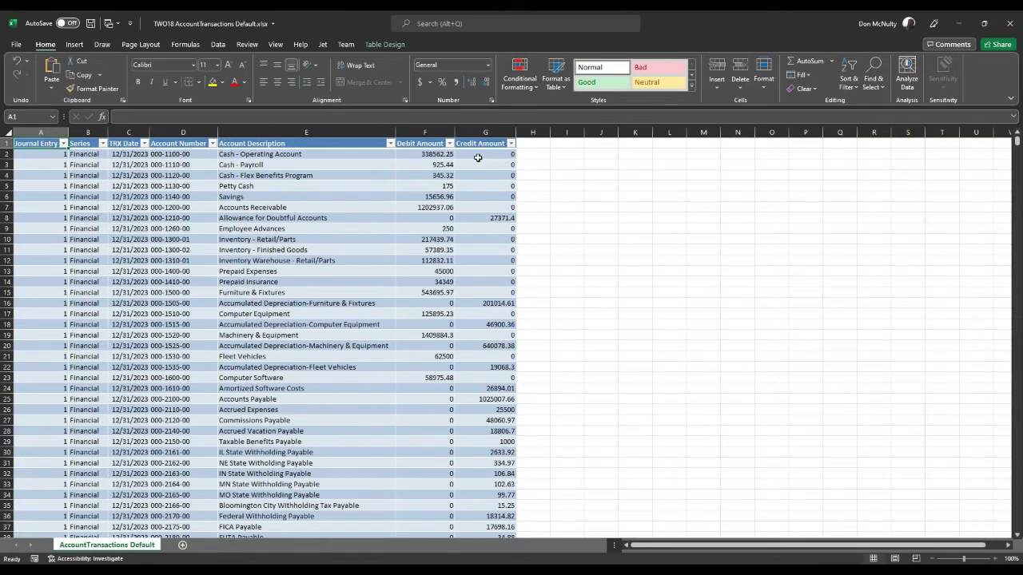
Step: Examine how far the account transactions data extends by reviewing its last rows, and return to the Account Description header
{"action": "left_click", "coordinate": [391, 202]}
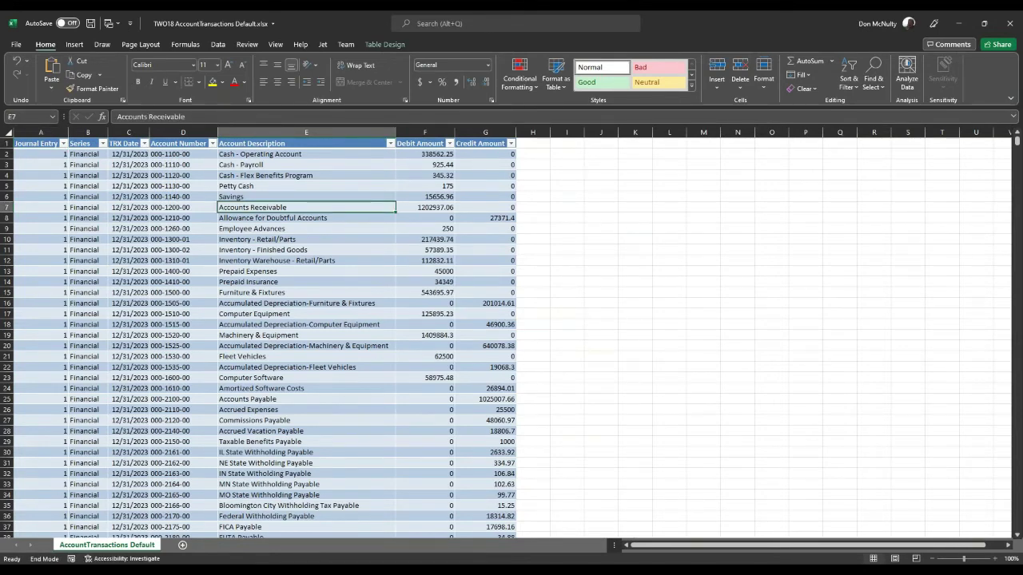
{"action": "key", "text": "ctrl+Down"}
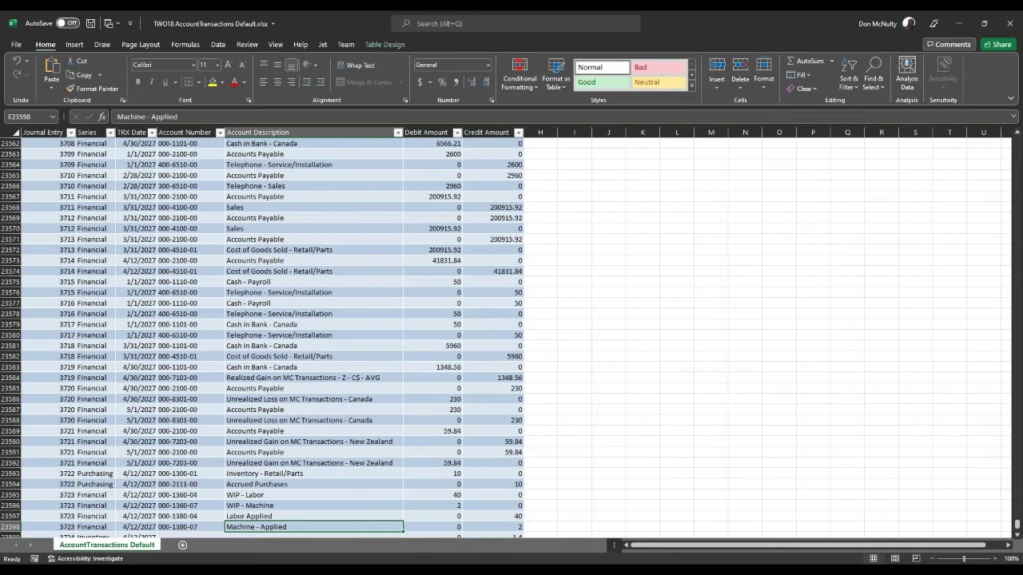
{"action": "left_click", "coordinate": [289, 281]}
{"action": "scroll", "coordinate": [289, 281], "scroll_direction": "down", "scroll_amount": 20}
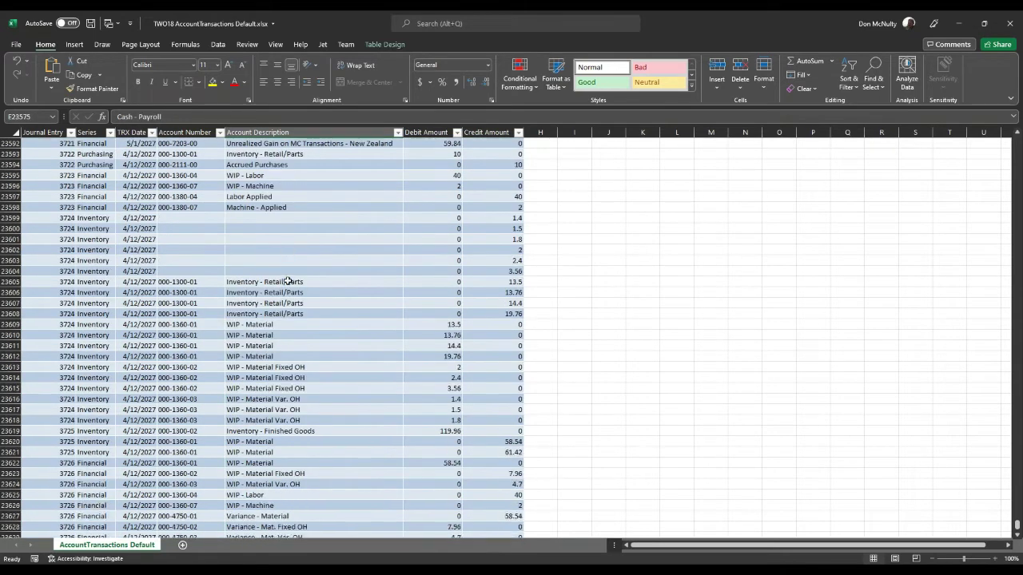
{"action": "scroll", "coordinate": [285, 273], "scroll_direction": "down", "scroll_amount": 2}
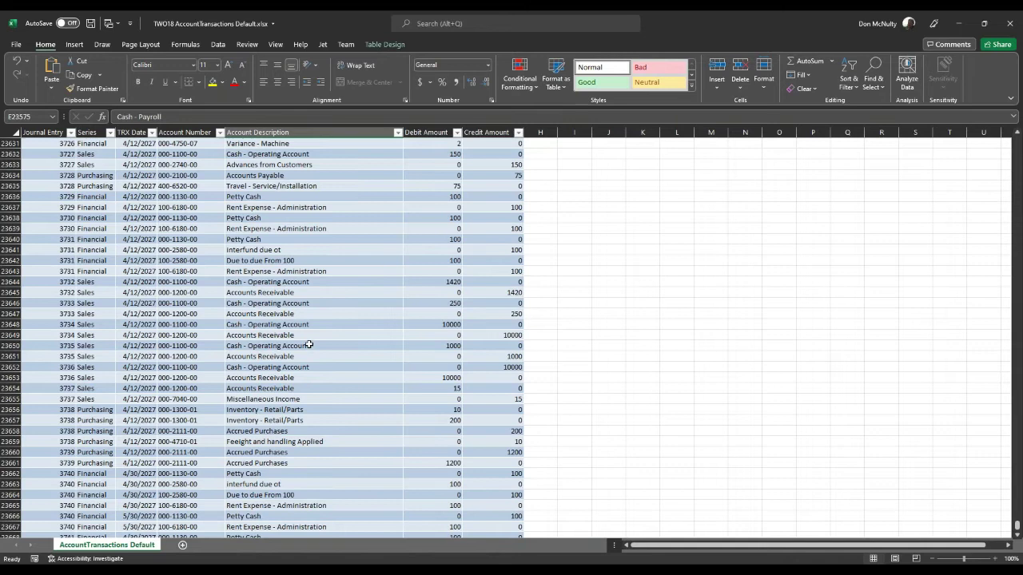
{"action": "scroll", "coordinate": [308, 345], "scroll_direction": "down", "scroll_amount": 3}
{"action": "scroll", "coordinate": [308, 345], "scroll_direction": "up", "scroll_amount": 14}
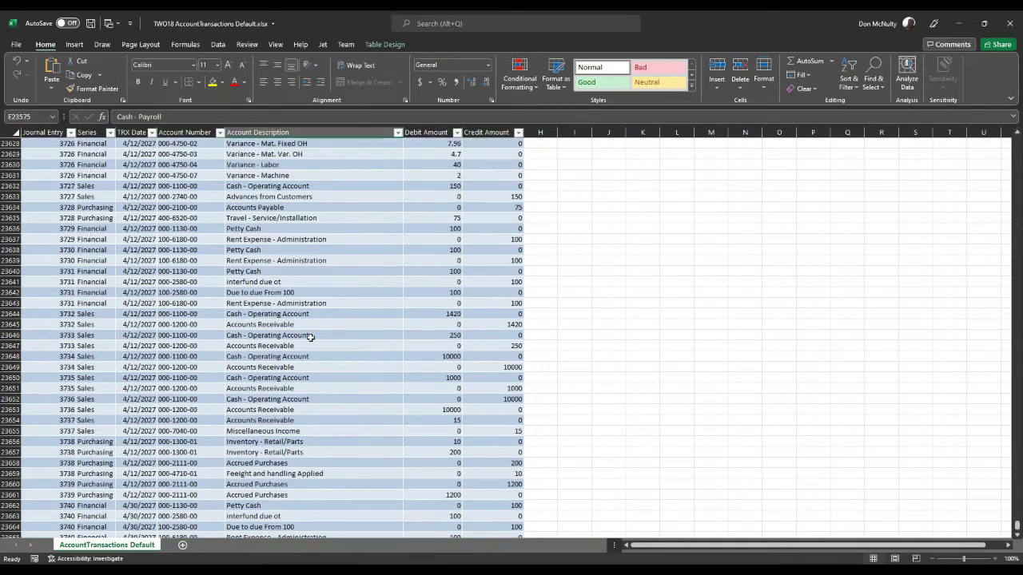
{"action": "scroll", "coordinate": [308, 331], "scroll_direction": "up", "scroll_amount": 20}
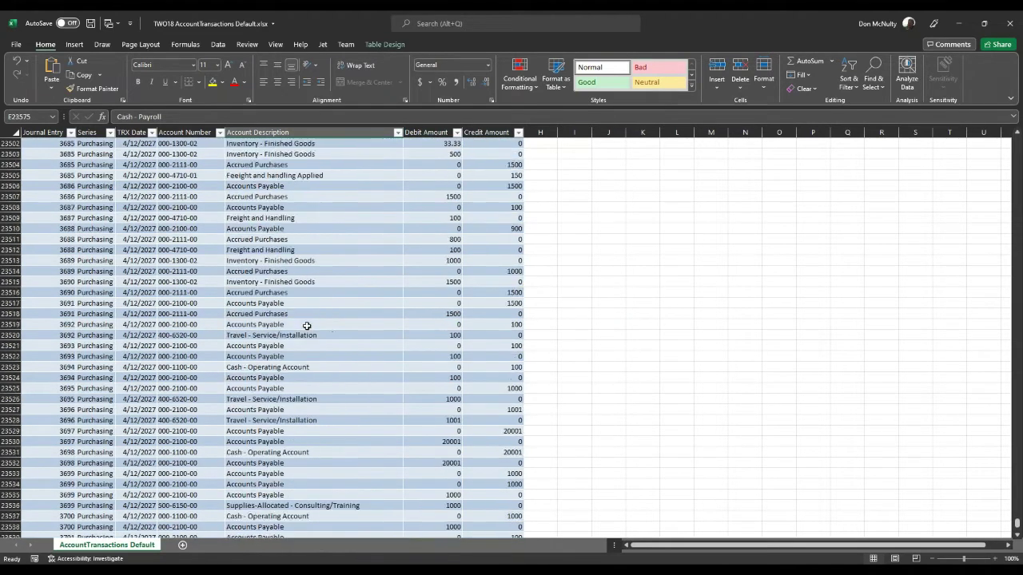
{"action": "scroll", "coordinate": [306, 324], "scroll_direction": "up", "scroll_amount": 20}
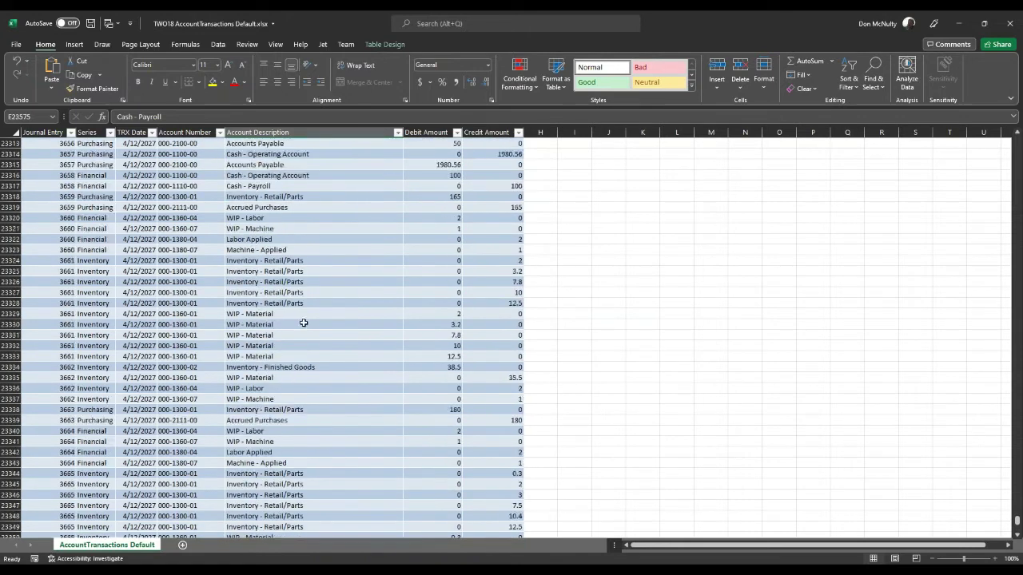
{"action": "key", "text": "End"}
{"action": "key", "text": "Up"}
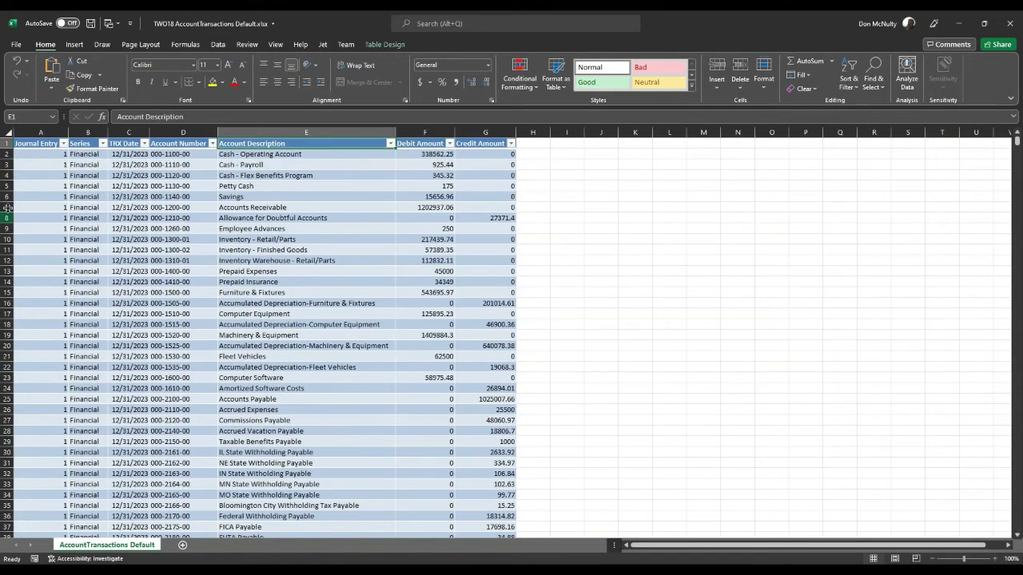
Step: Delete rows 2 to 37 from the account transactions table and refresh all of the workbook's data
{"action": "left_click_drag", "start_coordinate": [14, 156], "coordinate": [46, 522]}
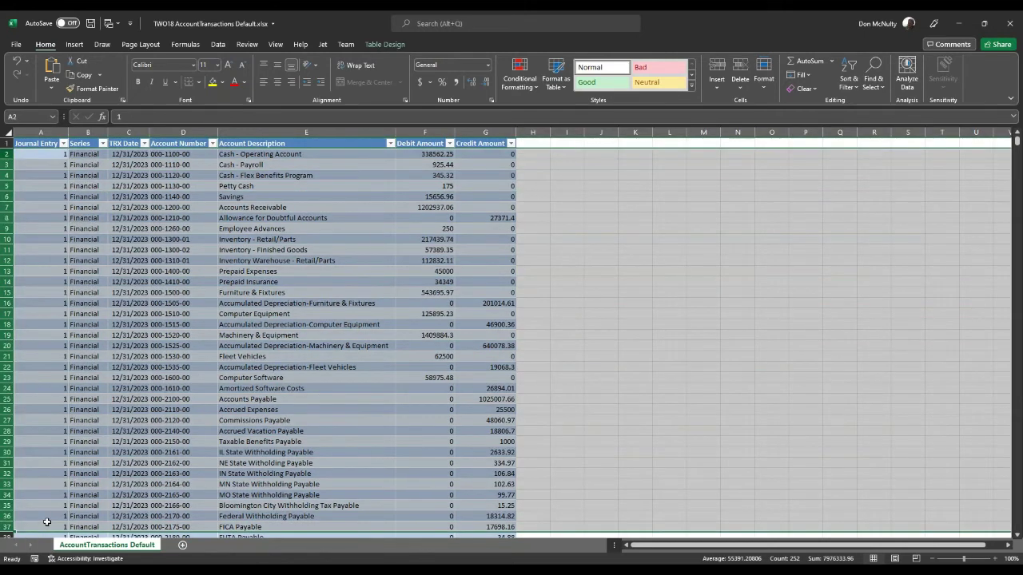
{"action": "right_click", "coordinate": [314, 318]}
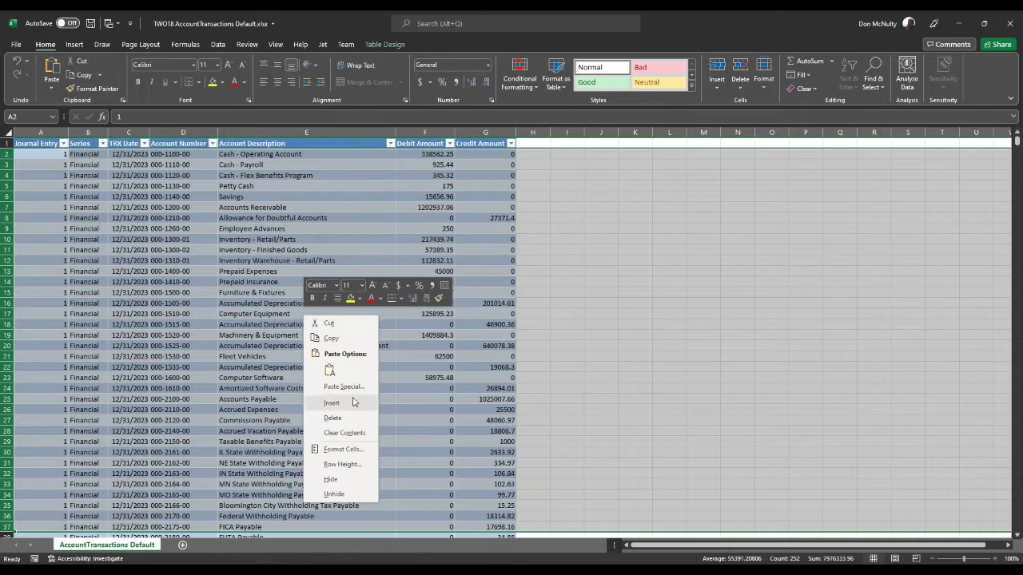
{"action": "left_click", "coordinate": [342, 421]}
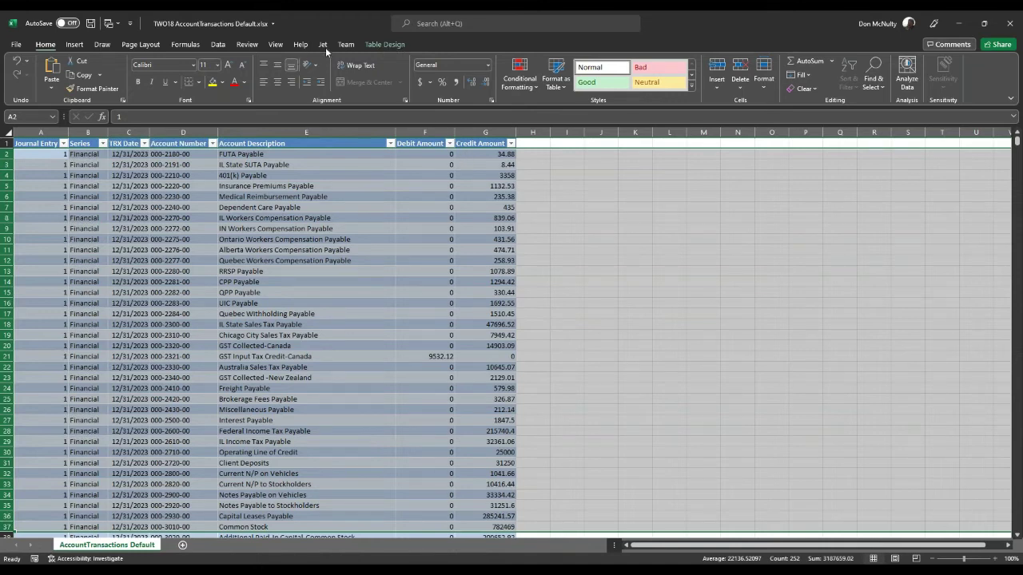
{"action": "left_click", "coordinate": [216, 44]}
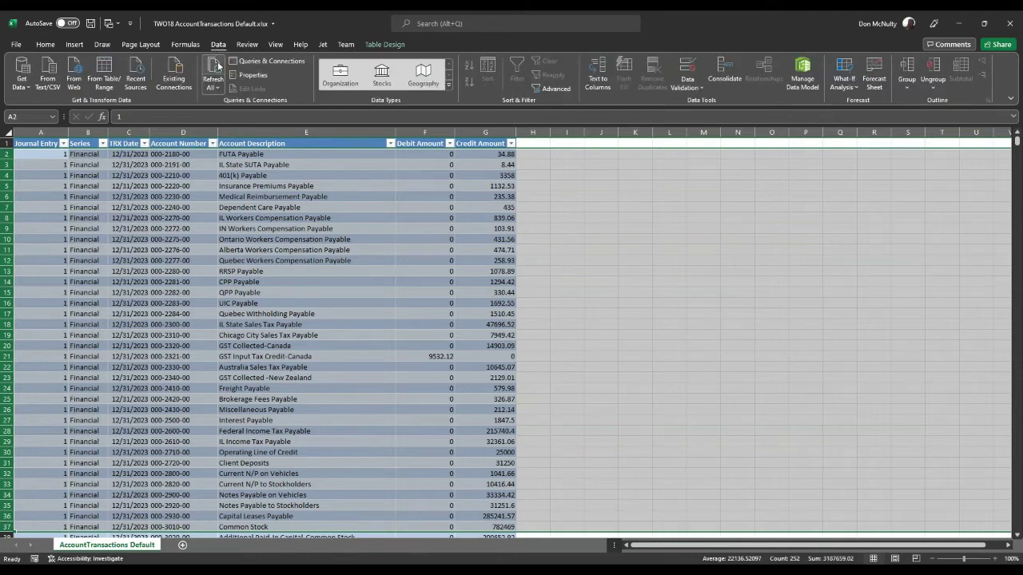
{"action": "left_click", "coordinate": [218, 67]}
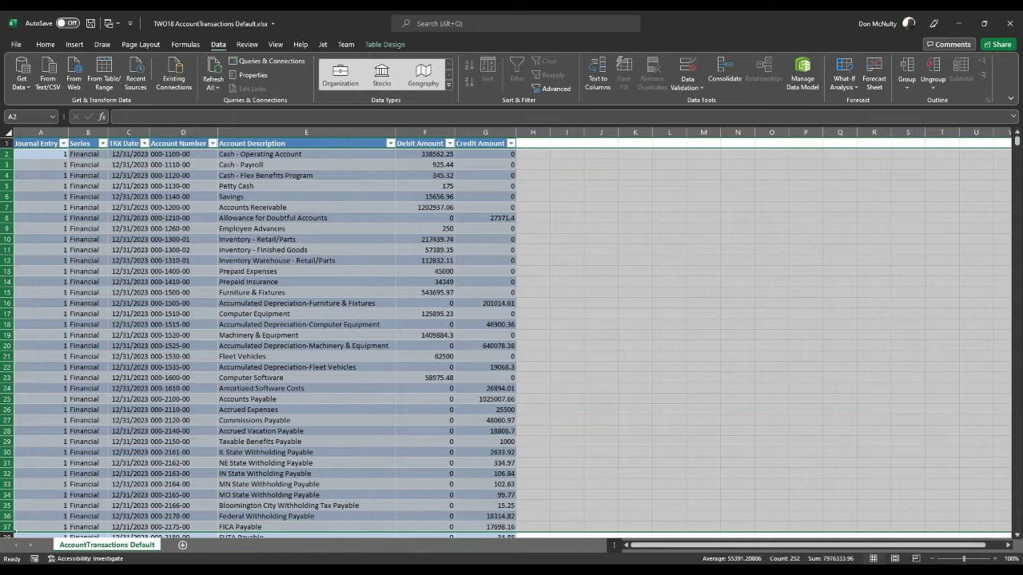
Step: Switch to the SmartList GL Transactions list, review its columns through Currency ID, and return to the Excel report
{"action": "mouse_move", "coordinate": [458, 570]}
{"action": "left_click", "coordinate": [533, 537]}
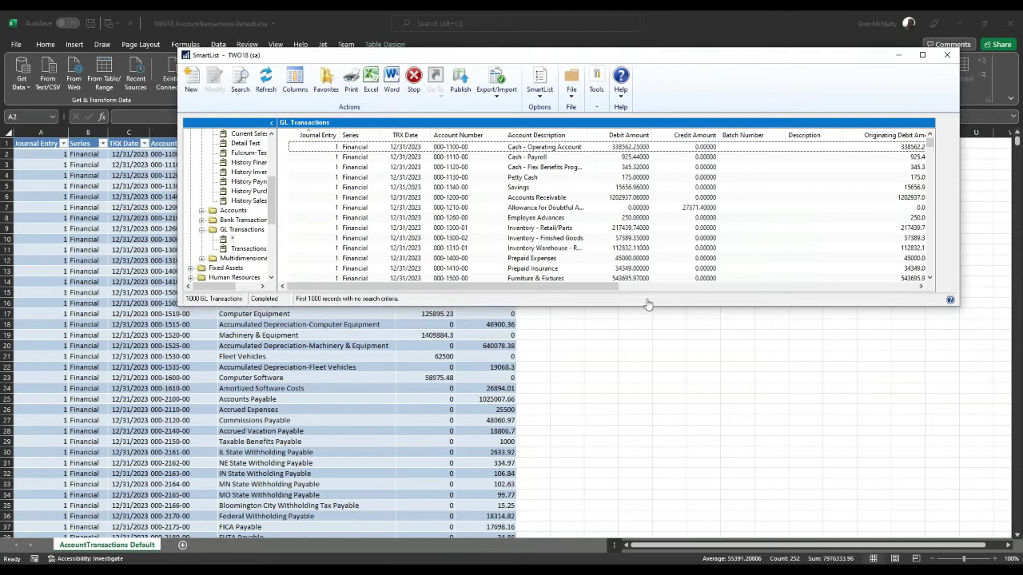
{"action": "left_click_drag", "start_coordinate": [602, 291], "coordinate": [872, 326]}
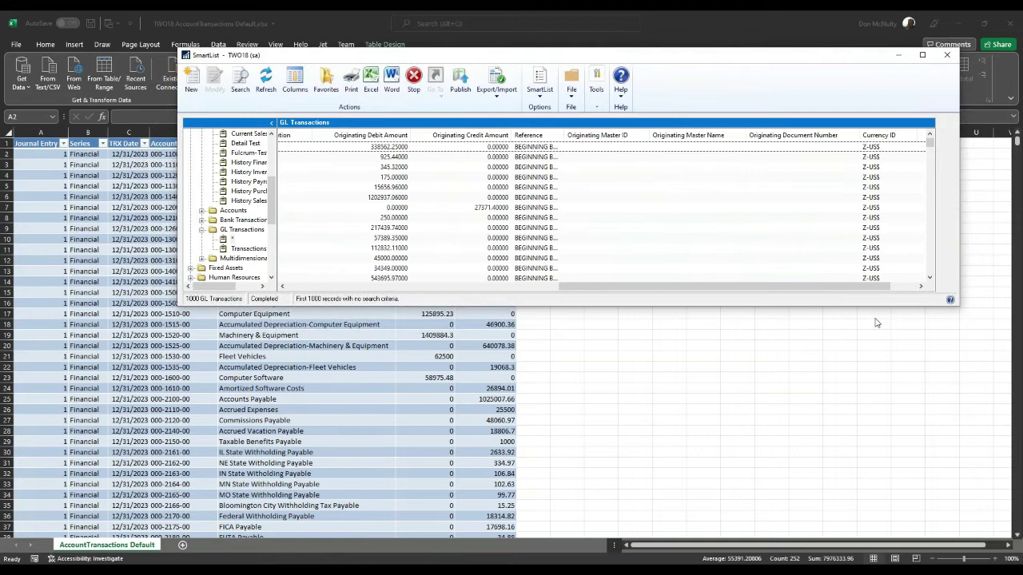
{"action": "left_click_drag", "start_coordinate": [861, 295], "coordinate": [867, 292]}
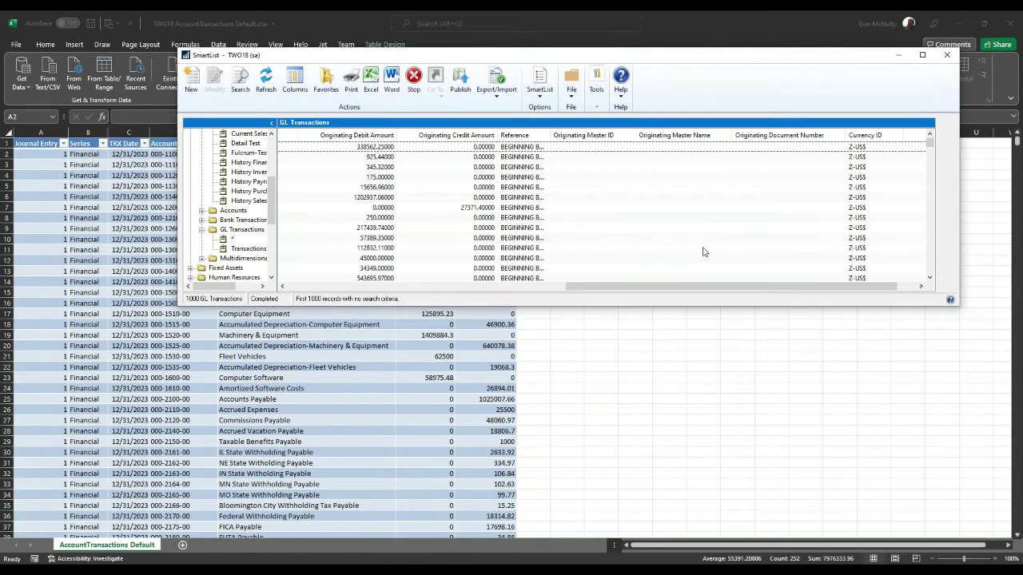
{"action": "left_click_drag", "start_coordinate": [593, 289], "coordinate": [283, 287]}
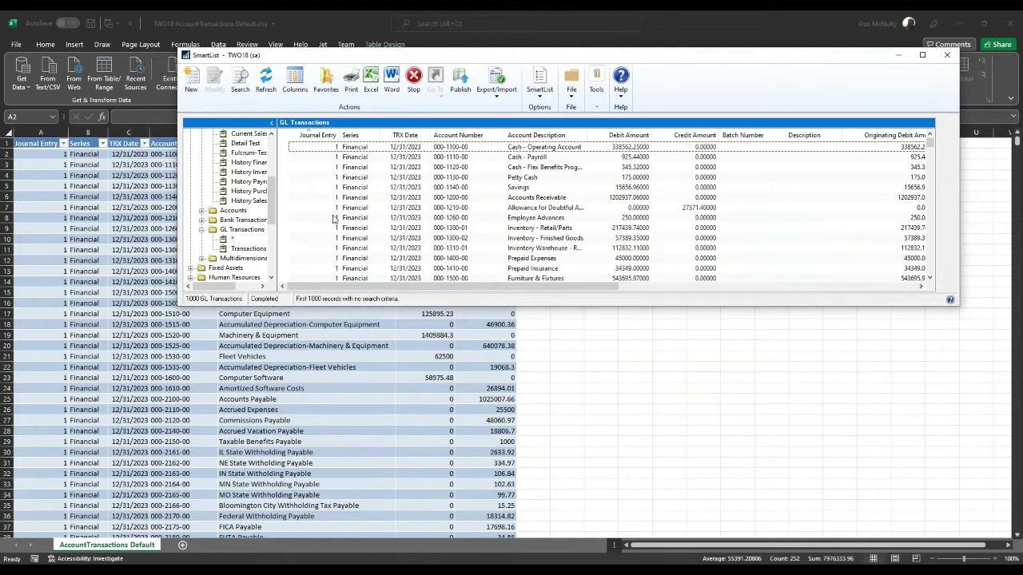
{"action": "key", "text": "alt+Tab"}
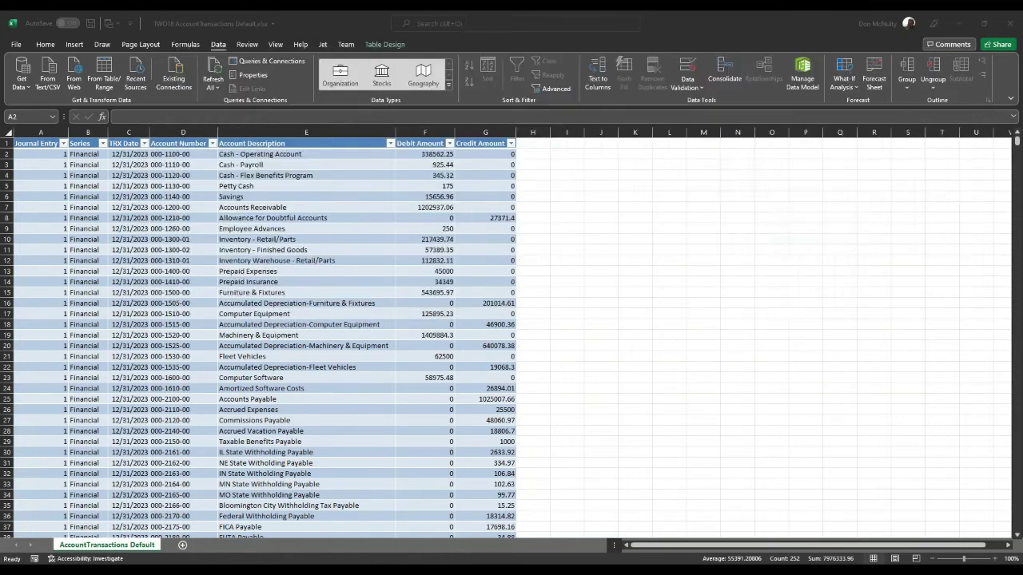
Step: Show the workbook's connections and open the properties of TWO18 AccountTransactions Default, moving and slightly widening the dialog
{"action": "left_click", "coordinate": [259, 64]}
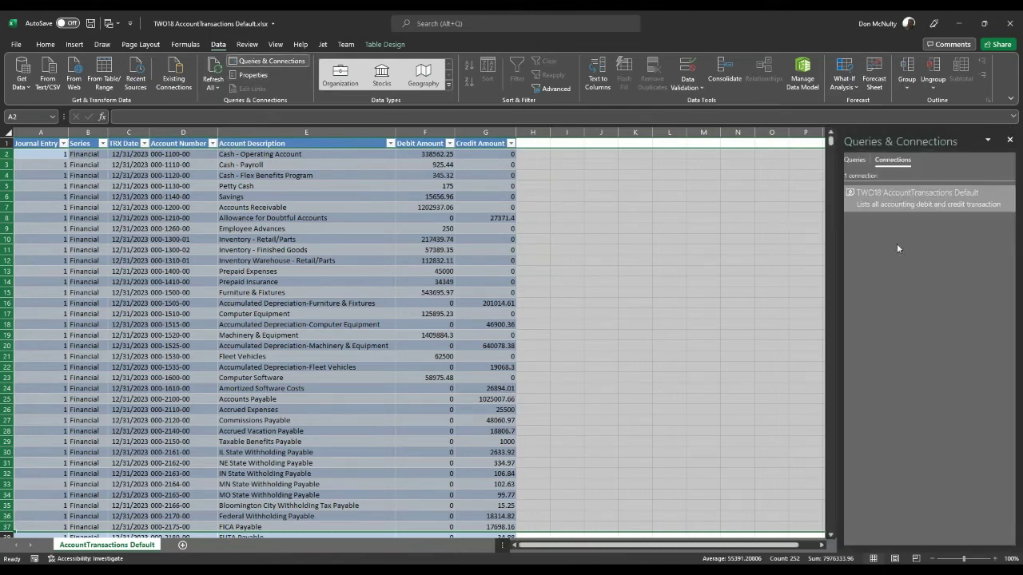
{"action": "left_click", "coordinate": [884, 200]}
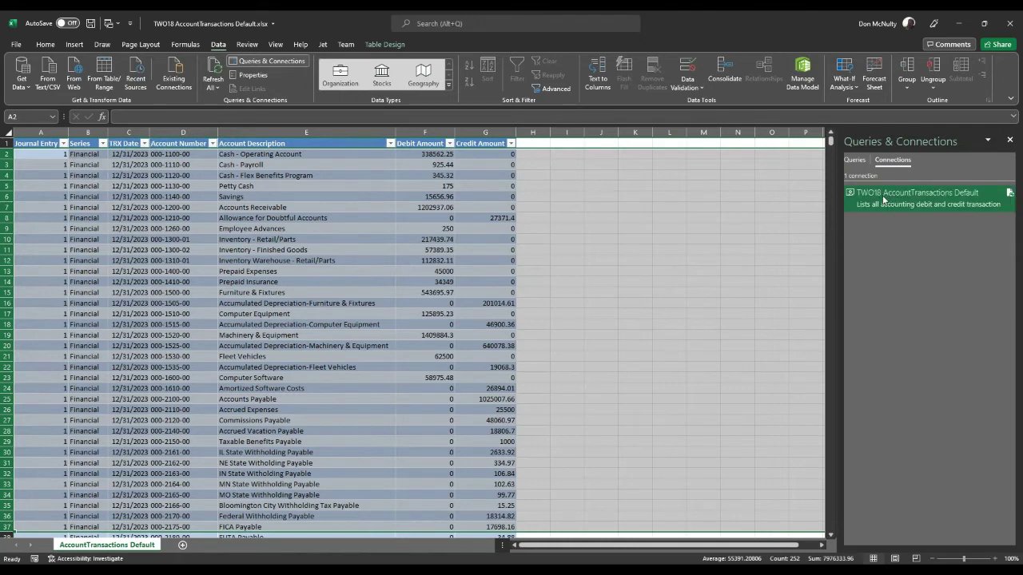
{"action": "double_click", "coordinate": [884, 200]}
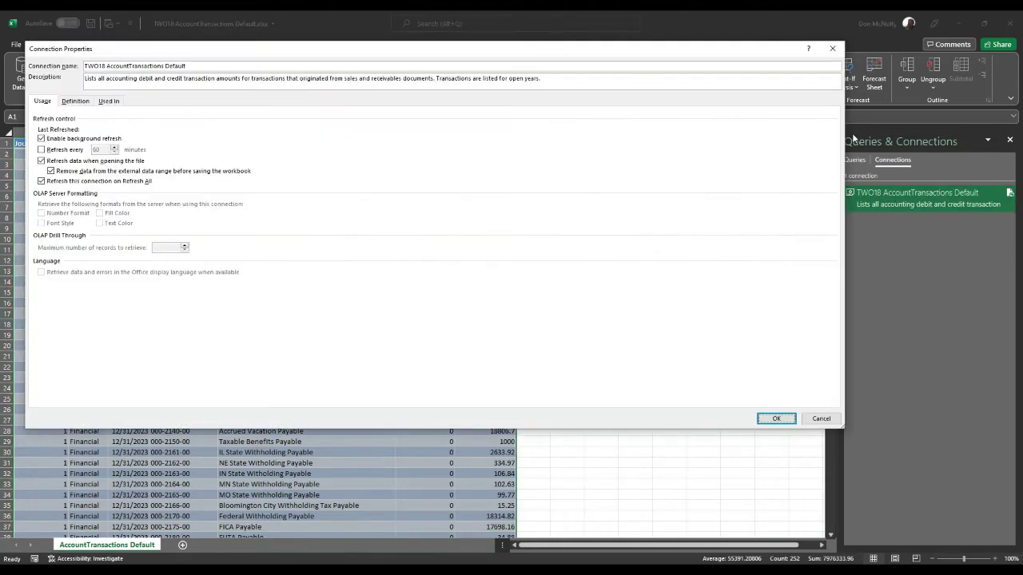
{"action": "left_click", "coordinate": [833, 50]}
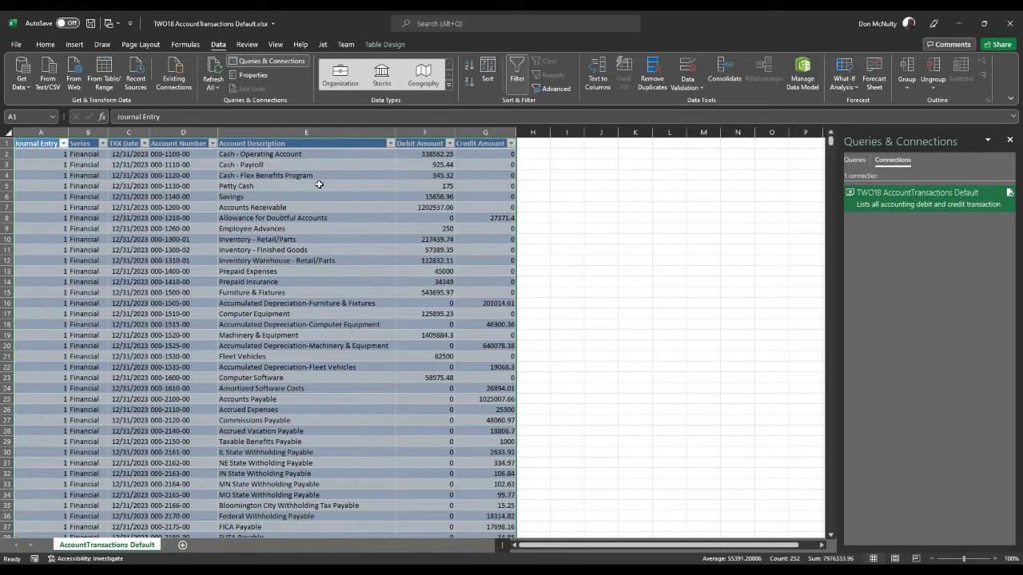
{"action": "double_click", "coordinate": [905, 204]}
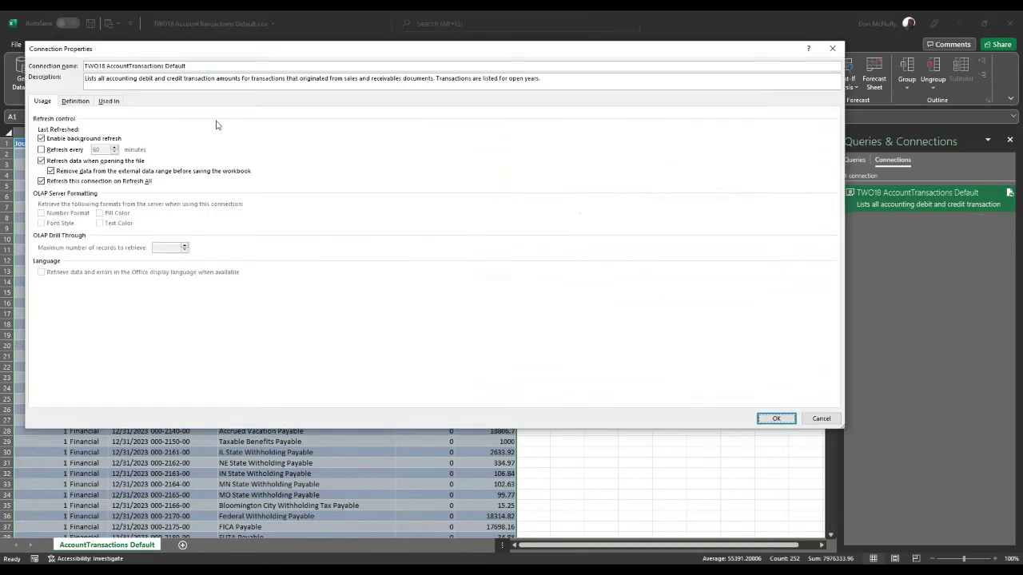
{"action": "left_click_drag", "start_coordinate": [294, 49], "coordinate": [322, 141]}
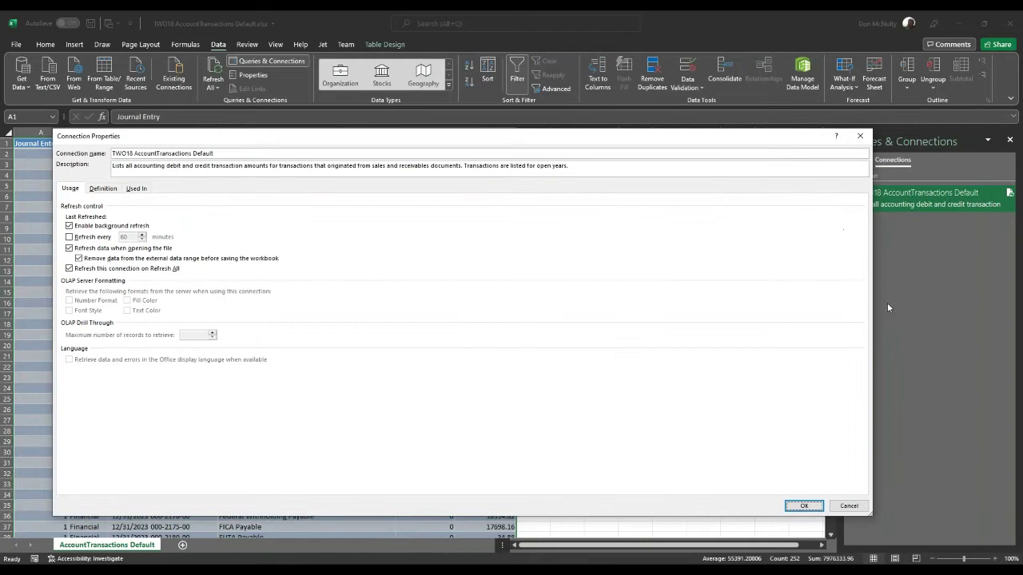
{"action": "left_click_drag", "start_coordinate": [871, 515], "coordinate": [892, 509]}
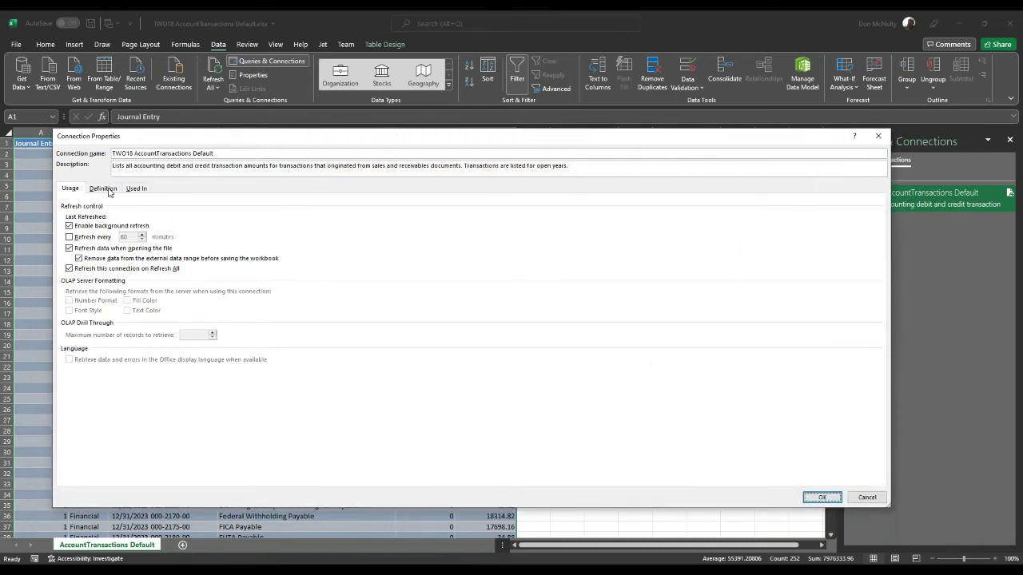
Step: Examine the connection's definition, highlighting the data source and the TWO18 initial catalog in the connection string, and review the SQL command text
{"action": "left_click", "coordinate": [108, 190]}
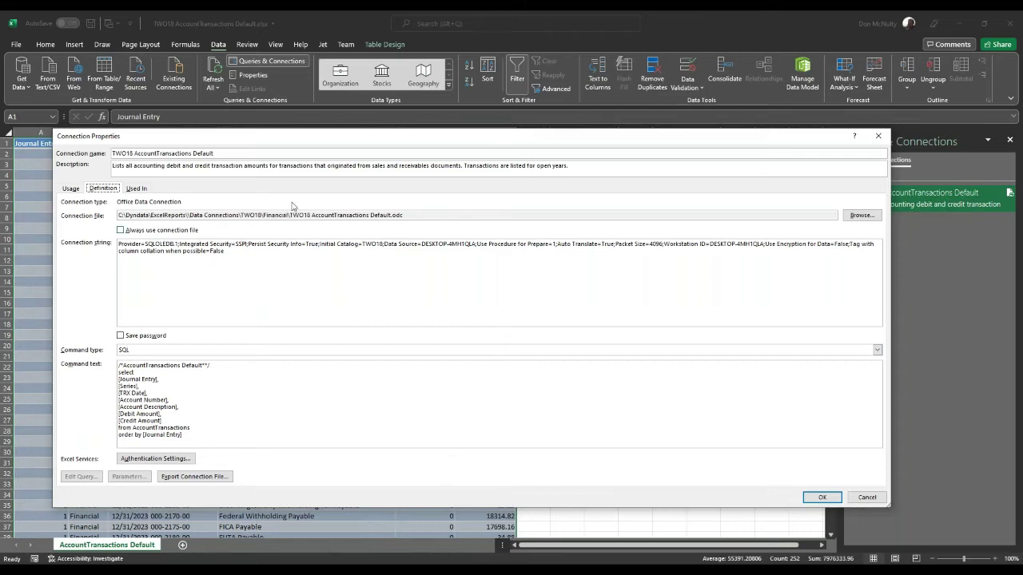
{"action": "left_click", "coordinate": [242, 261]}
{"action": "left_click_drag", "start_coordinate": [428, 245], "coordinate": [474, 243]}
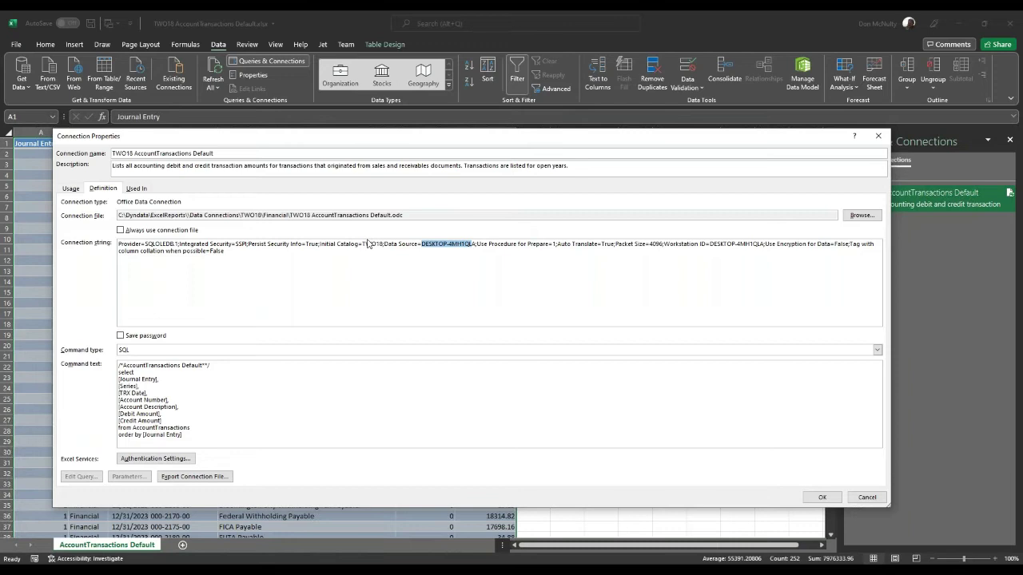
{"action": "left_click_drag", "start_coordinate": [362, 245], "coordinate": [384, 247]}
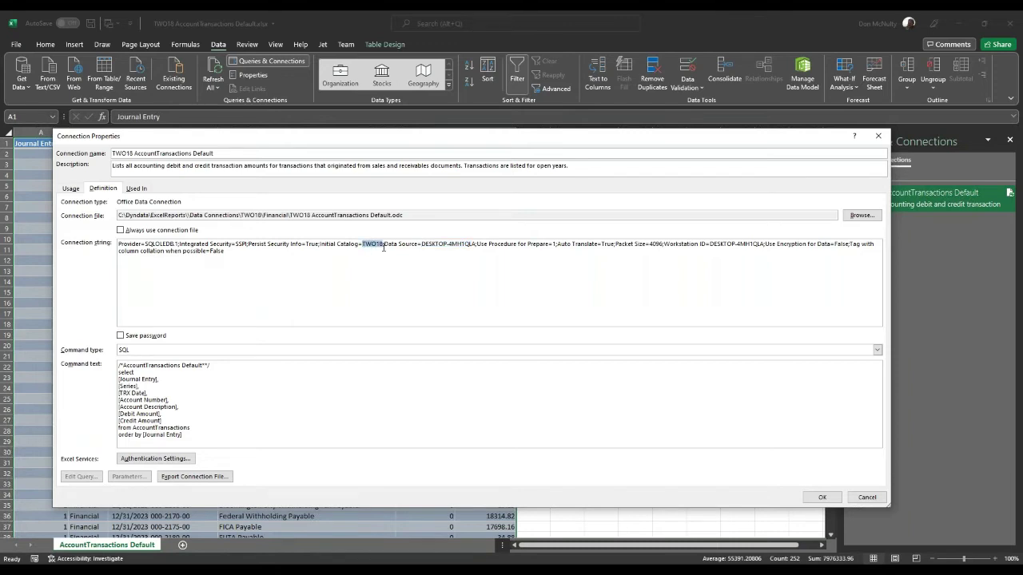
{"action": "left_click", "coordinate": [267, 387]}
{"action": "left_click_drag", "start_coordinate": [364, 145], "coordinate": [359, 173]}
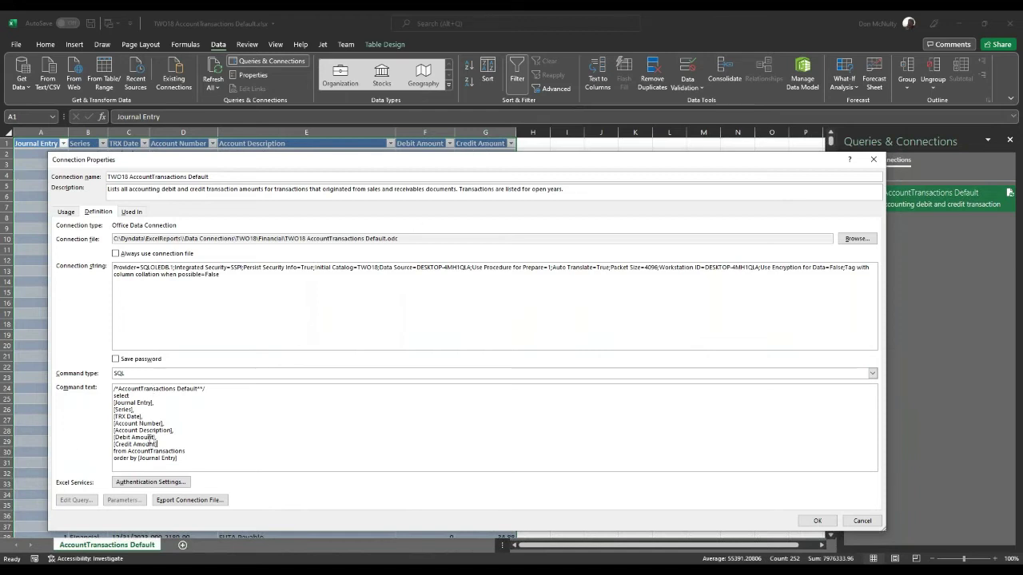
Step: Switch to the SmartList GL Transactions list and look through its columns for a field missing from the Excel query
{"action": "left_click", "coordinate": [458, 570]}
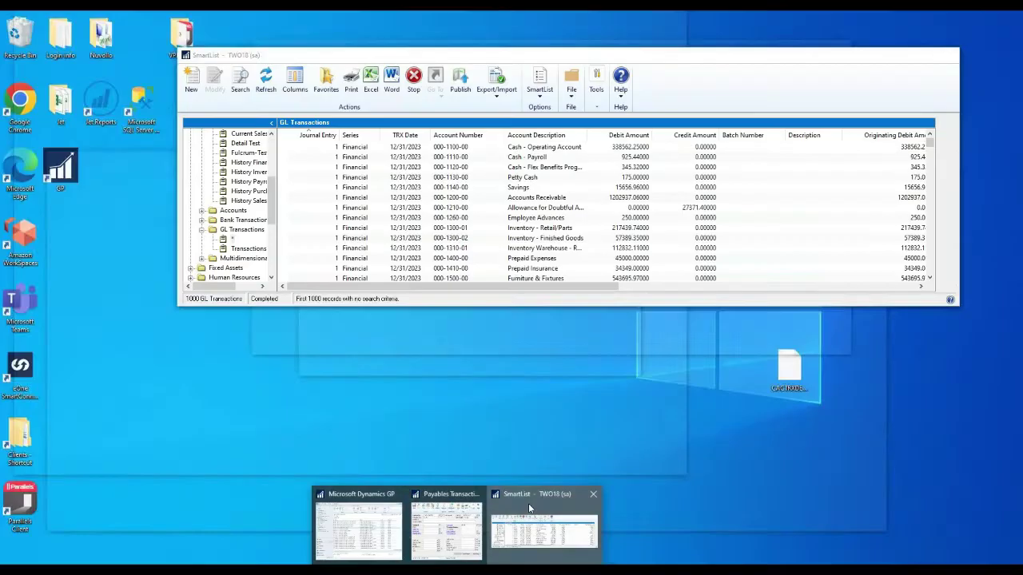
{"action": "left_click", "coordinate": [529, 503]}
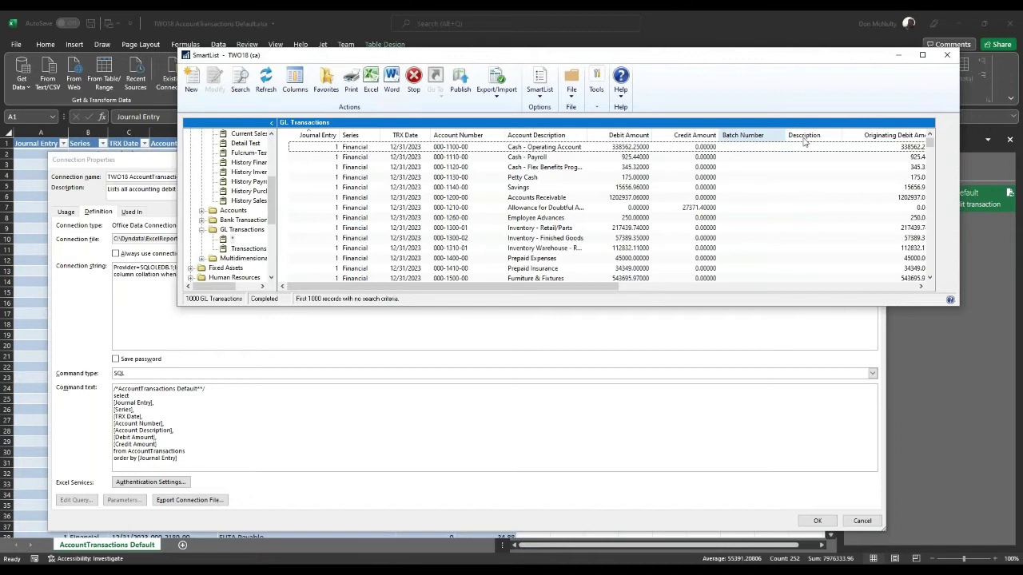
{"action": "left_click", "coordinate": [920, 286]}
{"action": "left_click", "coordinate": [919, 286]}
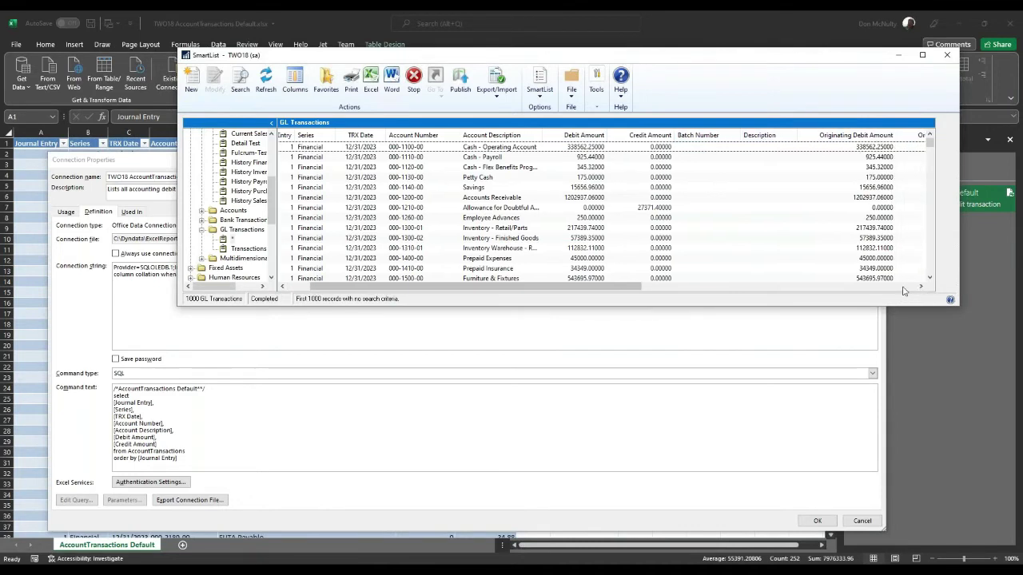
{"action": "left_click", "coordinate": [903, 288]}
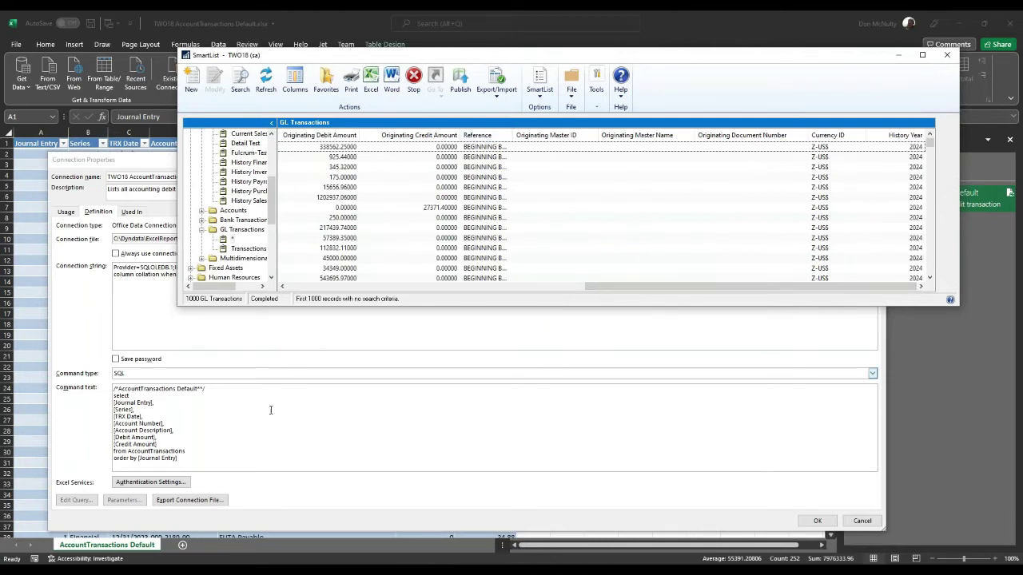
Step: Add [Reference] after [Credit Amount] in the connection's SQL command text and apply the change, accepting removal of the external connection file link
{"action": "left_click", "coordinate": [159, 424]}
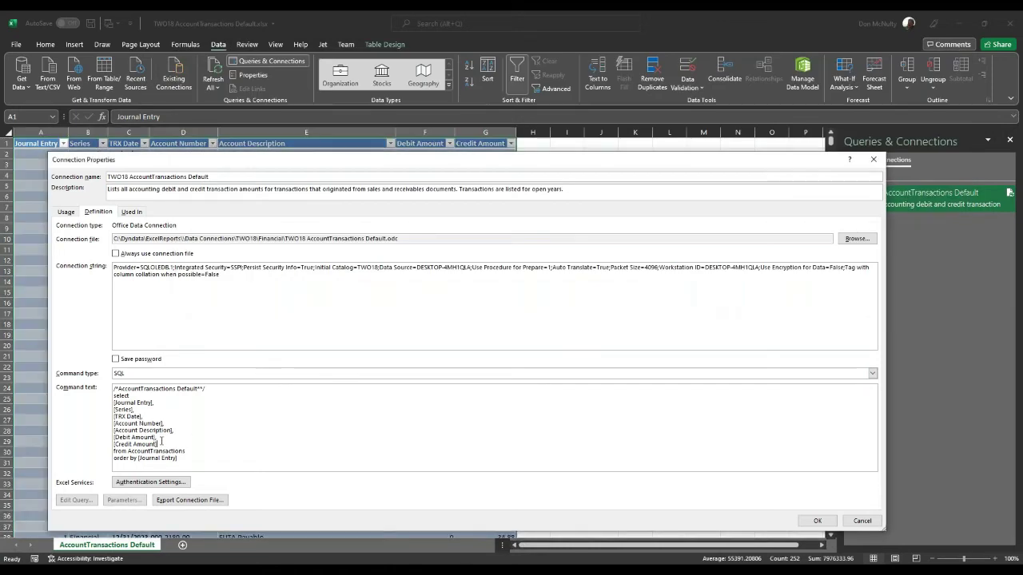
{"action": "key", "text": "Return"}
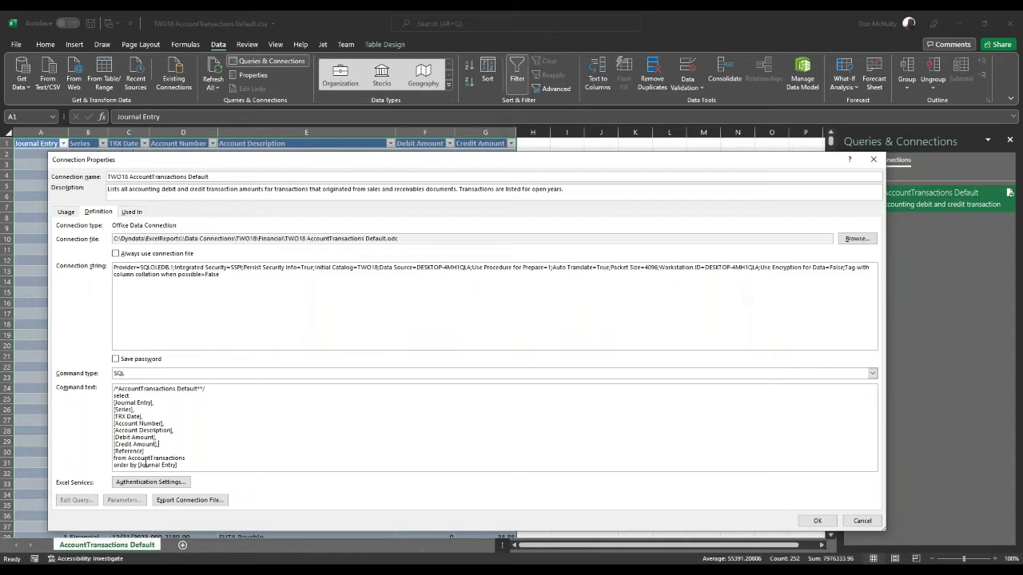
{"action": "left_click", "coordinate": [816, 522]}
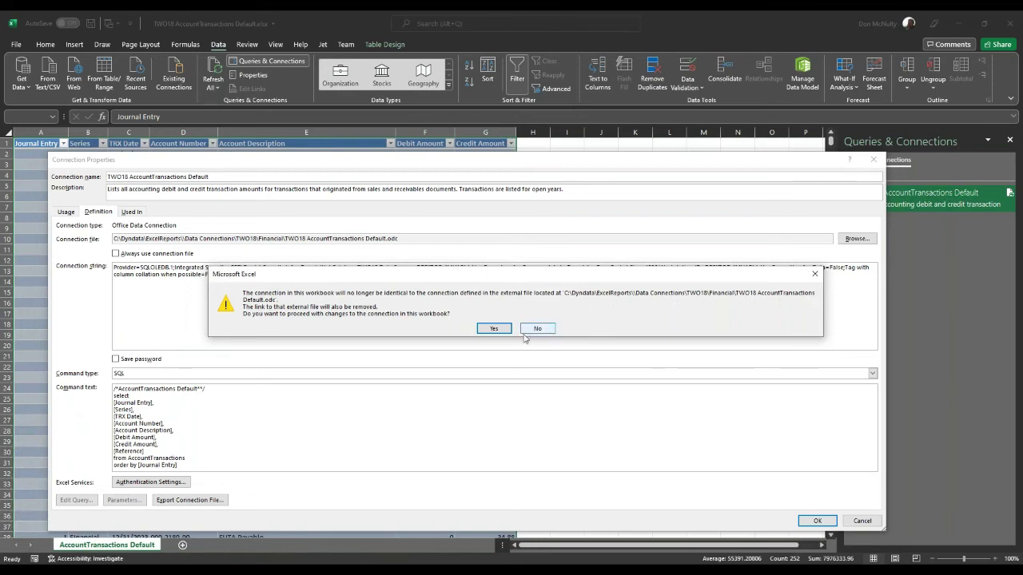
{"action": "left_click", "coordinate": [495, 330]}
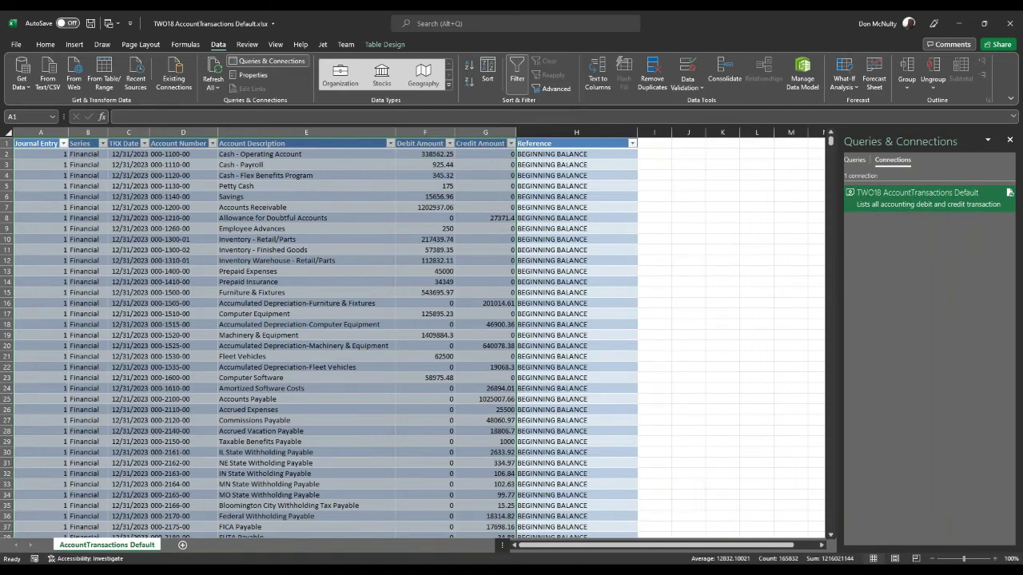
Step: Add a column headed "net" beside Reference, calculated as =[@[Debit Amount]]-[@[Credit Amount]]
{"action": "left_click", "coordinate": [653, 144]}
{"action": "type", "text": "net"}
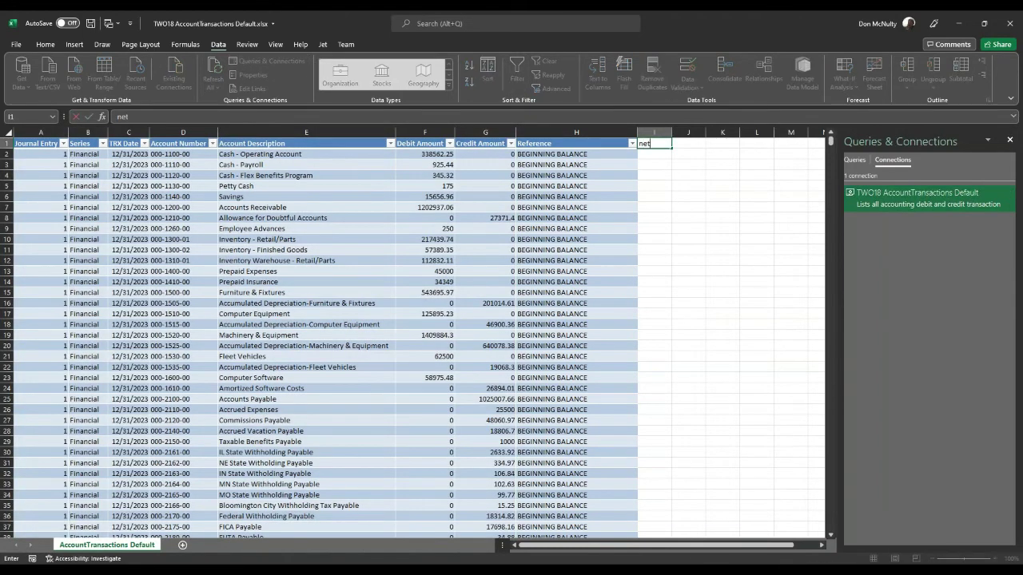
{"action": "key", "text": "Return"}
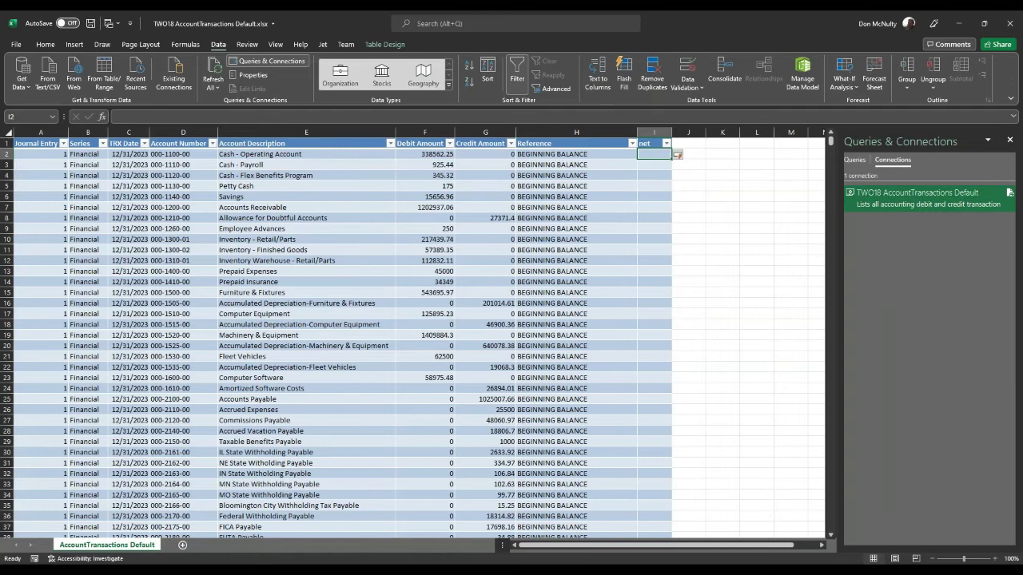
{"action": "type", "text": "="}
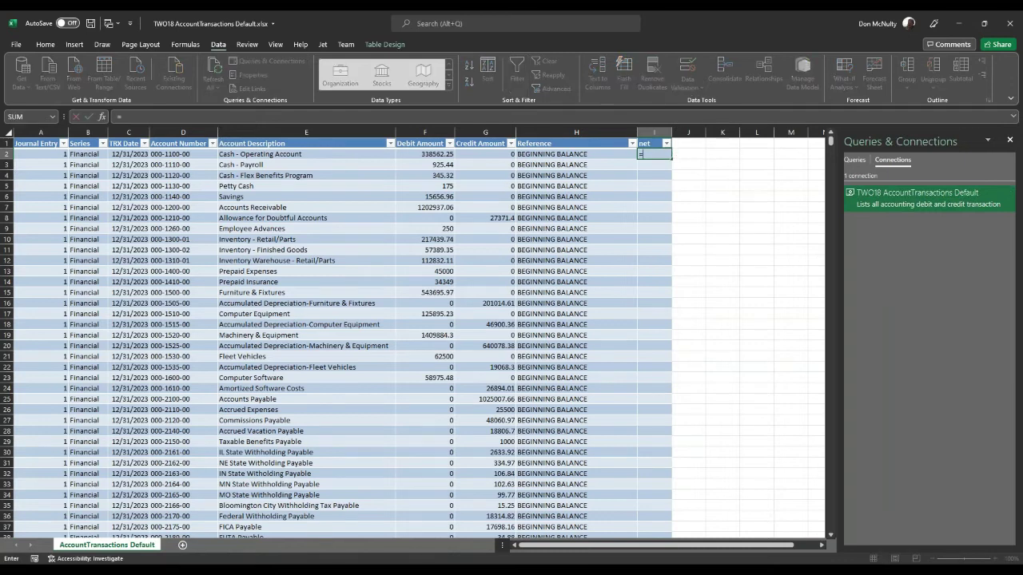
{"action": "left_click", "coordinate": [424, 153]}
{"action": "type", "text": "-"}
{"action": "left_click", "coordinate": [489, 153]}
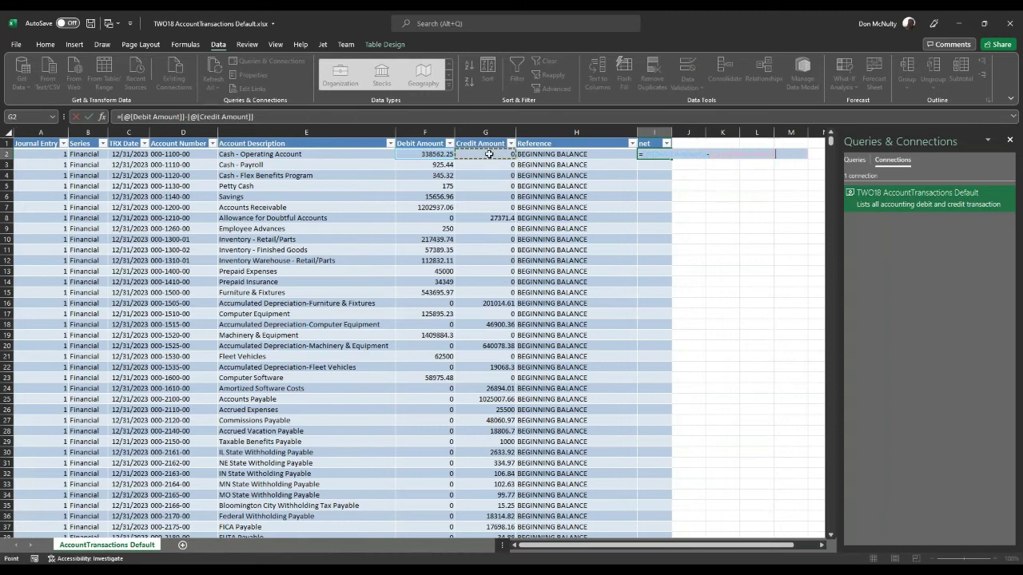
{"action": "key", "text": "Return"}
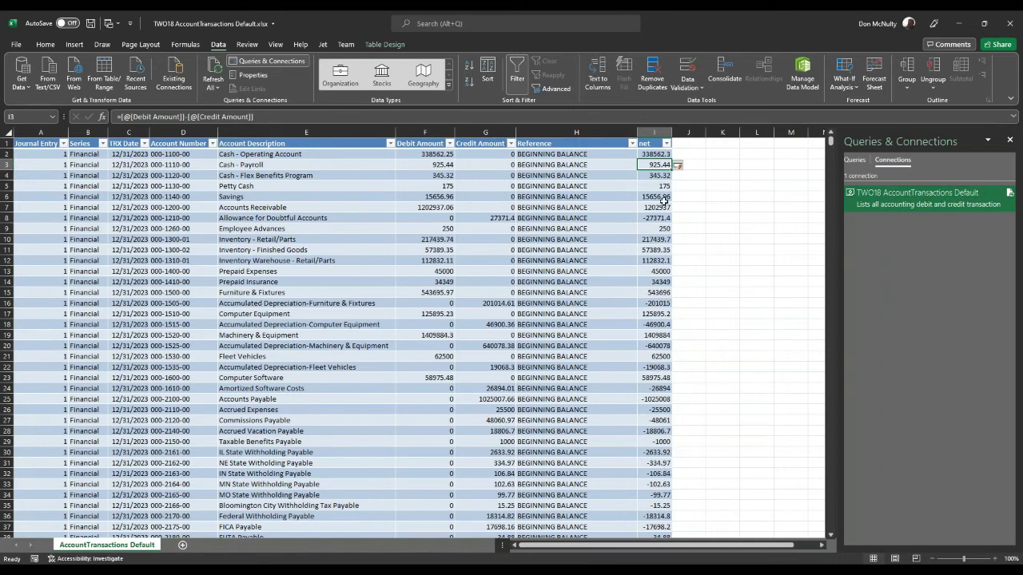
Step: Apply the comma number style to columns F through I, and select the whole net column
{"action": "left_click_drag", "start_coordinate": [430, 132], "coordinate": [652, 131]}
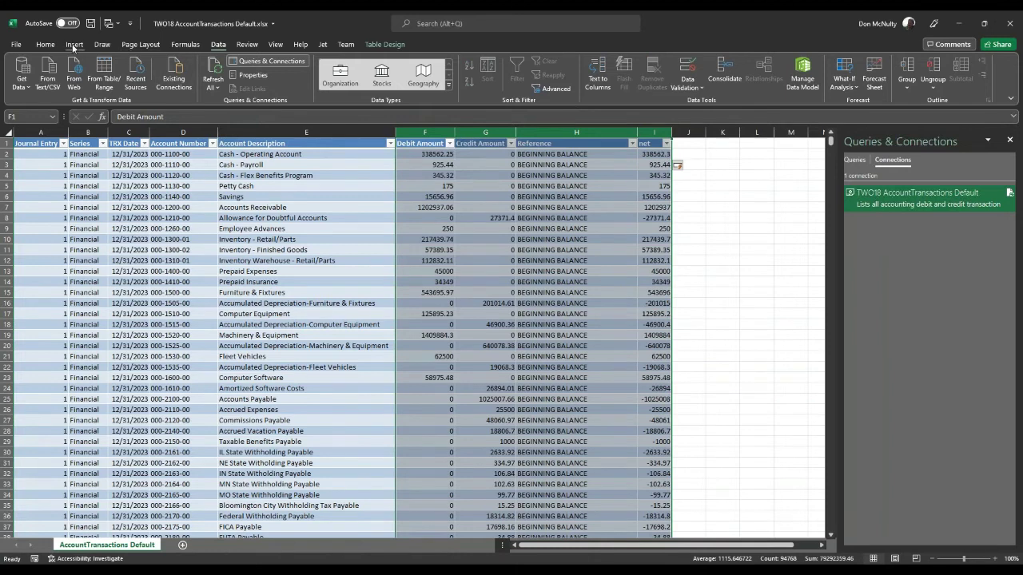
{"action": "left_click", "coordinate": [45, 44]}
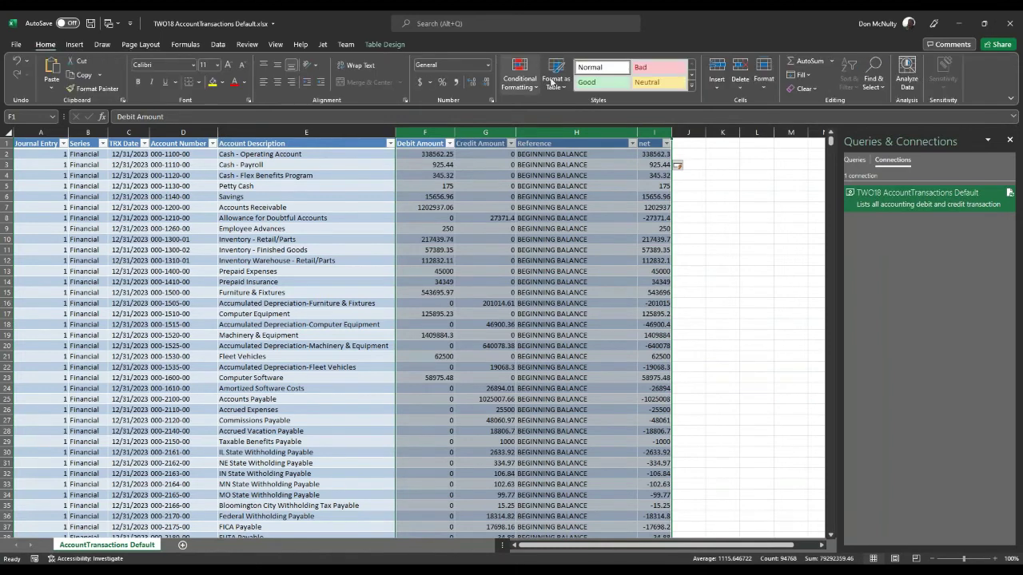
{"action": "left_click", "coordinate": [455, 83]}
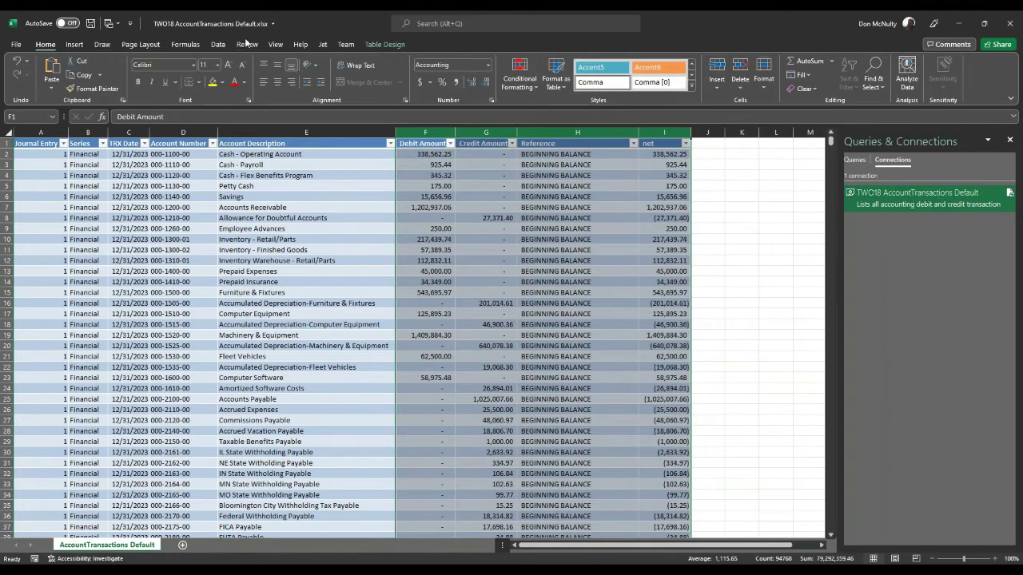
{"action": "left_click", "coordinate": [218, 45]}
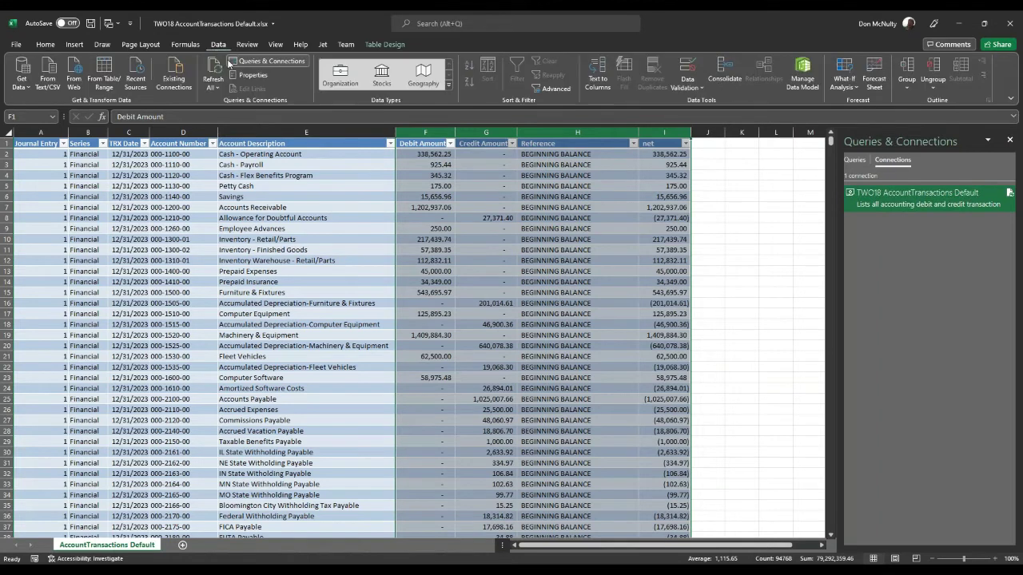
{"action": "left_click", "coordinate": [660, 273]}
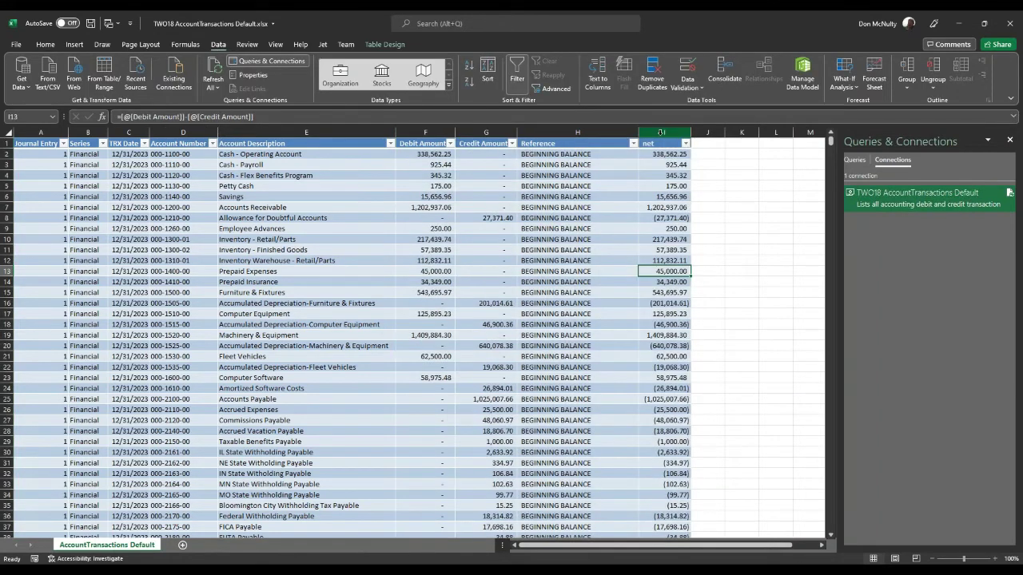
{"action": "left_click", "coordinate": [661, 132]}
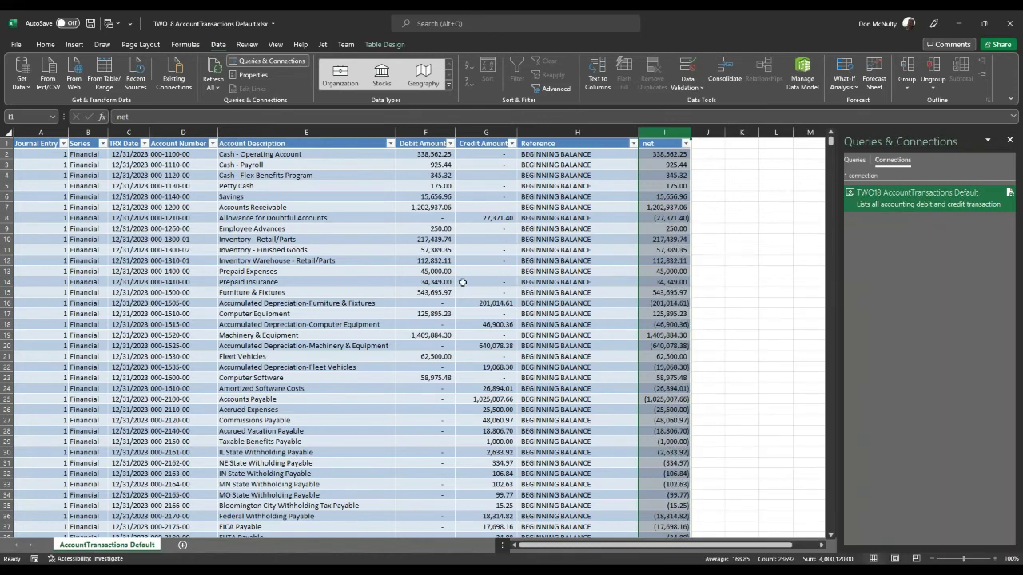
{"action": "left_click", "coordinate": [649, 302]}
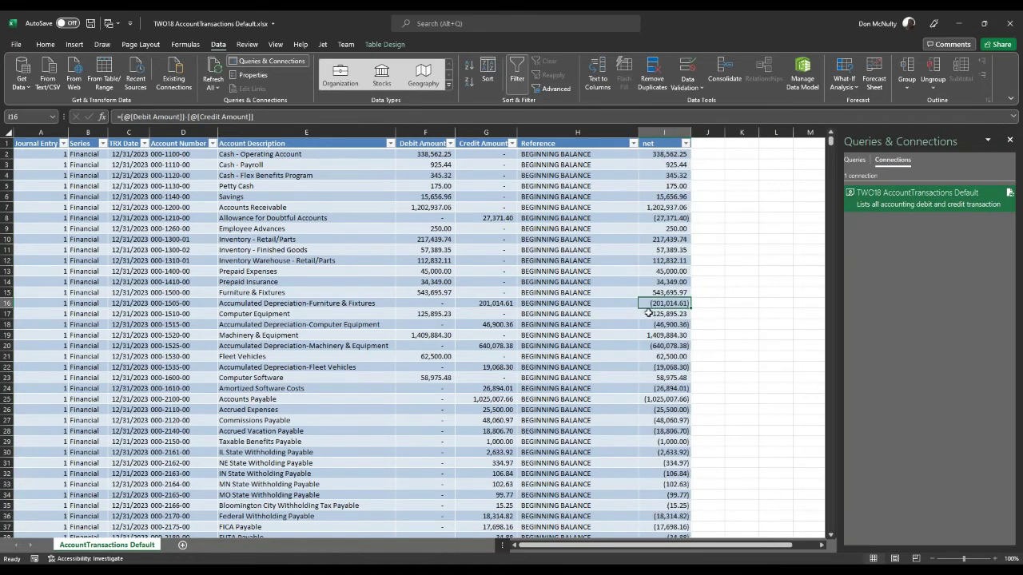
{"action": "scroll", "coordinate": [249, 345], "scroll_direction": "down", "scroll_amount": 2}
{"action": "scroll", "coordinate": [249, 344], "scroll_direction": "up", "scroll_amount": 1}
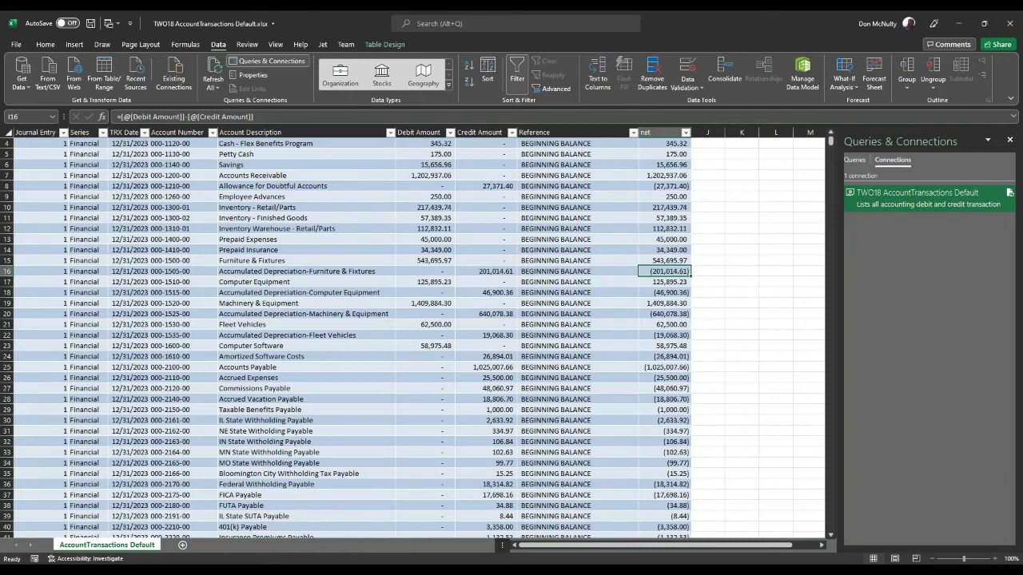
Step: Add [History Year] after [Reference] in the SQL command text of the TWO18 AccountTransactions Default connection and apply the change
{"action": "left_click", "coordinate": [905, 203]}
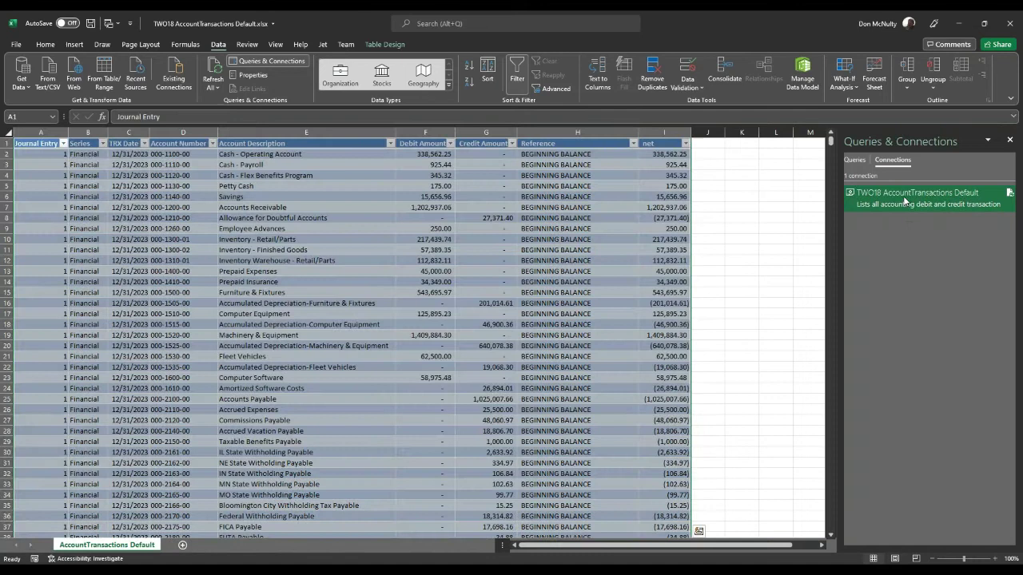
{"action": "double_click", "coordinate": [905, 203]}
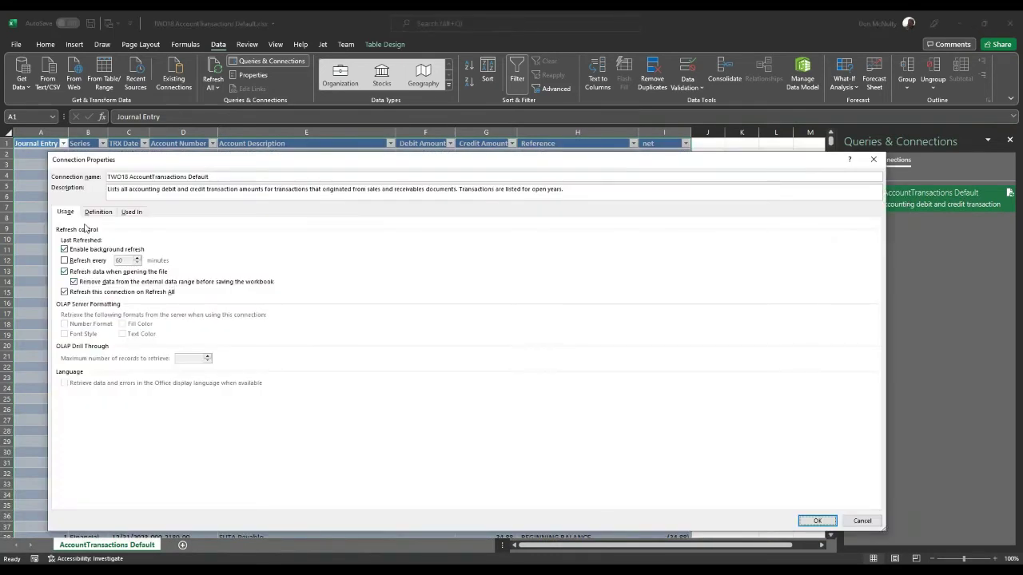
{"action": "left_click", "coordinate": [99, 211]}
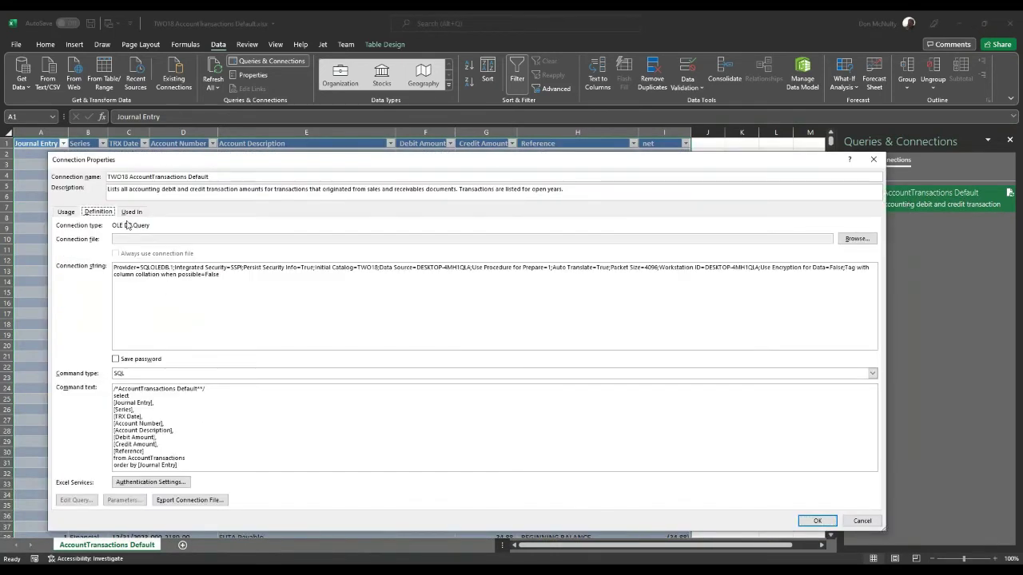
{"action": "left_click", "coordinate": [147, 453]}
{"action": "key", "text": "Return"}
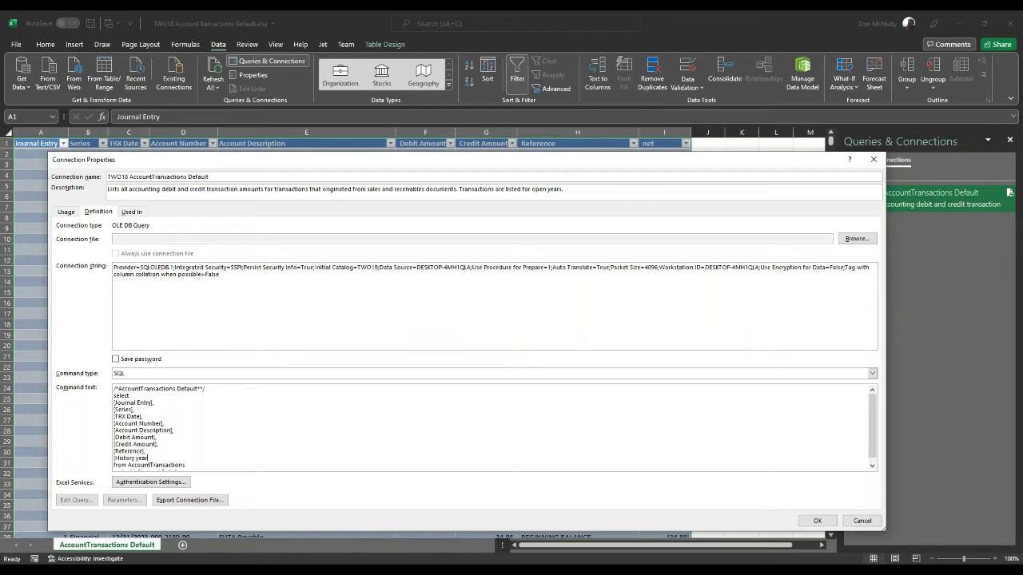
{"action": "left_click", "coordinate": [138, 459]}
{"action": "key", "text": "BackSpace"}
{"action": "type", "text": "Y"}
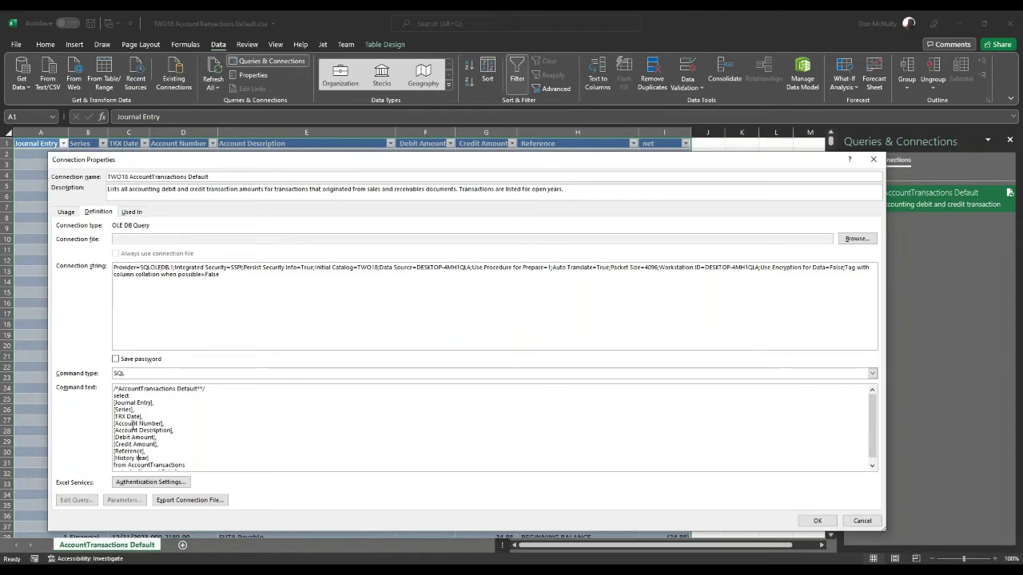
{"action": "left_click", "coordinate": [808, 519]}
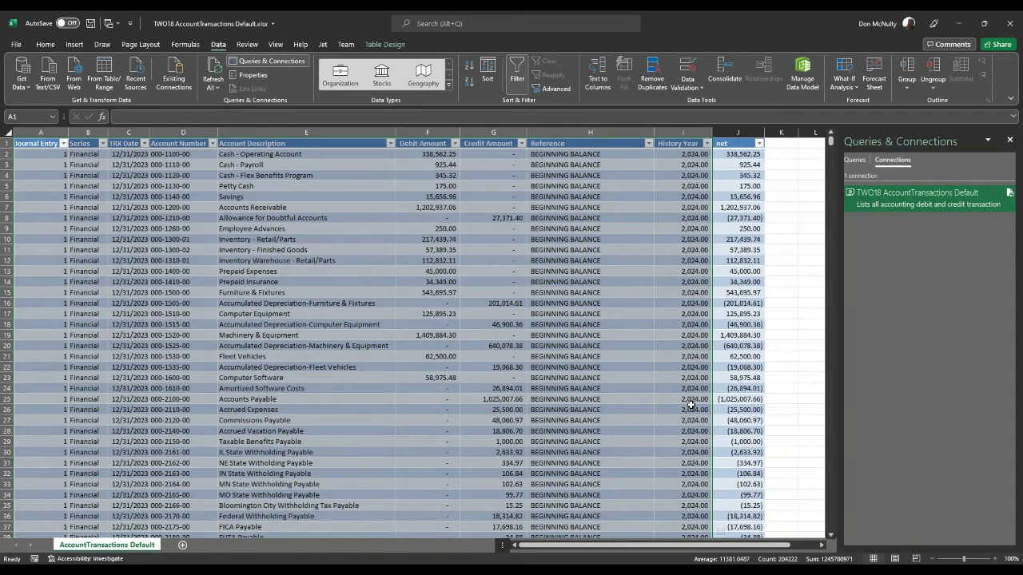
Step: Set the History Year column to the General number format
{"action": "left_click", "coordinate": [683, 132]}
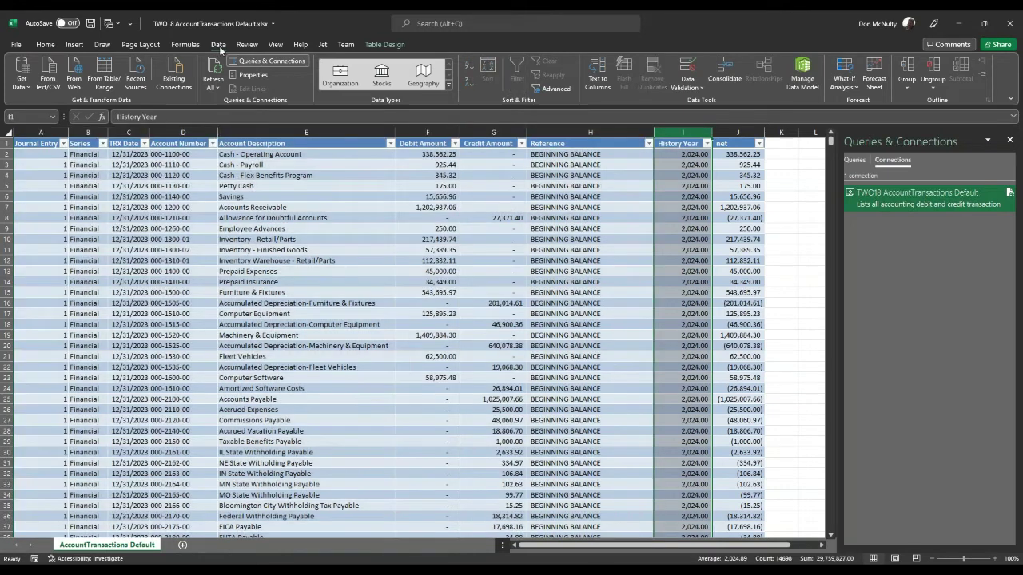
{"action": "left_click", "coordinate": [48, 46]}
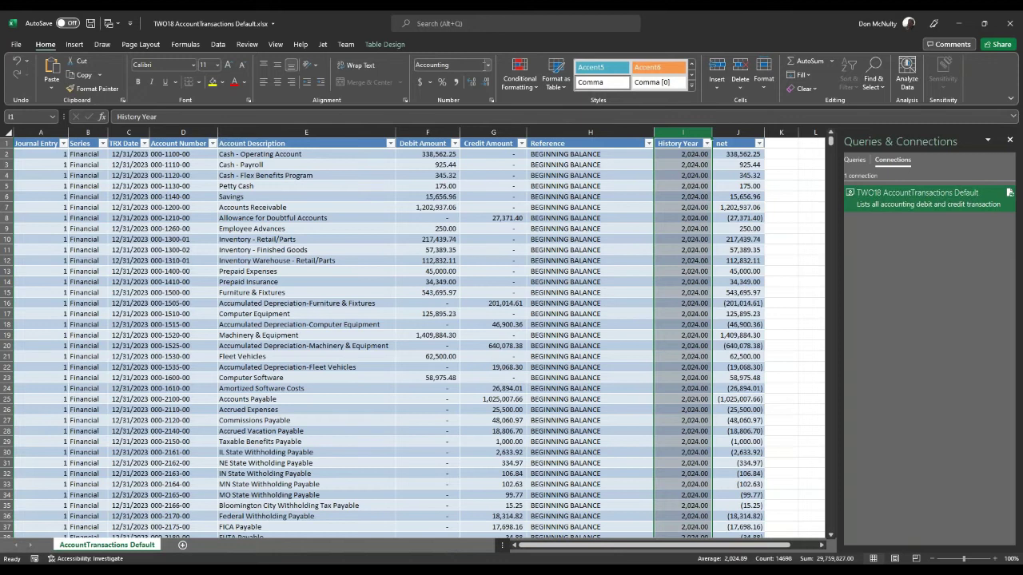
{"action": "left_click", "coordinate": [487, 64]}
{"action": "left_click", "coordinate": [463, 86]}
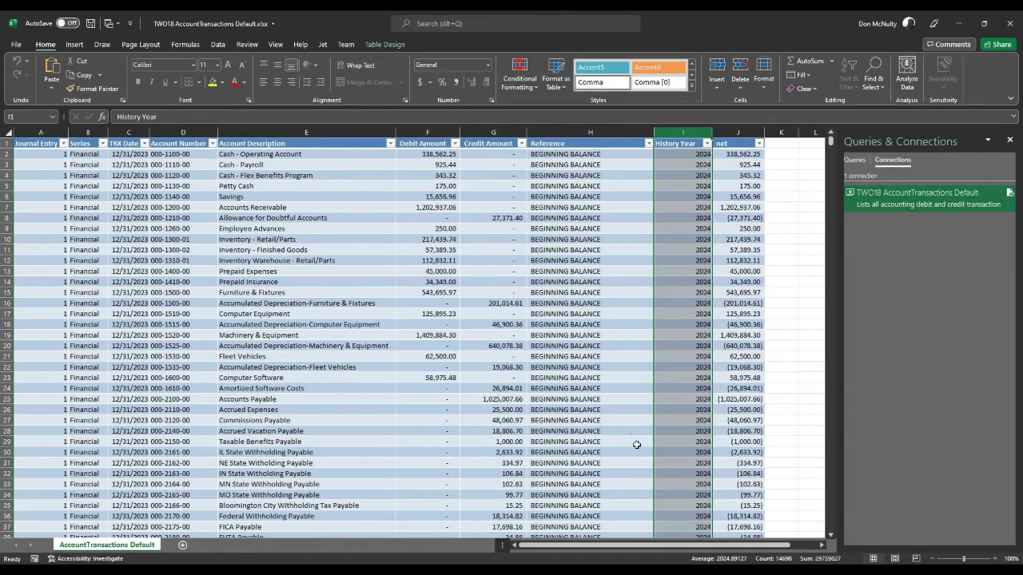
{"action": "left_click", "coordinate": [697, 368]}
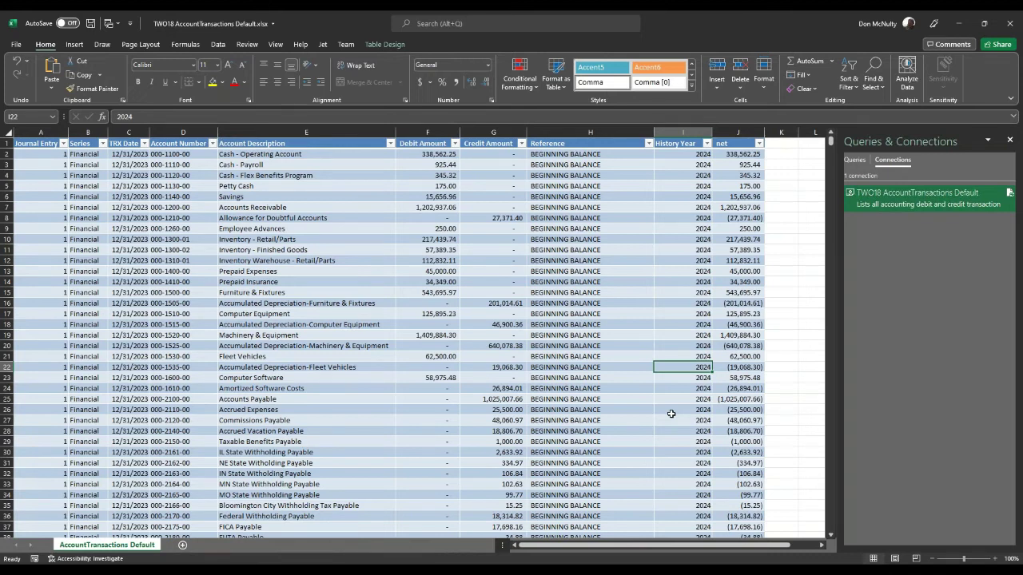
Step: Open the connection's query definition again and switch to the SmartList window for comparison
{"action": "double_click", "coordinate": [911, 194]}
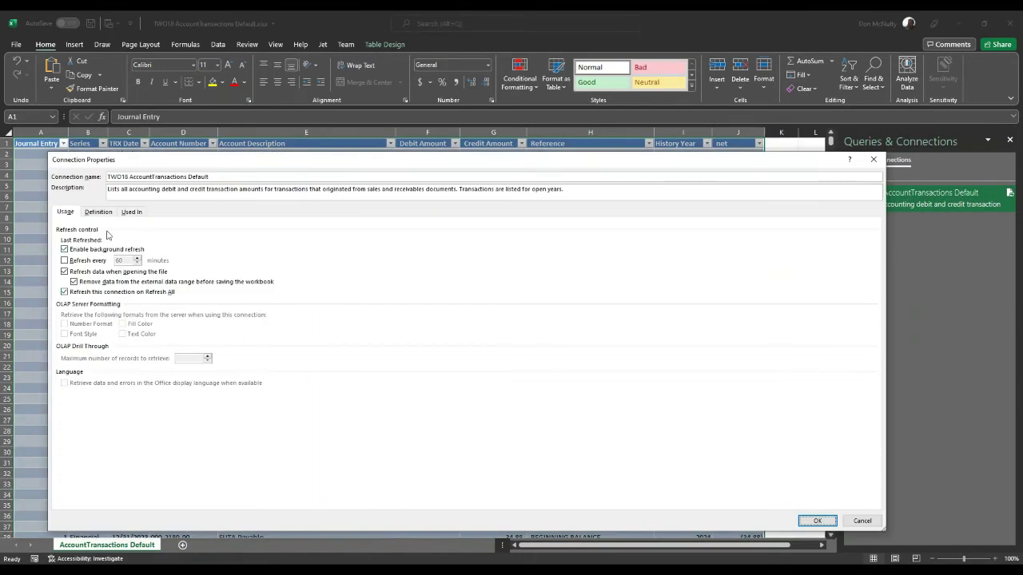
{"action": "left_click", "coordinate": [99, 213]}
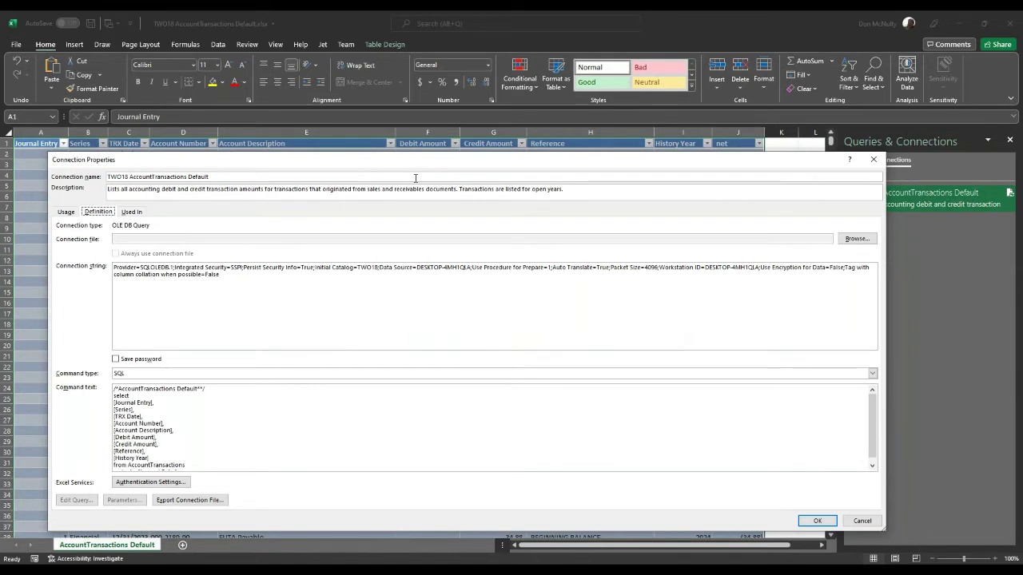
{"action": "mouse_move", "coordinate": [489, 553]}
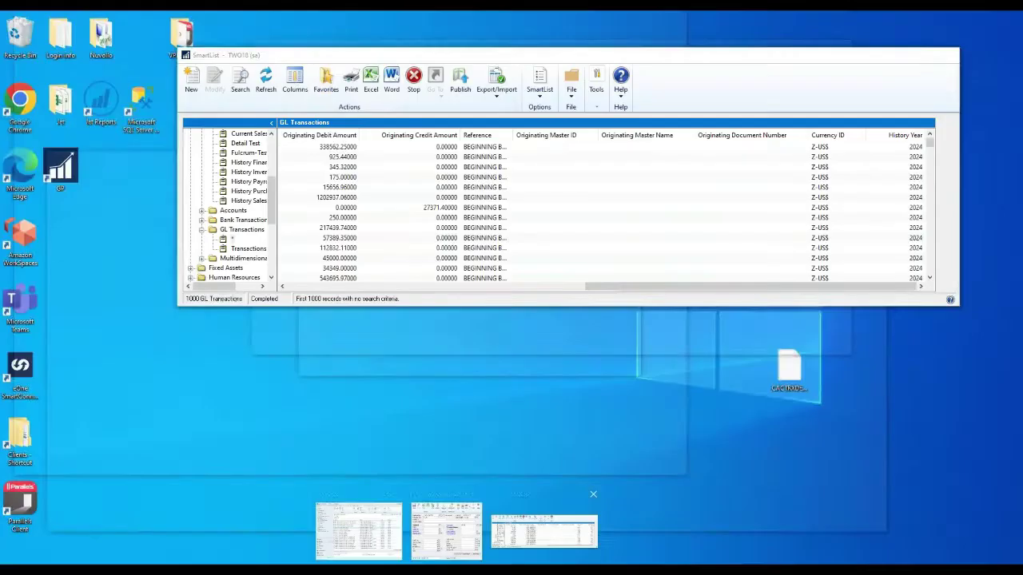
{"action": "left_click", "coordinate": [544, 532]}
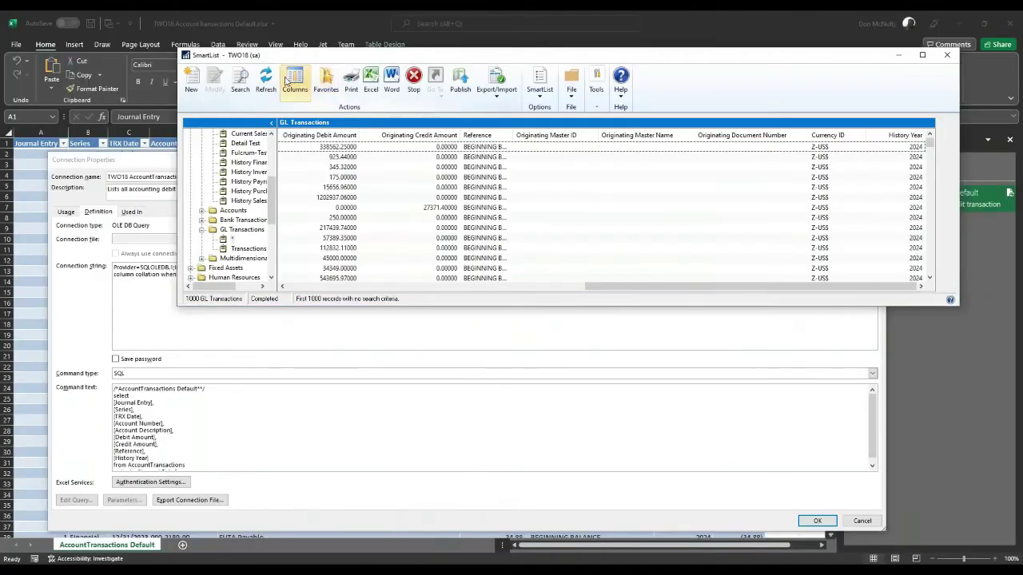
{"action": "left_click", "coordinate": [302, 88]}
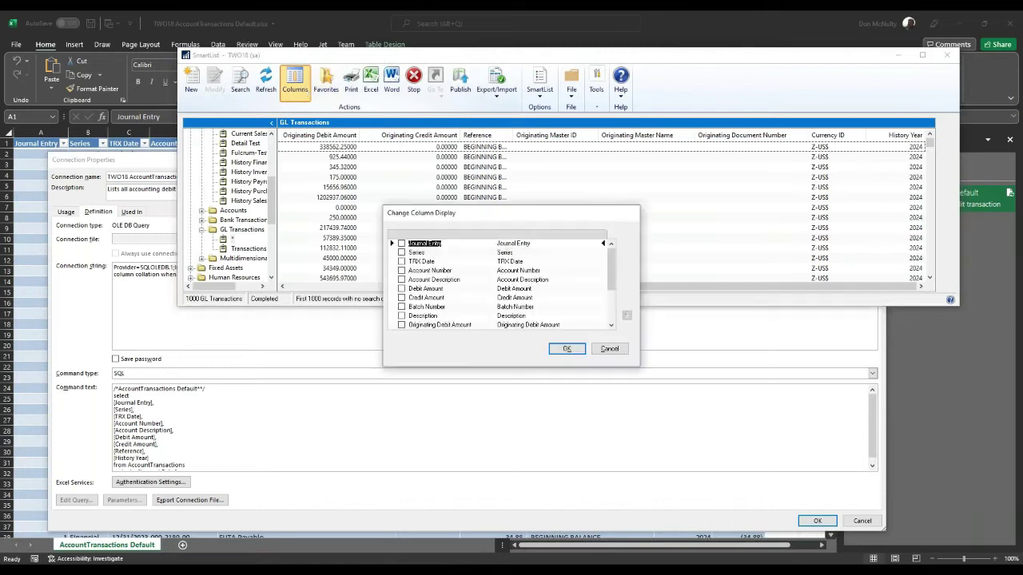
{"action": "left_click", "coordinate": [404, 349]}
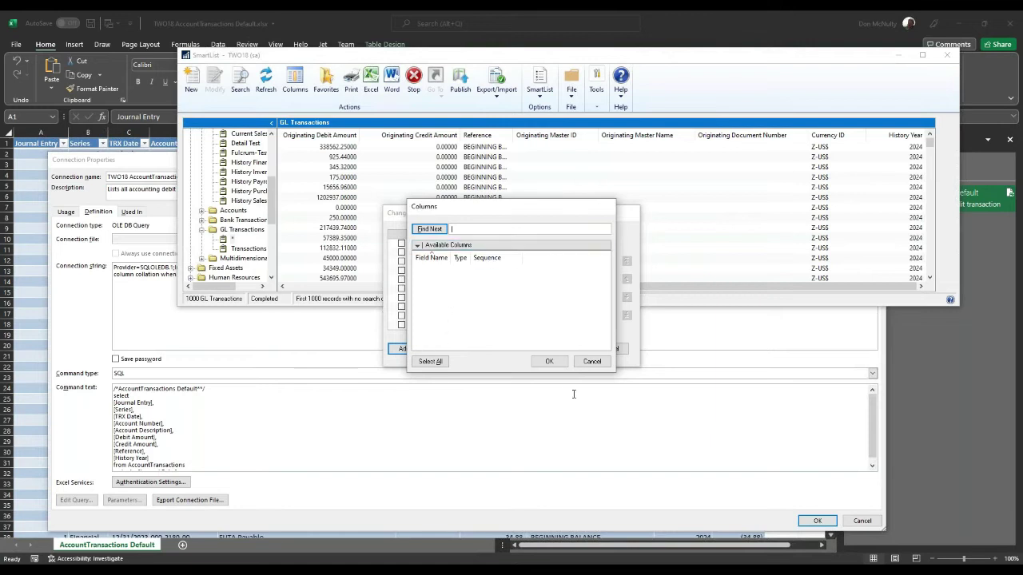
{"action": "left_click", "coordinate": [595, 362]}
{"action": "left_click", "coordinate": [609, 349]}
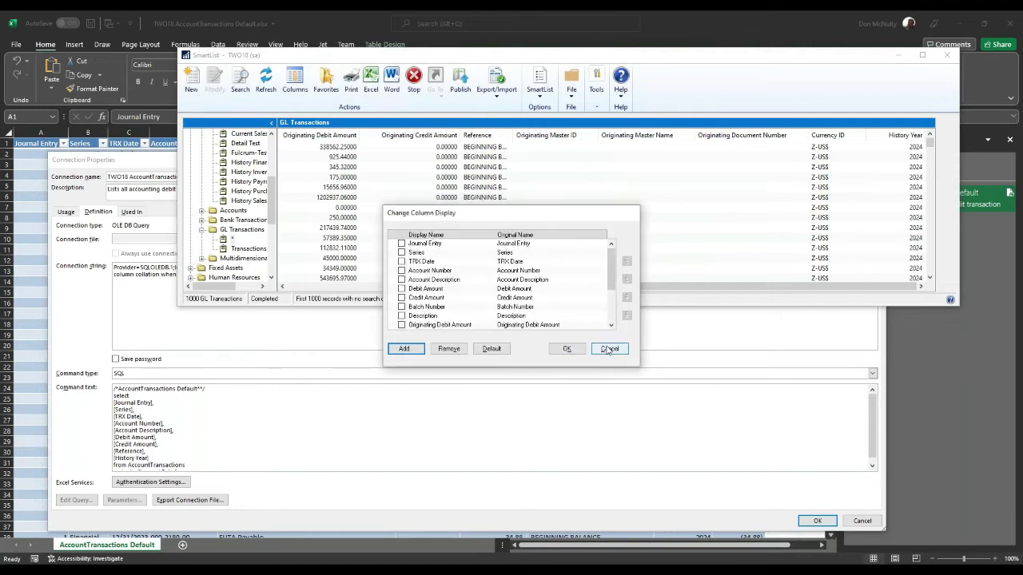
{"action": "left_click", "coordinate": [609, 350]}
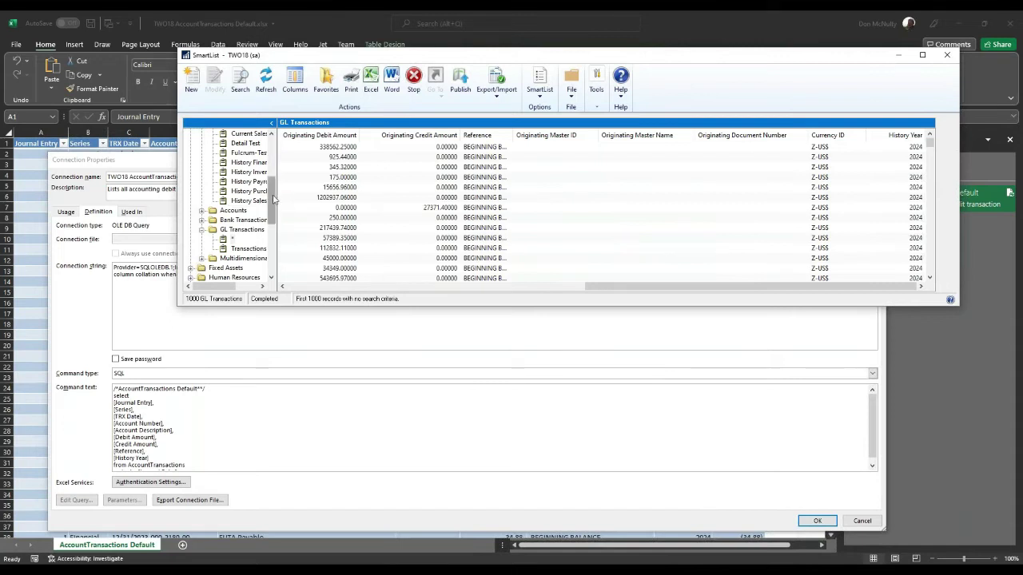
Step: Open the default * list under Financial Account Transactions and add Reference to its displayed columns
{"action": "scroll", "coordinate": [270, 154], "scroll_direction": "up", "scroll_amount": 3}
{"action": "scroll", "coordinate": [270, 154], "scroll_direction": "up", "scroll_amount": 1}
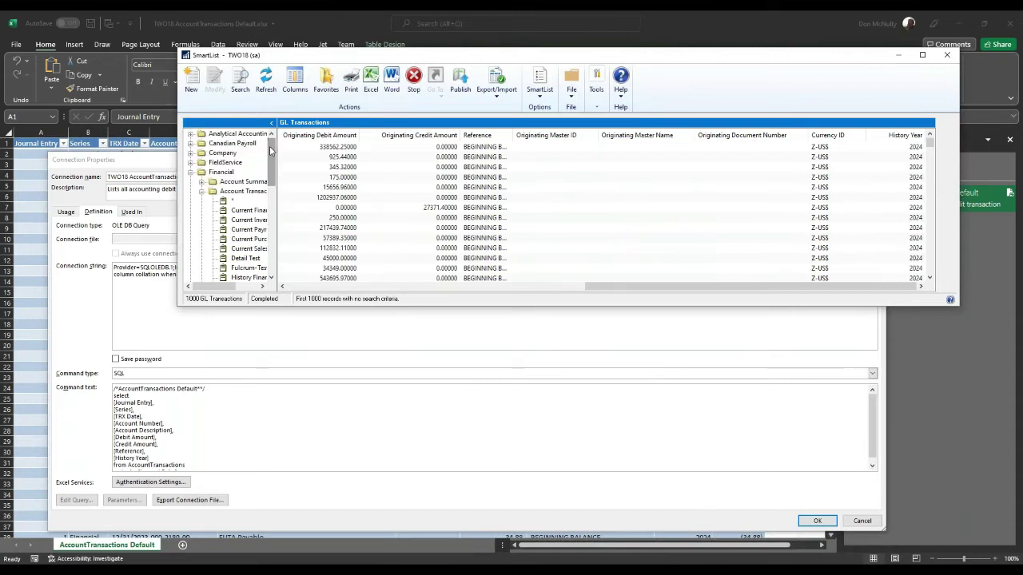
{"action": "left_click", "coordinate": [234, 200]}
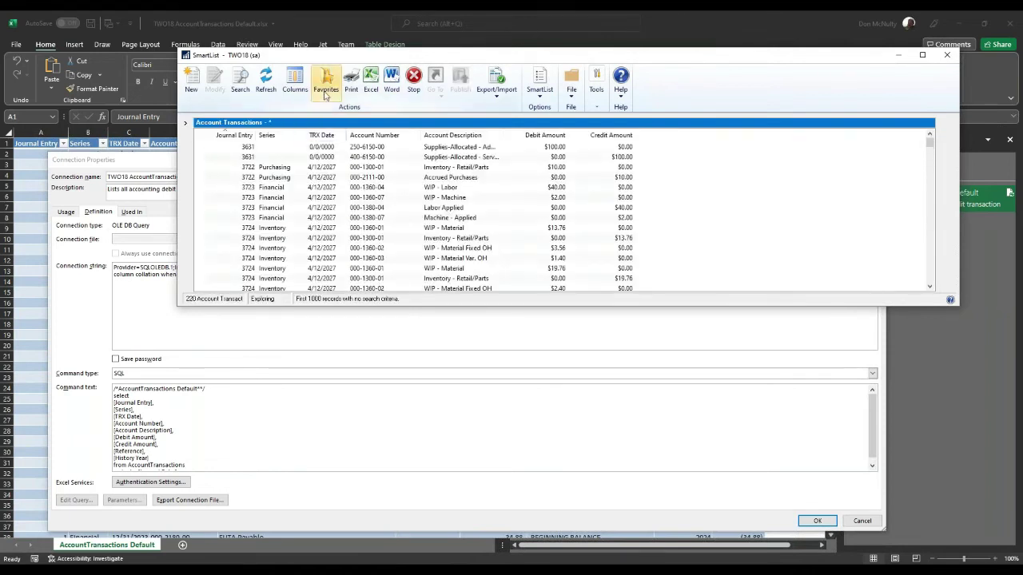
{"action": "left_click", "coordinate": [295, 80]}
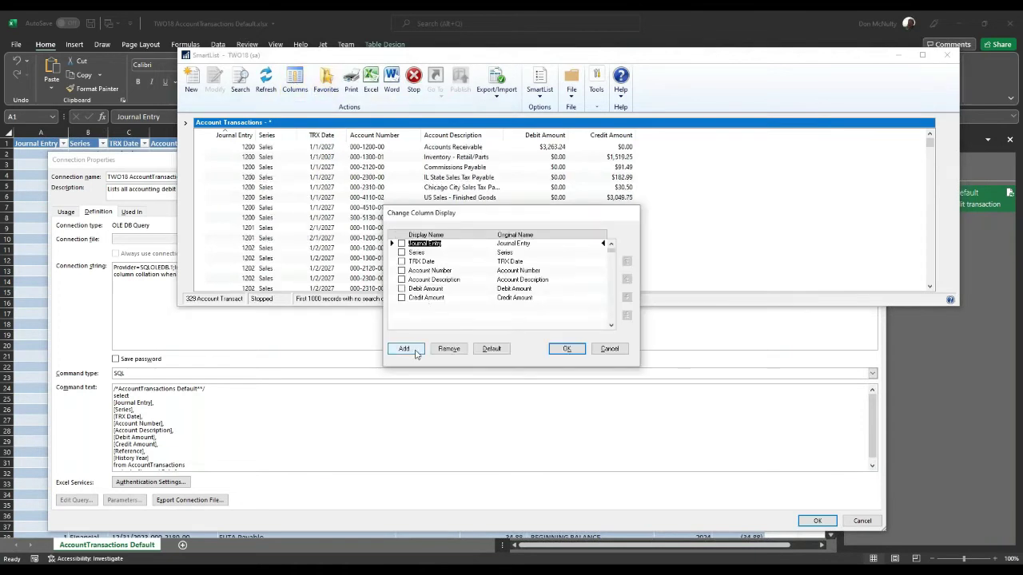
{"action": "left_click", "coordinate": [404, 349]}
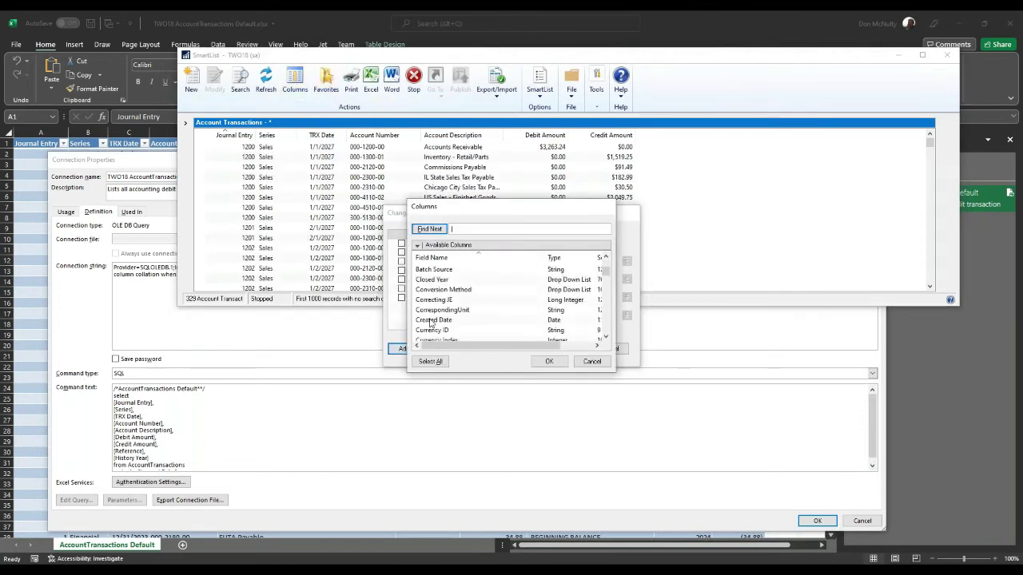
{"action": "scroll", "coordinate": [430, 321], "scroll_direction": "down", "scroll_amount": 20}
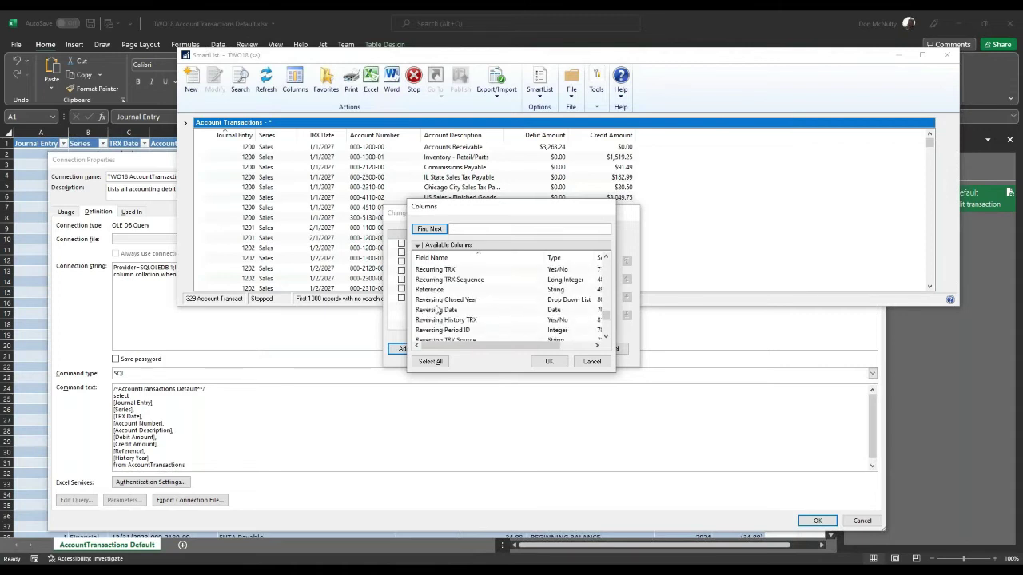
{"action": "double_click", "coordinate": [430, 290]}
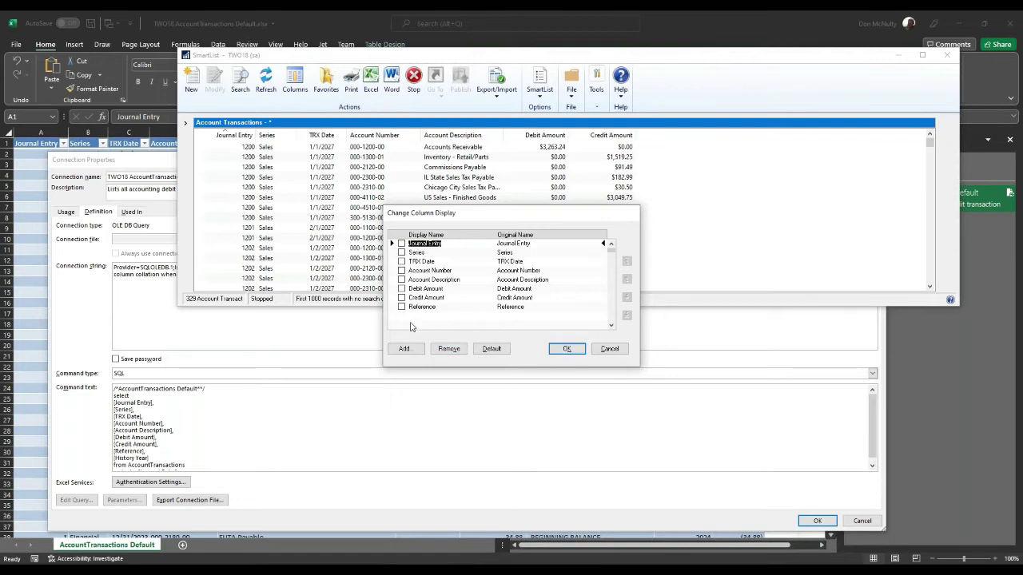
Step: Add History Year to the displayed columns of the Account Transactions list
{"action": "left_click", "coordinate": [404, 349]}
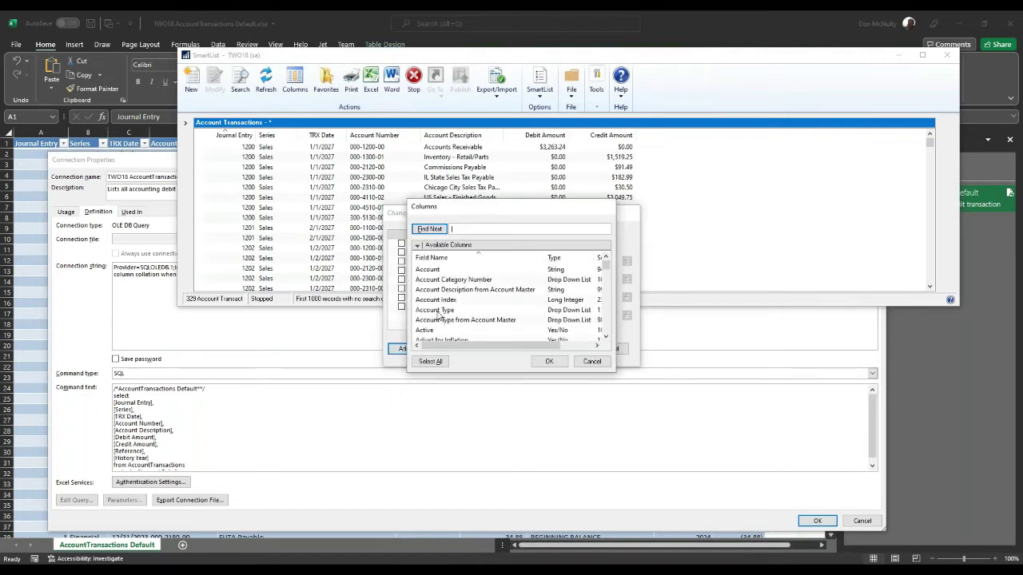
{"action": "scroll", "coordinate": [436, 318], "scroll_direction": "down", "scroll_amount": 12}
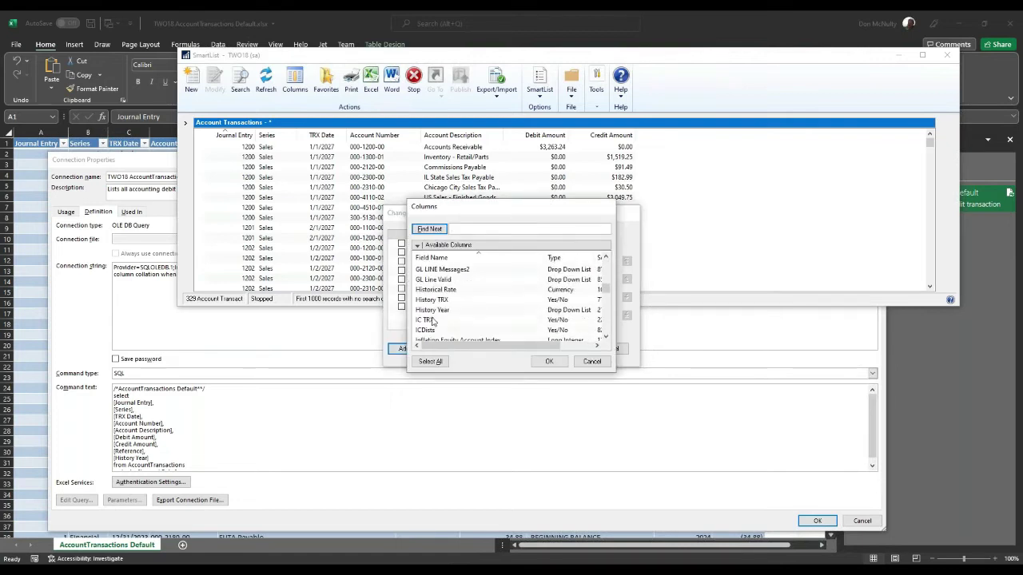
{"action": "left_click", "coordinate": [431, 313]}
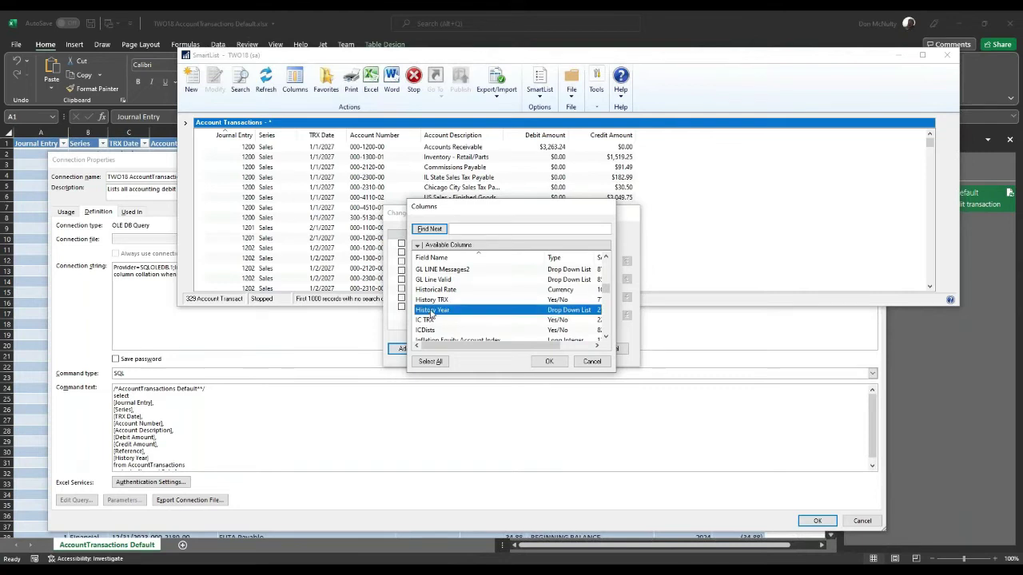
{"action": "double_click", "coordinate": [431, 313]}
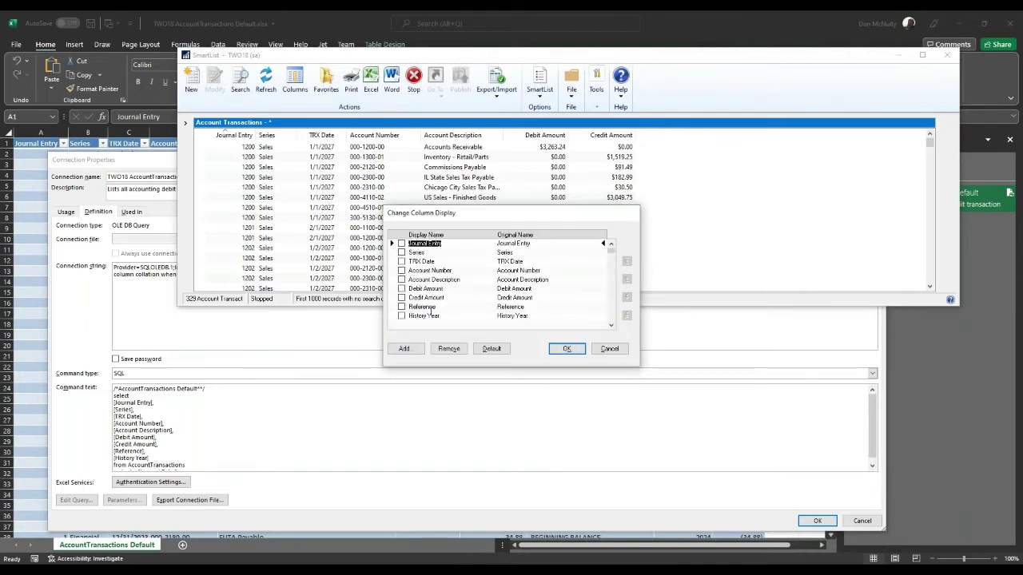
Step: Add Open Year to the Account Transactions columns, apply the column changes, and look through the reloaded records
{"action": "left_click", "coordinate": [404, 350]}
{"action": "scroll", "coordinate": [435, 316], "scroll_direction": "down", "scroll_amount": 15}
{"action": "scroll", "coordinate": [435, 322], "scroll_direction": "up", "scroll_amount": 10}
{"action": "scroll", "coordinate": [434, 299], "scroll_direction": "up", "scroll_amount": 5}
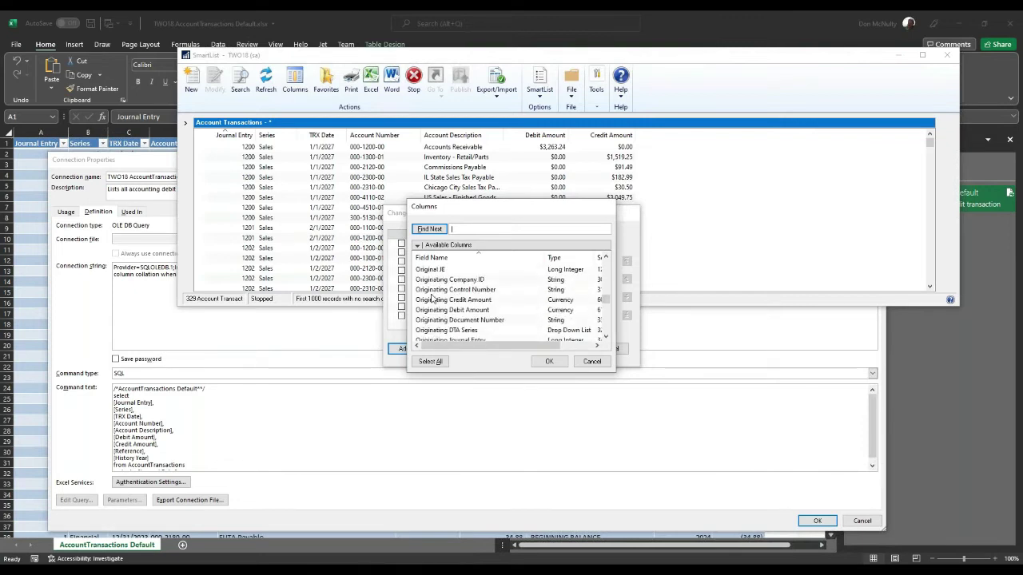
{"action": "scroll", "coordinate": [434, 300], "scroll_direction": "up", "scroll_amount": 2}
{"action": "left_click", "coordinate": [432, 312]}
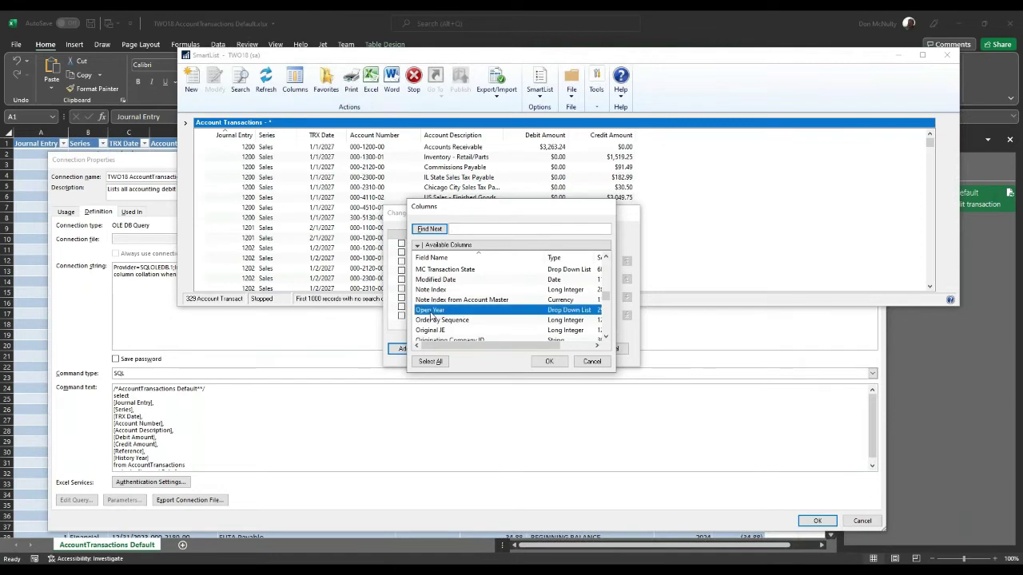
{"action": "double_click", "coordinate": [432, 311]}
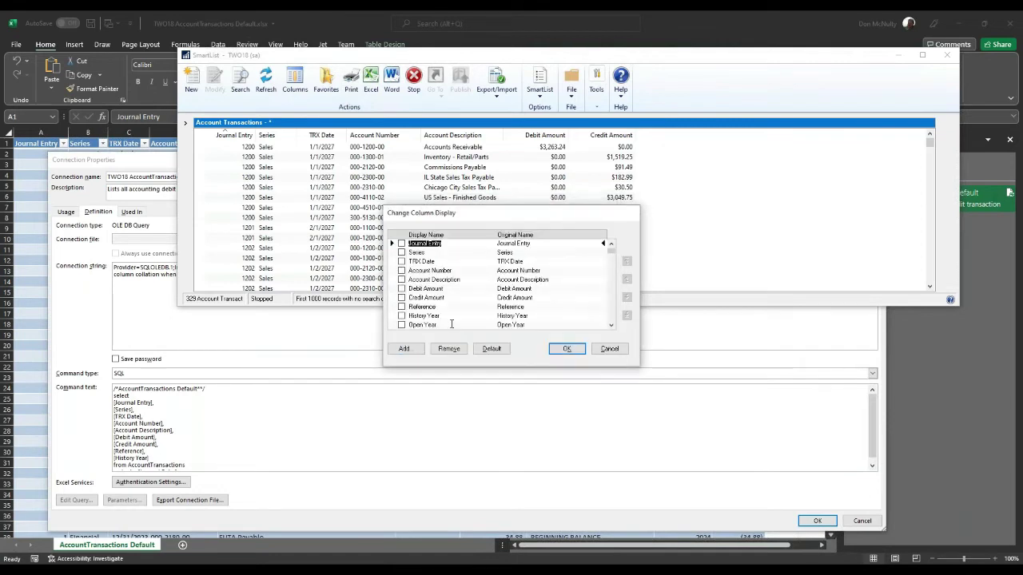
{"action": "left_click", "coordinate": [564, 351]}
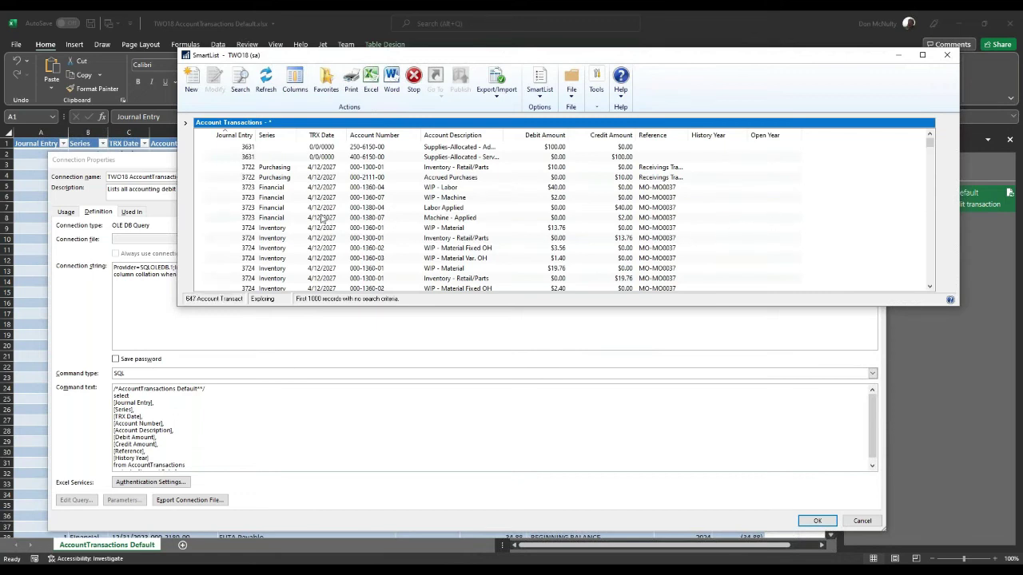
{"action": "scroll", "coordinate": [663, 205], "scroll_direction": "down", "scroll_amount": 10}
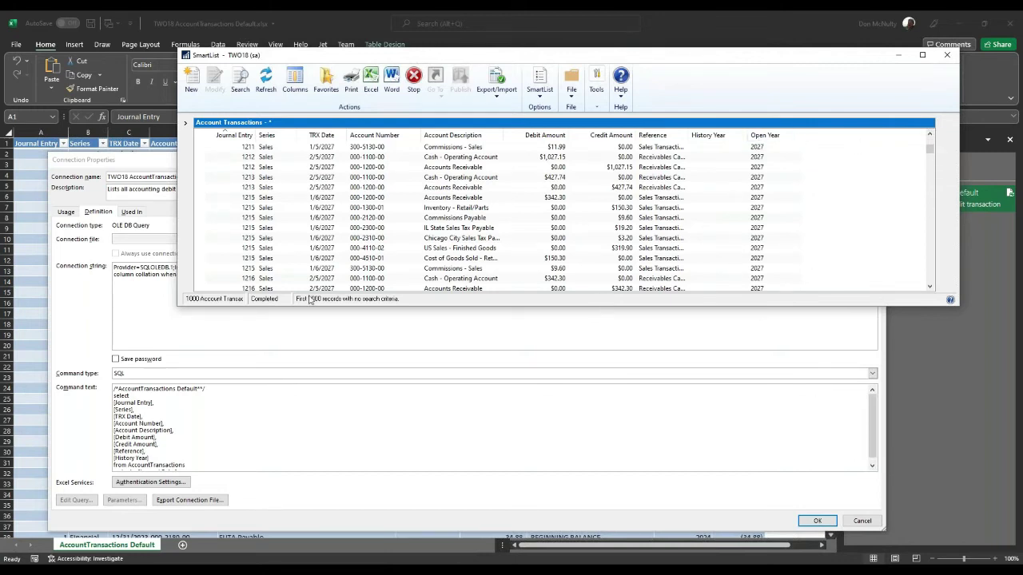
Step: Return to Excel, close the connection properties, and save the workbook as TWO18 AccountTransactions Seminar in the Financial reports folder
{"action": "left_click", "coordinate": [144, 458]}
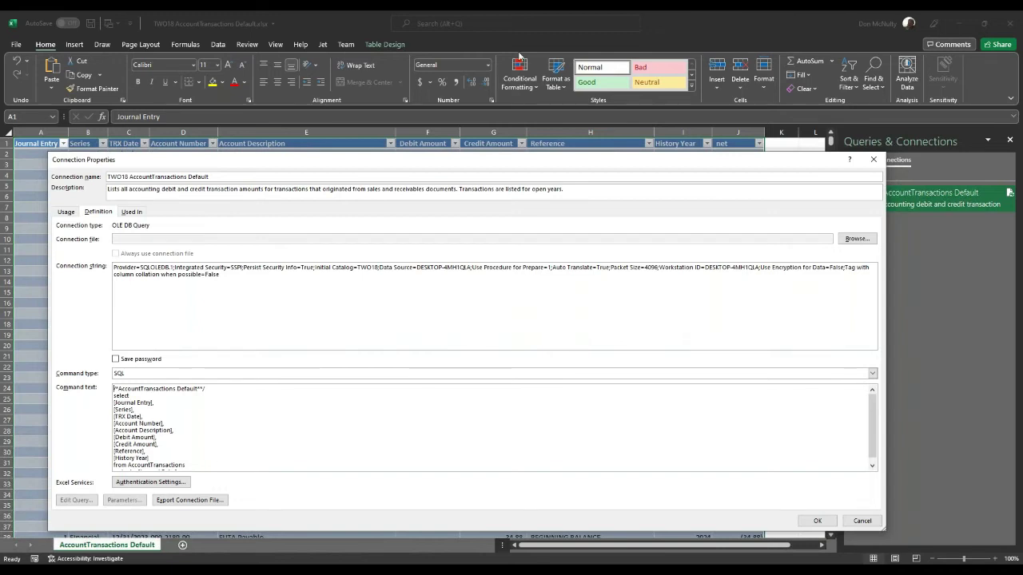
{"action": "left_click", "coordinate": [874, 163]}
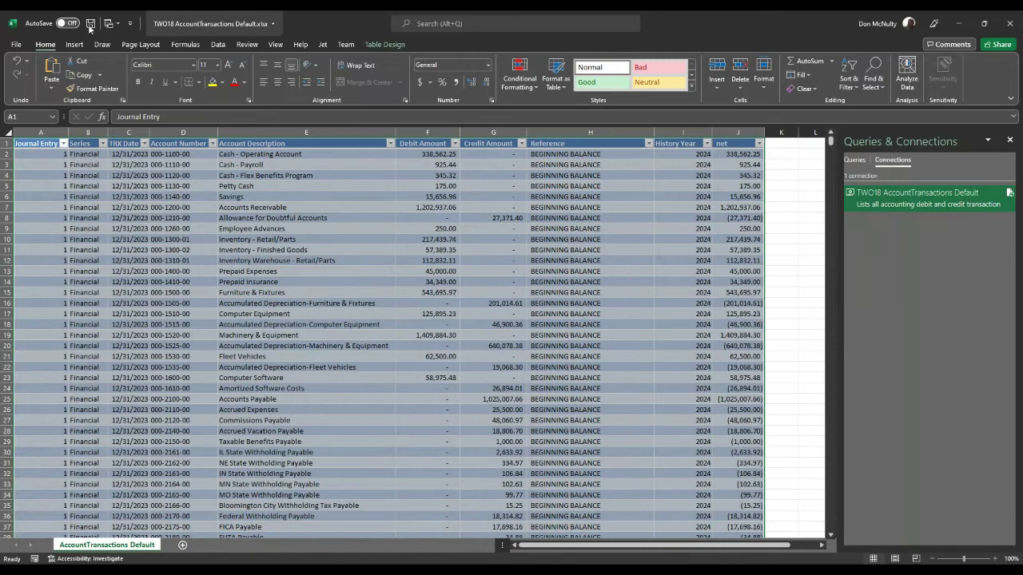
{"action": "left_click", "coordinate": [16, 46]}
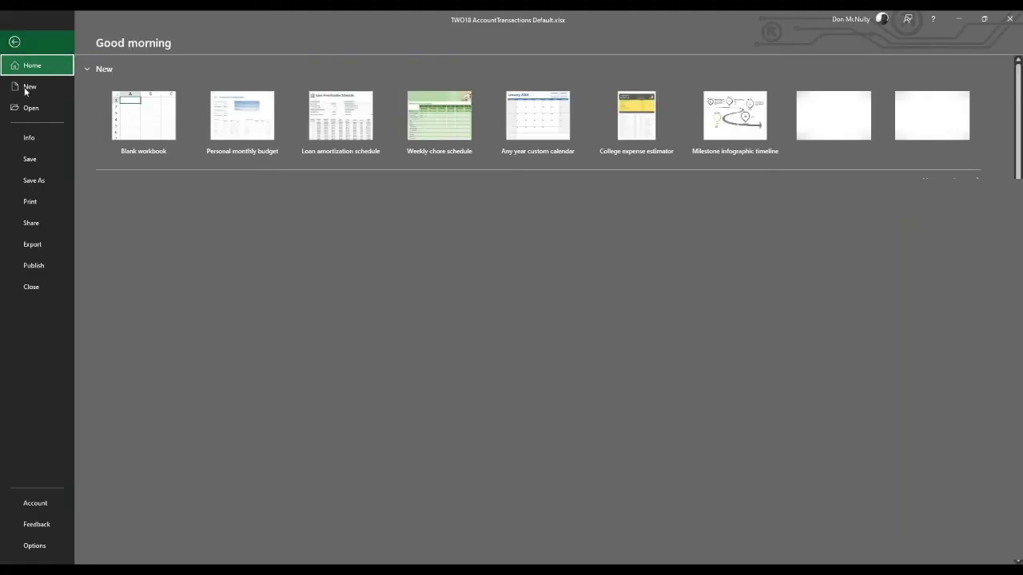
{"action": "left_click", "coordinate": [40, 182]}
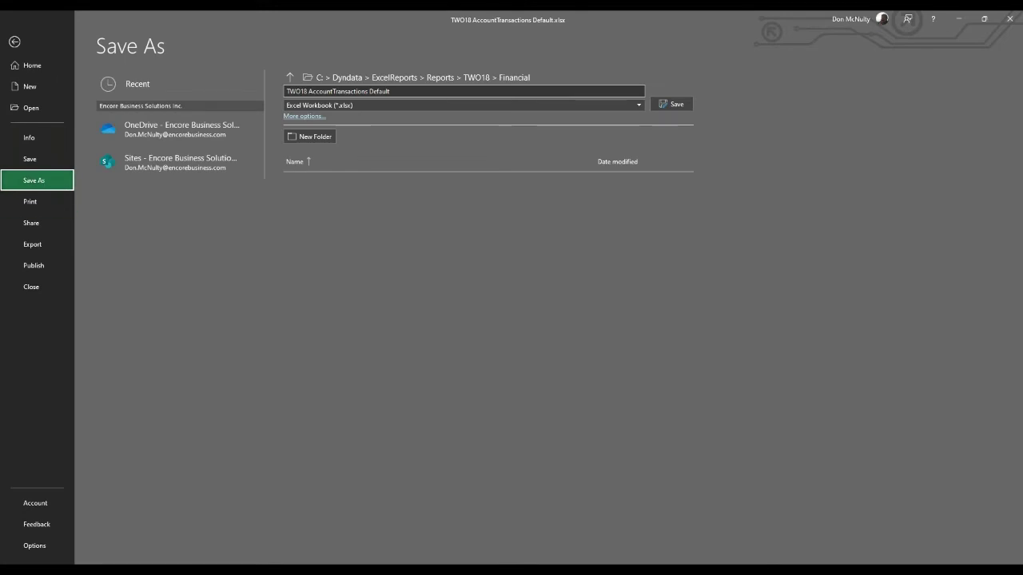
{"action": "left_click", "coordinate": [384, 92]}
{"action": "left_click_drag", "start_coordinate": [369, 91], "coordinate": [417, 92]}
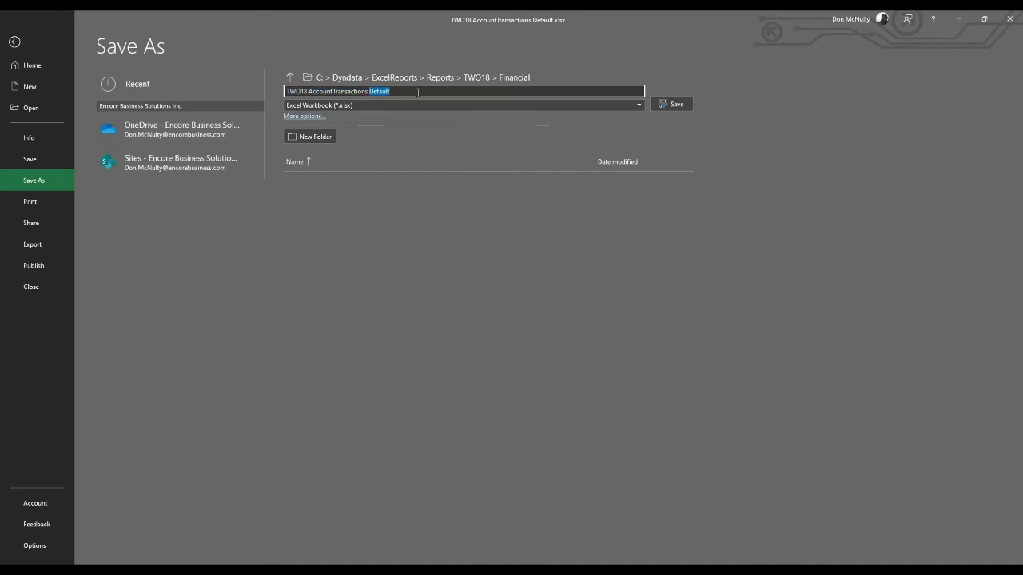
{"action": "type", "text": "Seminar"}
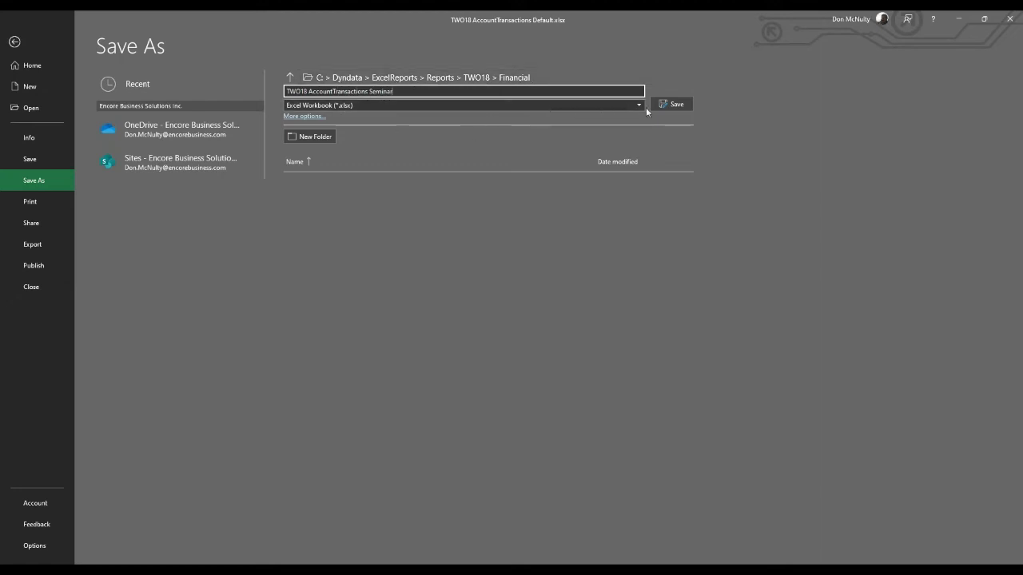
{"action": "left_click", "coordinate": [673, 105]}
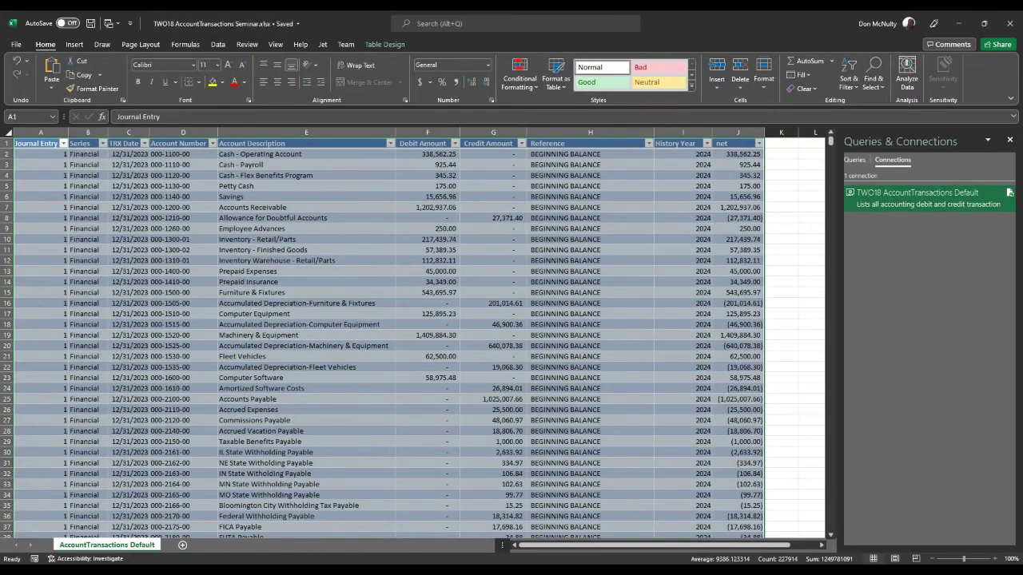
Step: Switch to Microsoft Dynamics GP and reload the Financial Excel Reports list
{"action": "left_click", "coordinate": [442, 563]}
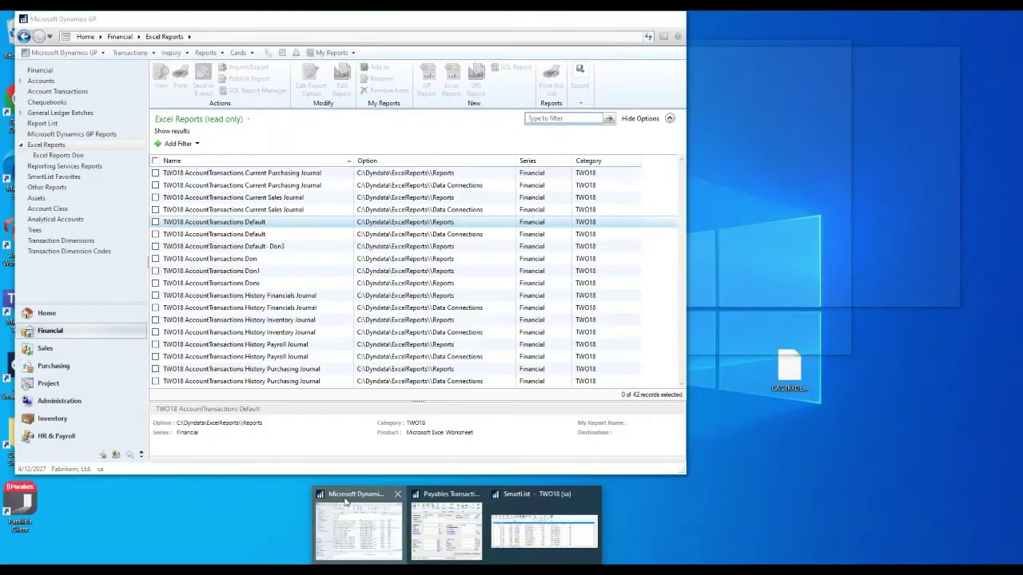
{"action": "left_click", "coordinate": [352, 519]}
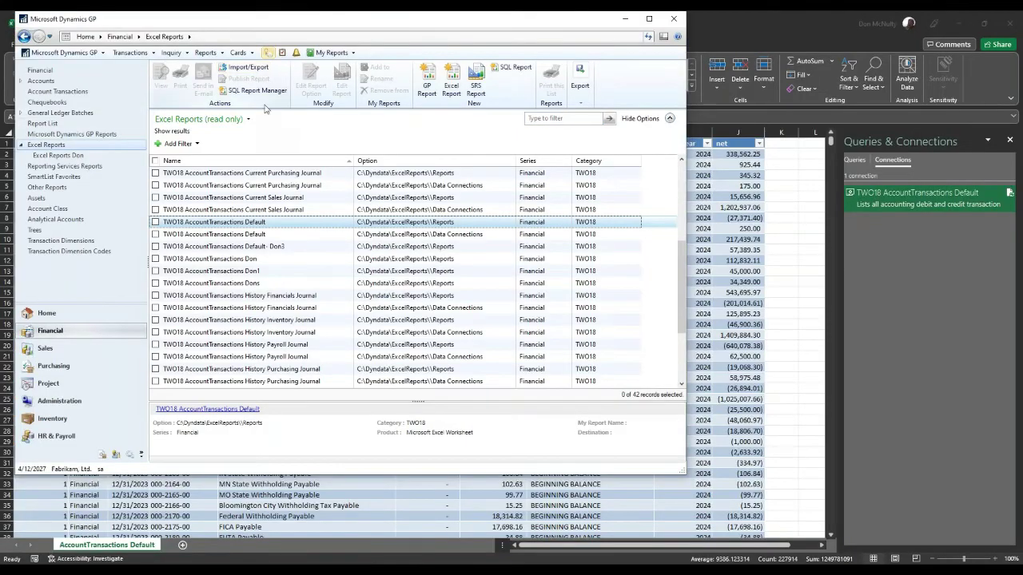
{"action": "left_click", "coordinate": [52, 150]}
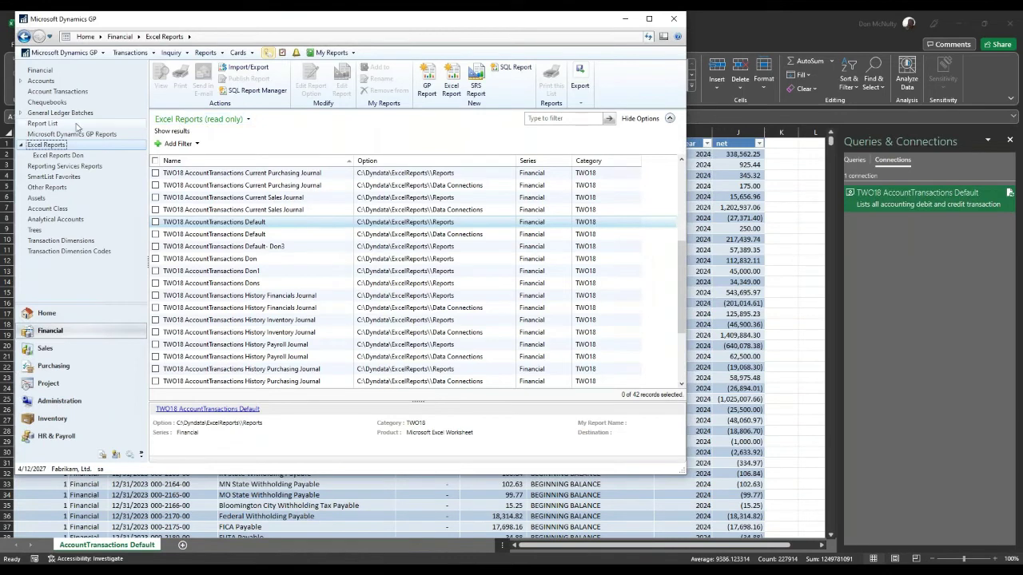
{"action": "left_click", "coordinate": [39, 71]}
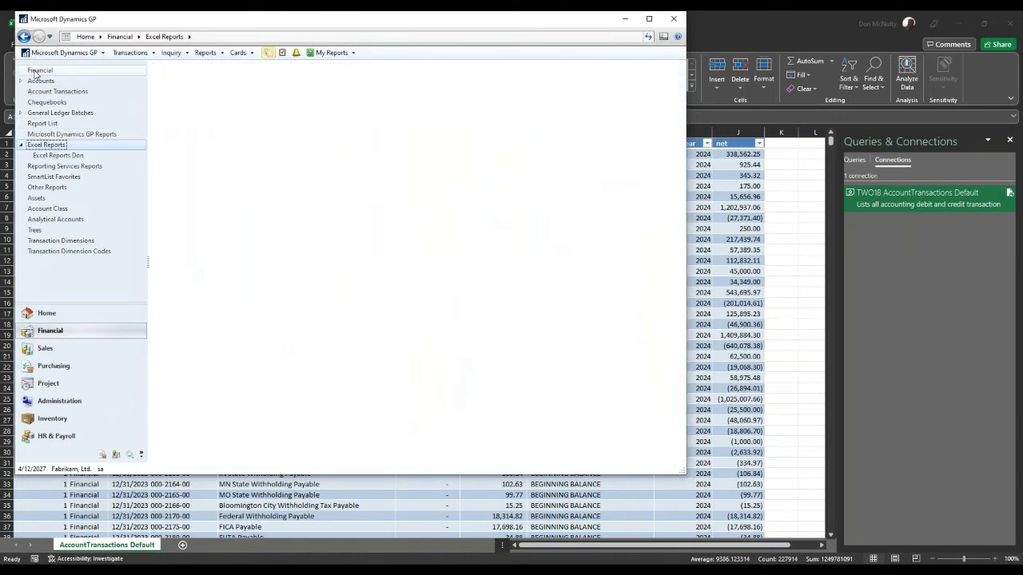
{"action": "left_click", "coordinate": [45, 145]}
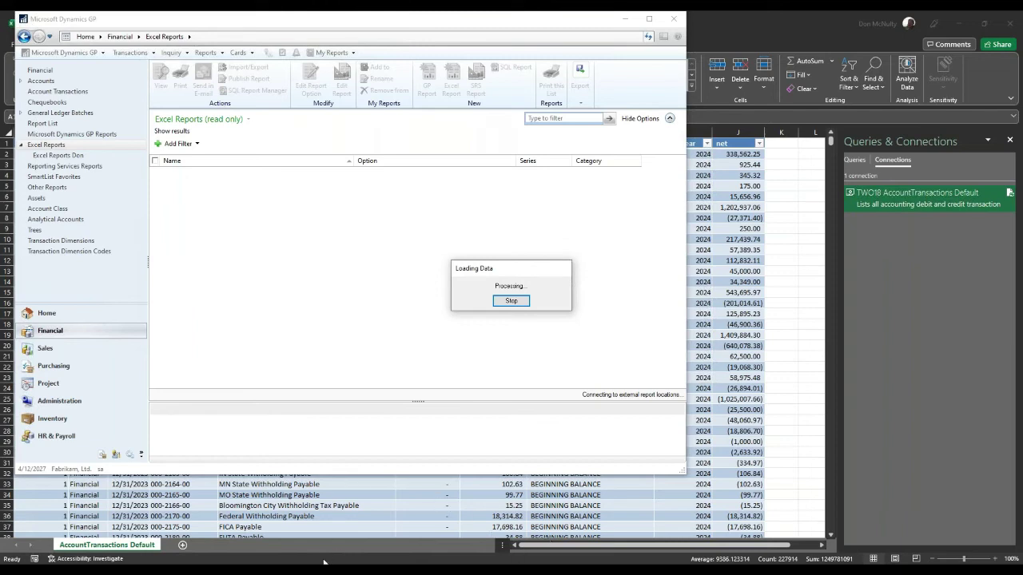
Step: Switch to the TWO18 AccountTransactions Excel Reports workbook, view the transaction table's remaining columns, and open the pivot table on Sheet1
{"action": "mouse_move", "coordinate": [488, 561]}
{"action": "mouse_move", "coordinate": [403, 557]}
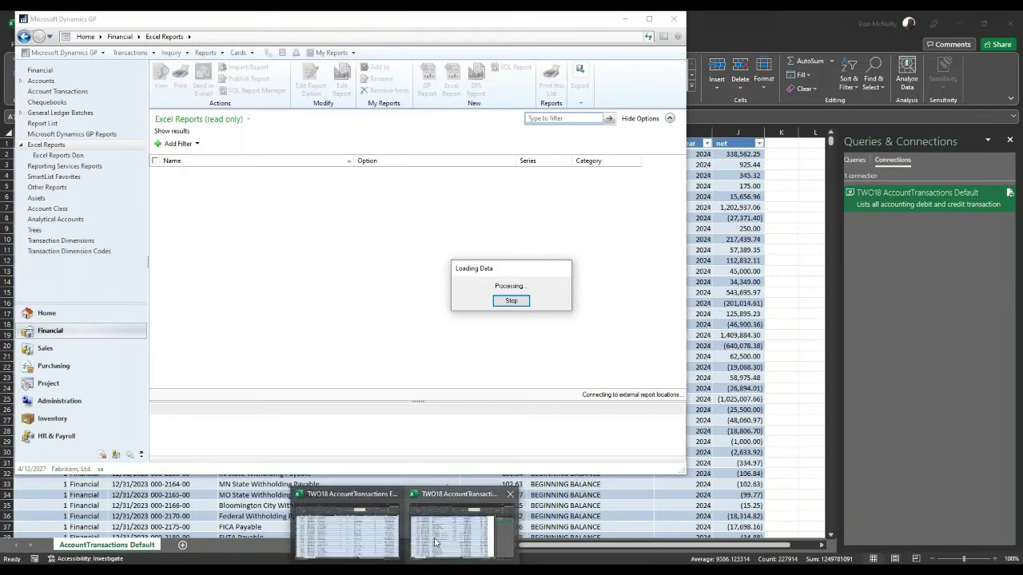
{"action": "left_click", "coordinate": [348, 541]}
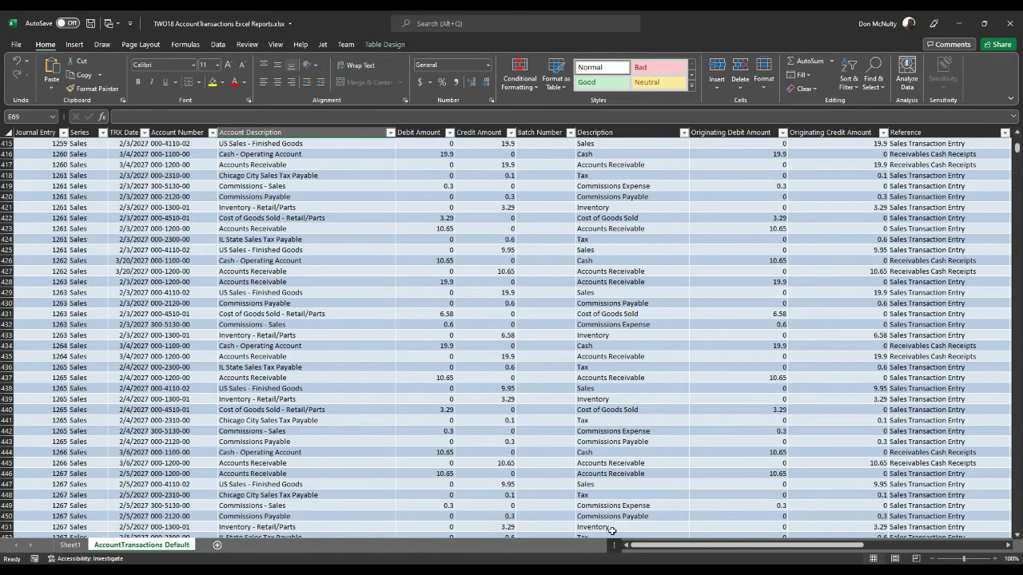
{"action": "left_click_drag", "start_coordinate": [664, 550], "coordinate": [864, 552]}
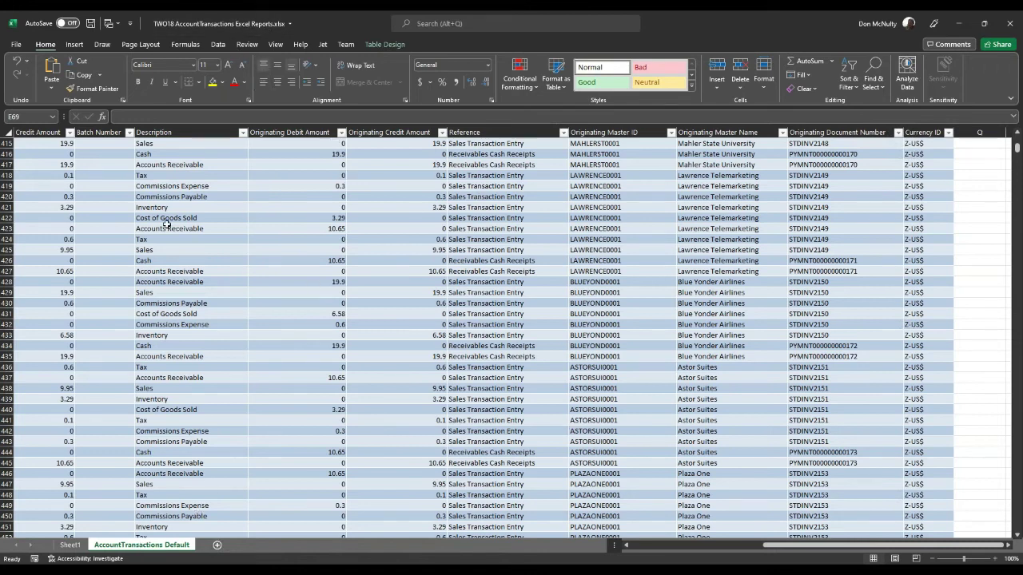
{"action": "left_click", "coordinate": [69, 545]}
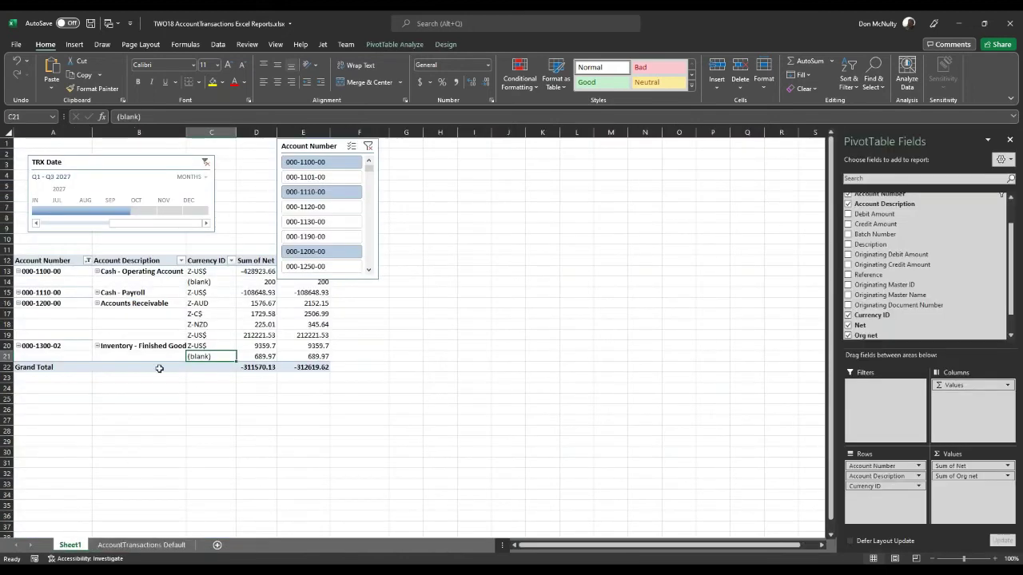
Step: Move the Account Number slicer clear of the pivot table and filter by 000-1100-00, followed by 000-1120-00 alone
{"action": "left_click_drag", "start_coordinate": [323, 151], "coordinate": [427, 158]}
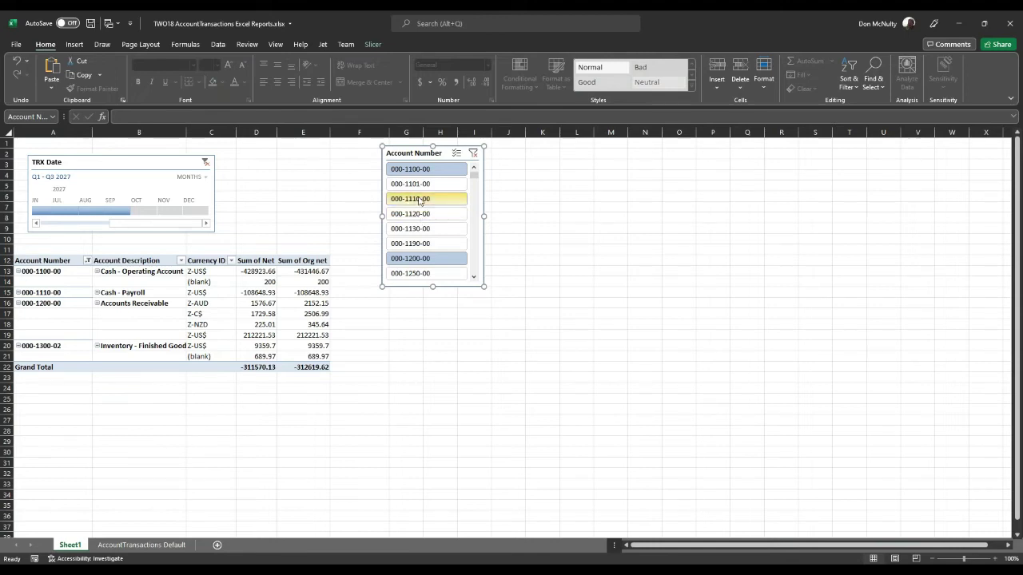
{"action": "left_click", "coordinate": [415, 170]}
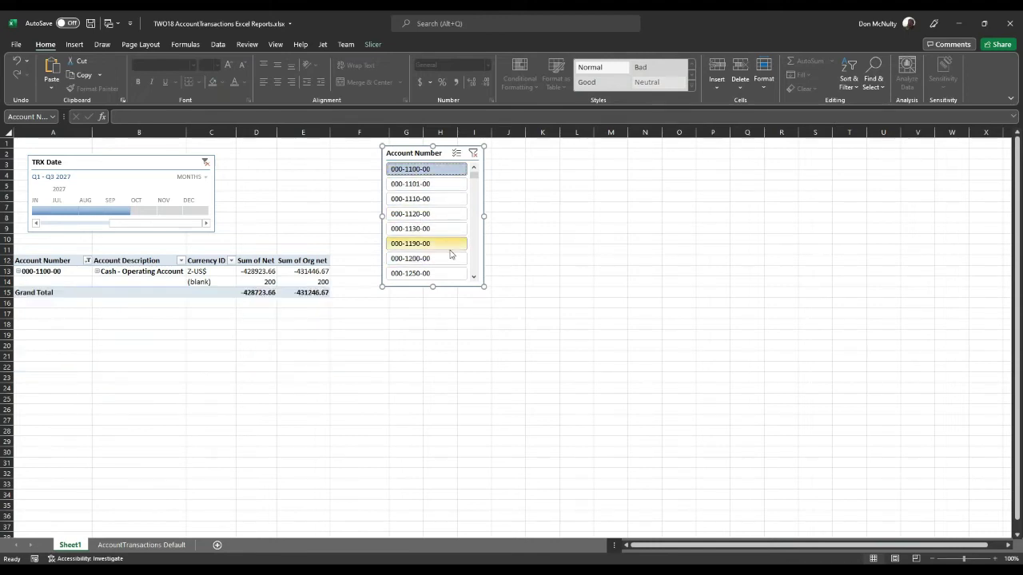
{"action": "left_click", "coordinate": [417, 214]}
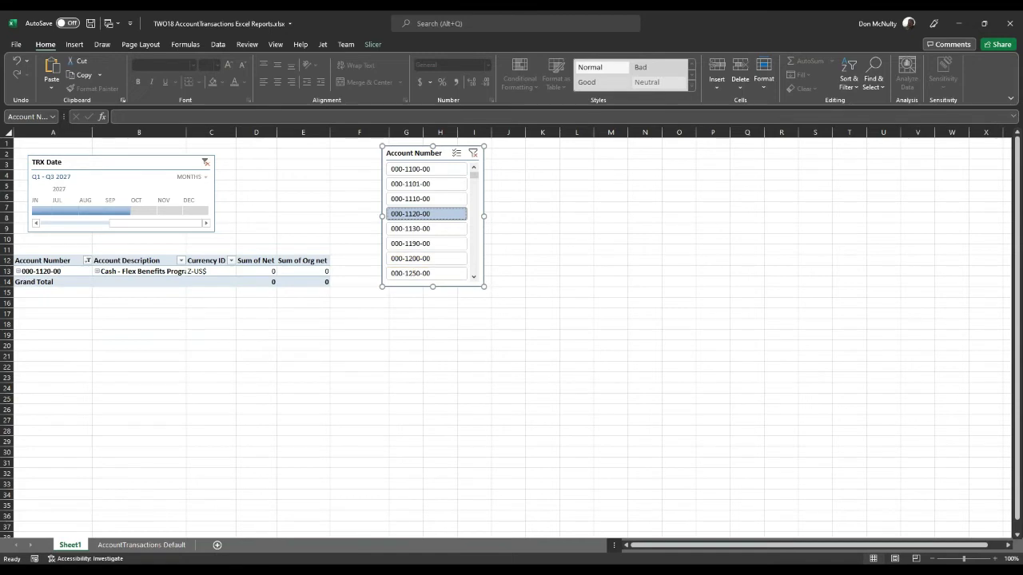
Step: Add accounts 000-1100-00, 000-1101-00, 000-1190-00 and 000-1200-00 to the slicer selection and extend the TRX Date timeline through December 2027
{"action": "left_click", "coordinate": [405, 172], "text": "ctrl"}
{"action": "left_click", "coordinate": [405, 184], "text": "ctrl"}
{"action": "left_click", "coordinate": [405, 244], "text": "ctrl"}
{"action": "left_click", "coordinate": [405, 258], "text": "ctrl"}
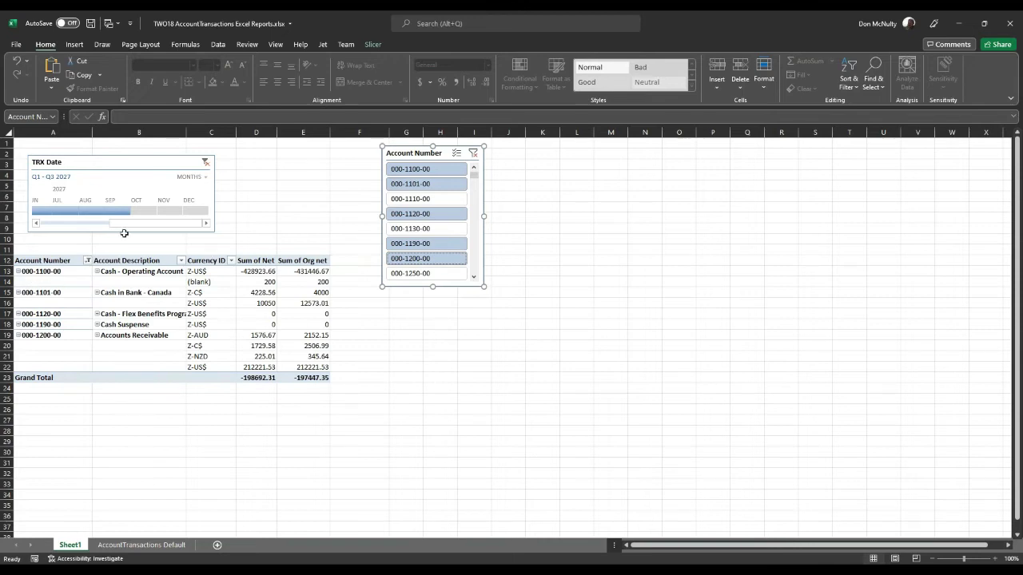
{"action": "left_click_drag", "start_coordinate": [131, 211], "coordinate": [211, 213]}
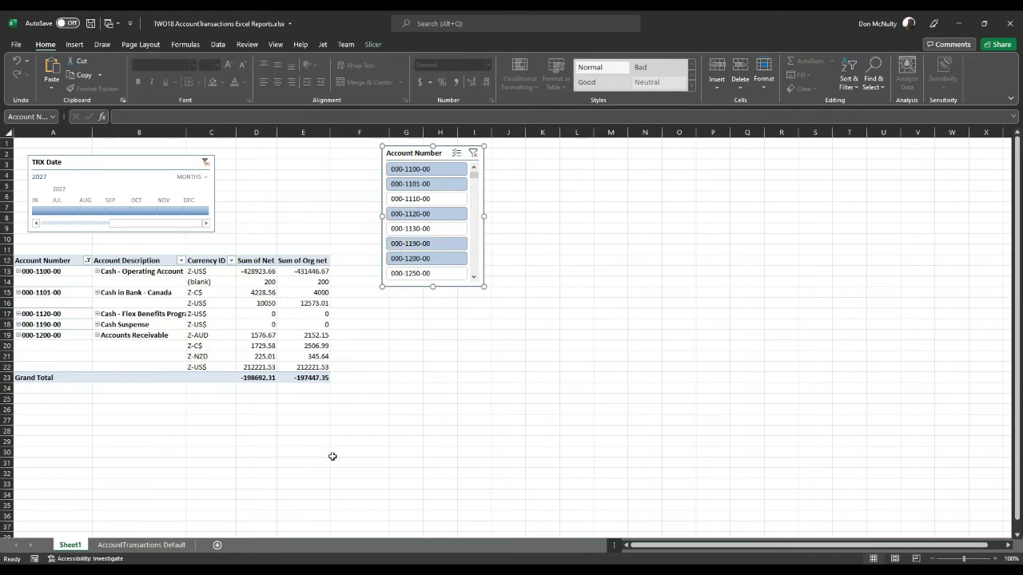
Step: Examine the AccountTransactions Default sheet from its last row back to its header row and first columns
{"action": "left_click", "coordinate": [141, 545]}
{"action": "left_click", "coordinate": [161, 459]}
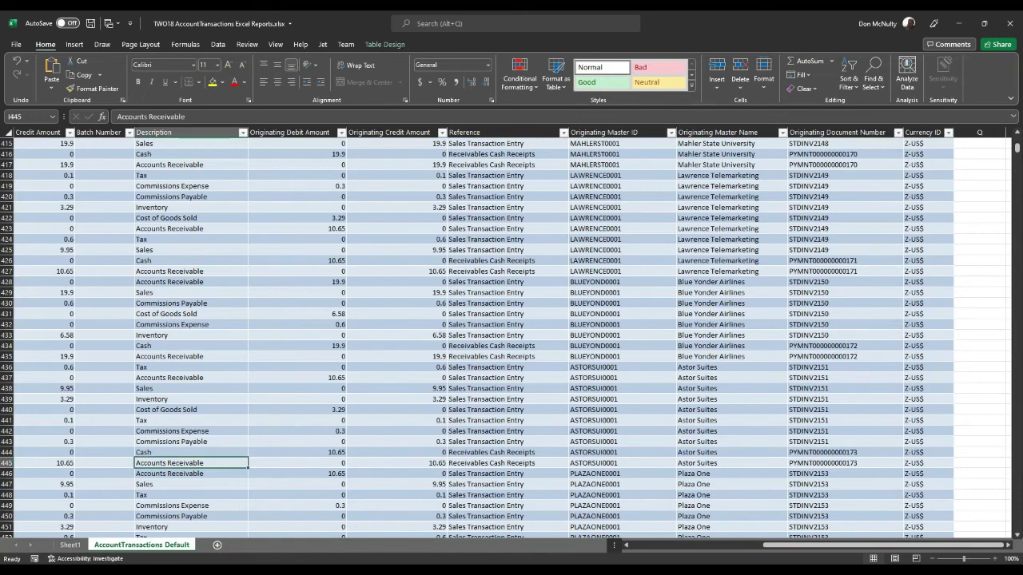
{"action": "key", "text": "ctrl+Down"}
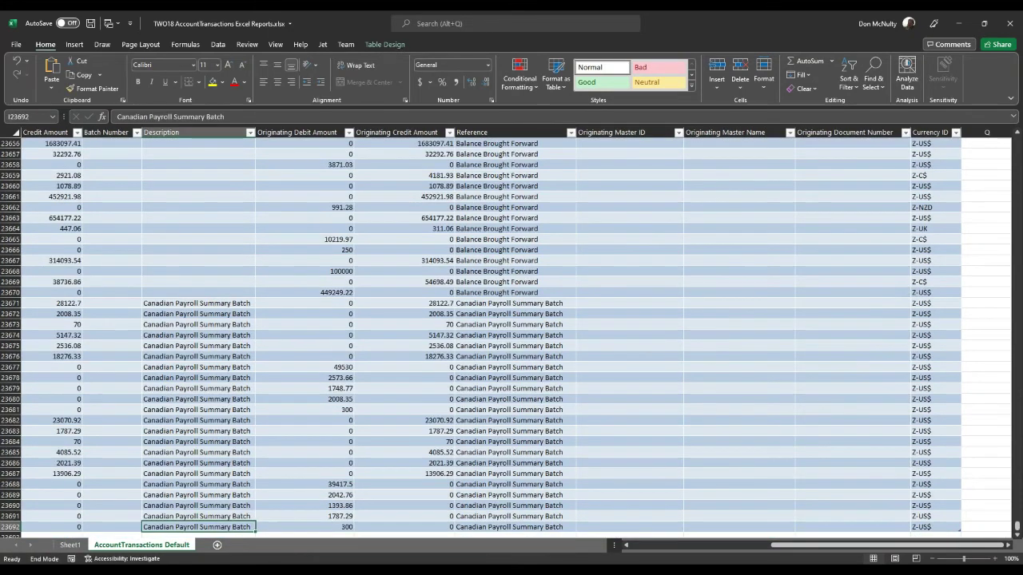
{"action": "key", "text": "ctrl+Up"}
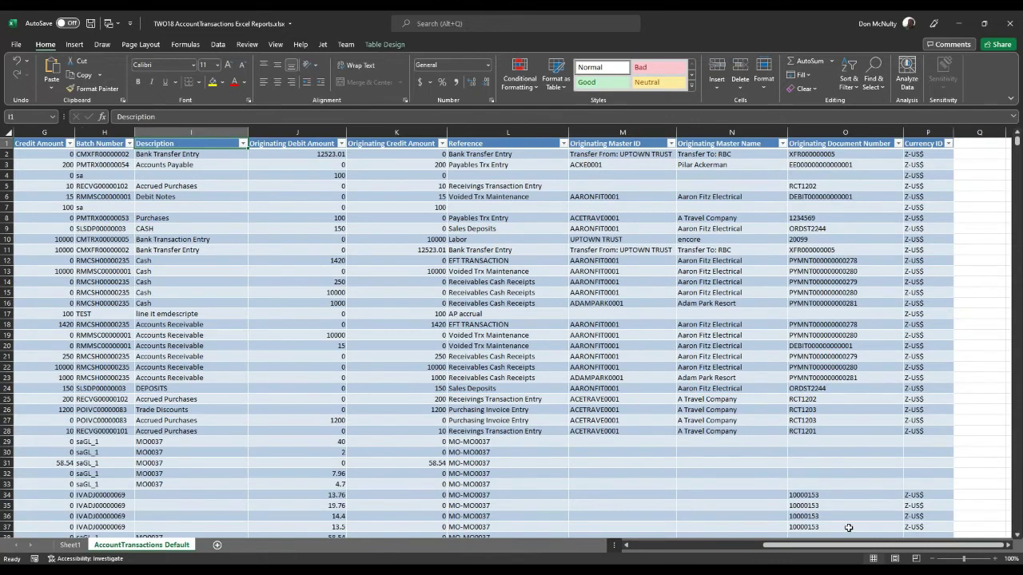
{"action": "left_click_drag", "start_coordinate": [831, 545], "coordinate": [695, 545]}
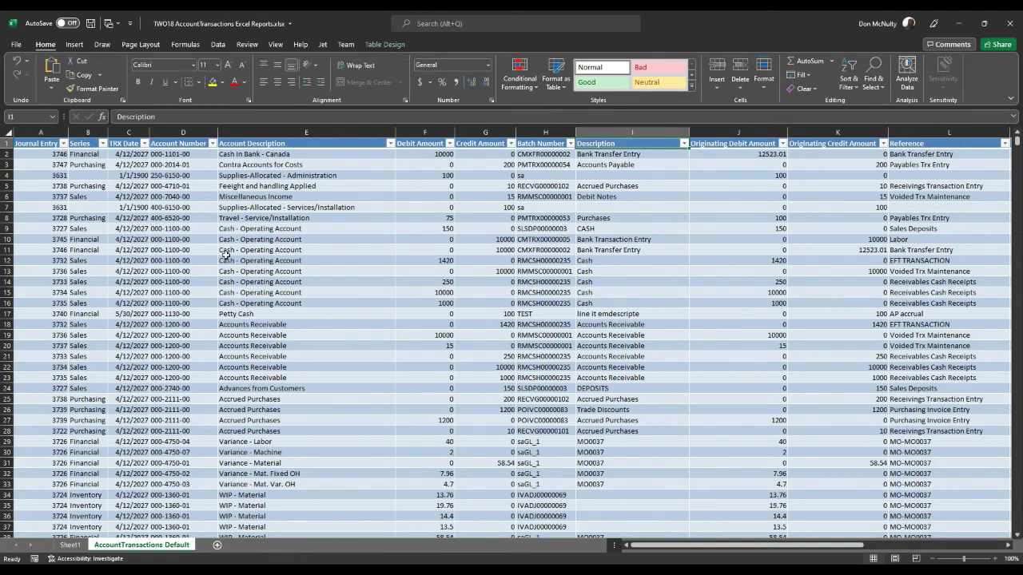
Step: Open the query definition of the TWO18 AccountTransactions Default connection and go to the end of its command text
{"action": "left_click", "coordinate": [220, 46]}
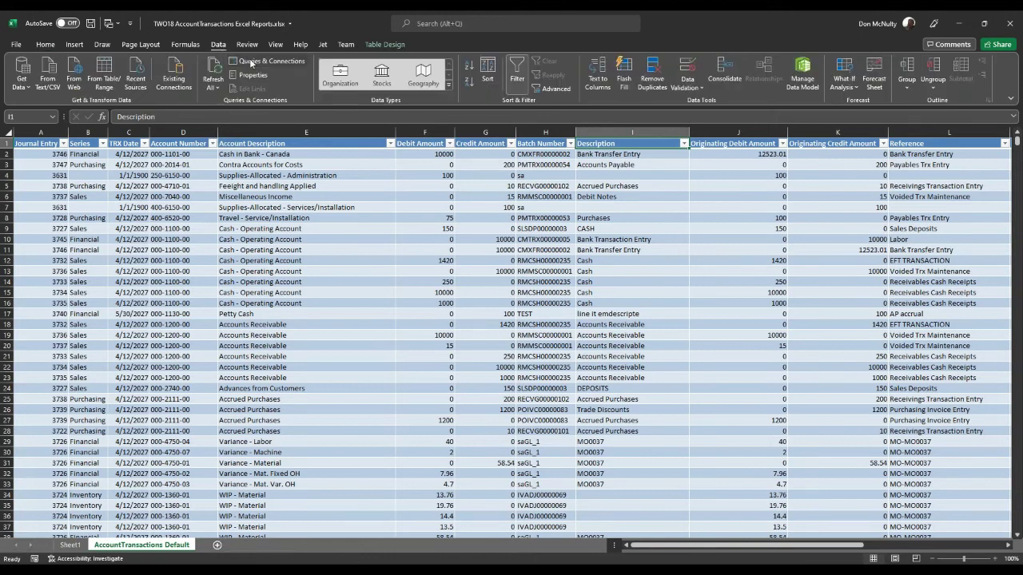
{"action": "left_click", "coordinate": [252, 63]}
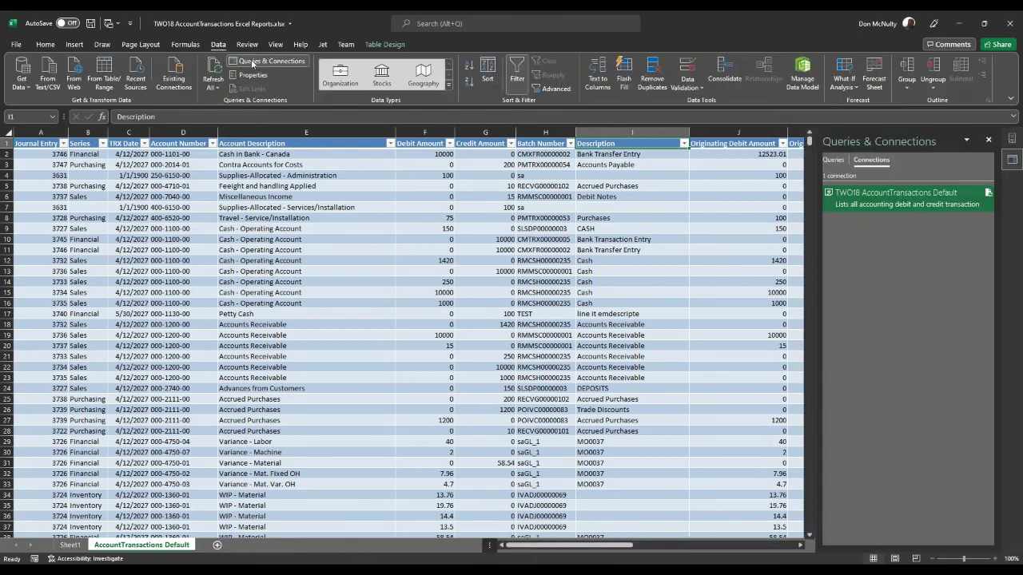
{"action": "double_click", "coordinate": [876, 201]}
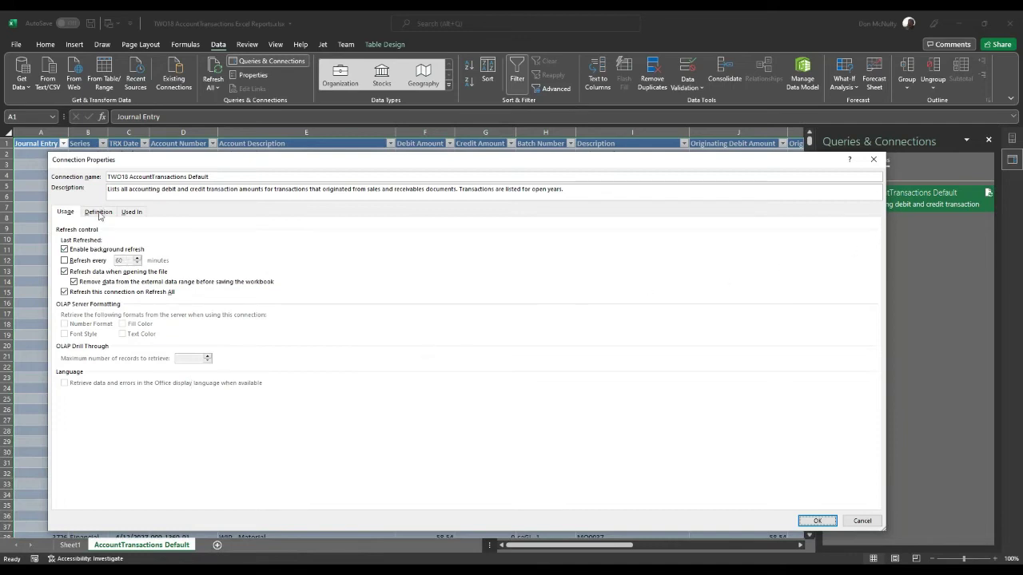
{"action": "left_click", "coordinate": [98, 212]}
{"action": "scroll", "coordinate": [372, 434], "scroll_direction": "down", "scroll_amount": 2}
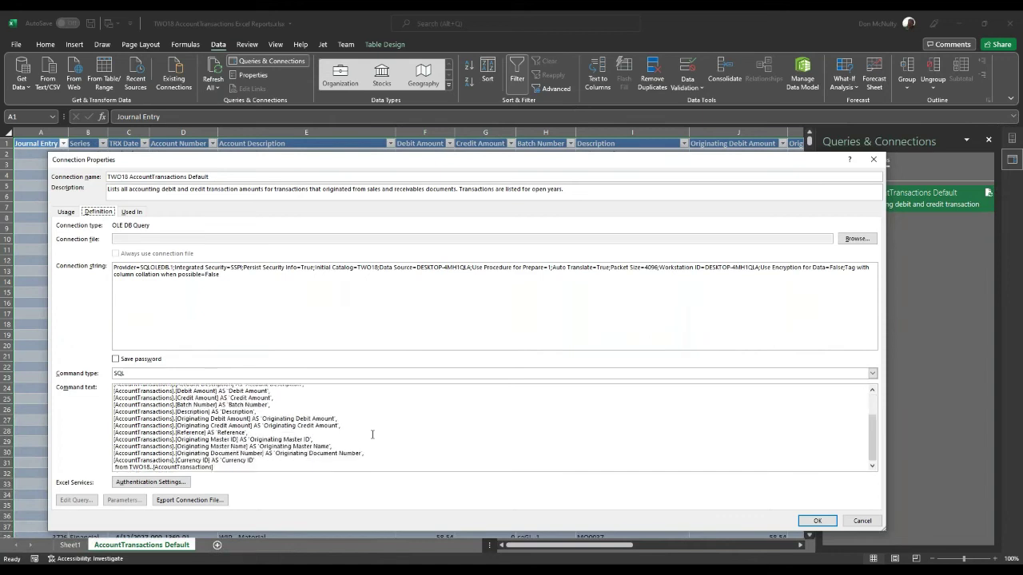
Step: Start a where clause after the from line of the SQL query, using the [AccountTransactions].[TRX Date] field copied from the select list
{"action": "left_click", "coordinate": [216, 467]}
{"action": "key", "text": "Return"}
{"action": "type", "text": "we"}
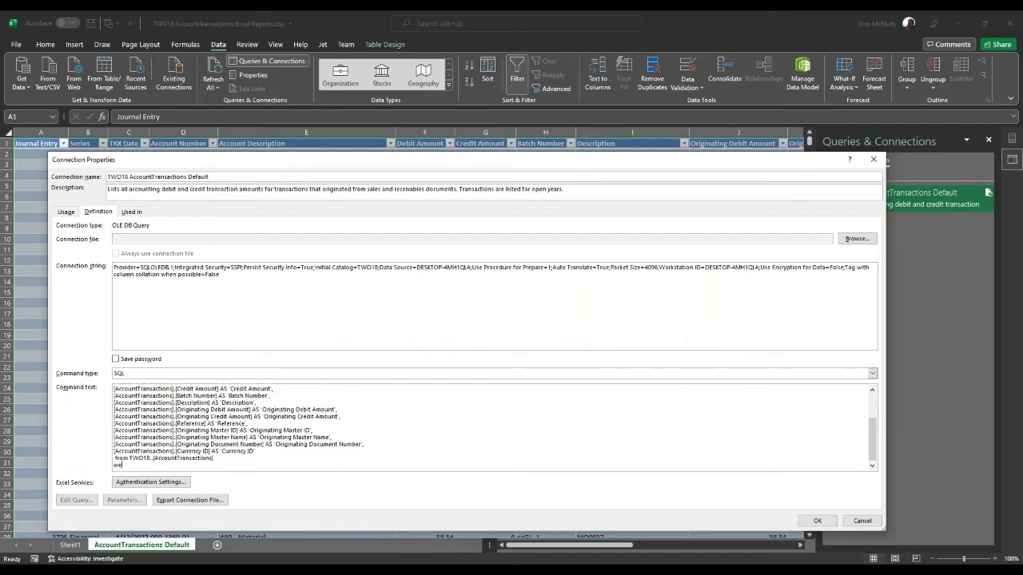
{"action": "key", "text": "BackSpace"}
{"action": "key", "text": "BackSpace"}
{"action": "type", "text": "here"}
{"action": "scroll", "coordinate": [266, 430], "scroll_direction": "up", "scroll_amount": 3}
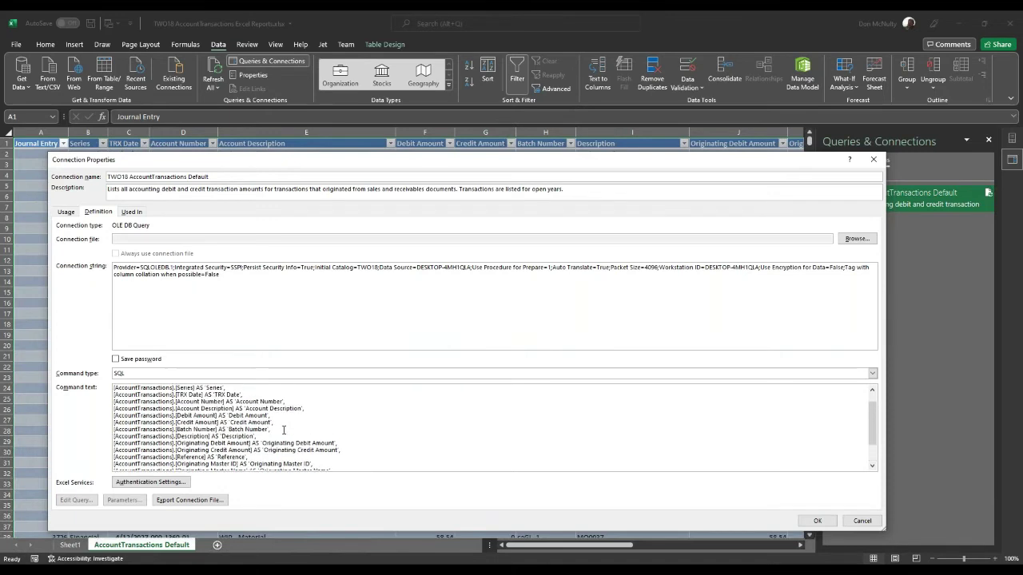
{"action": "left_click_drag", "start_coordinate": [204, 409], "coordinate": [98, 412]}
{"action": "key", "text": "ctrl+c"}
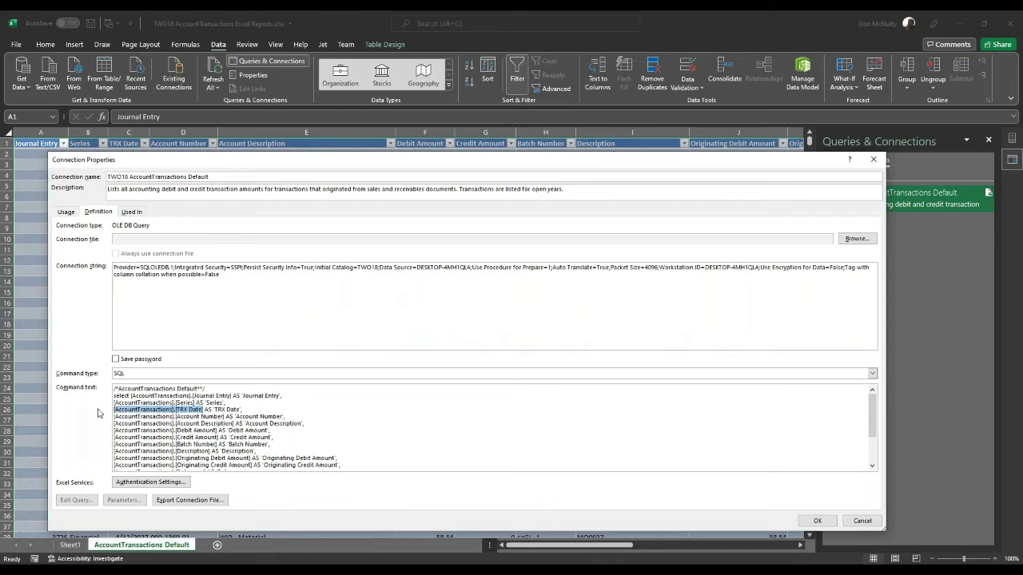
{"action": "scroll", "coordinate": [143, 448], "scroll_direction": "down", "scroll_amount": 3}
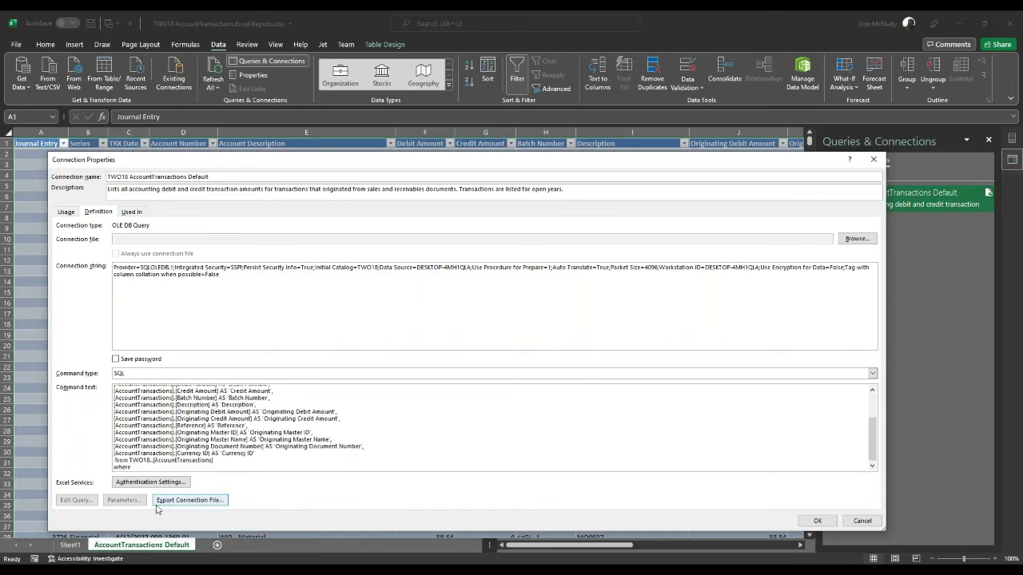
{"action": "key", "text": "ctrl+v"}
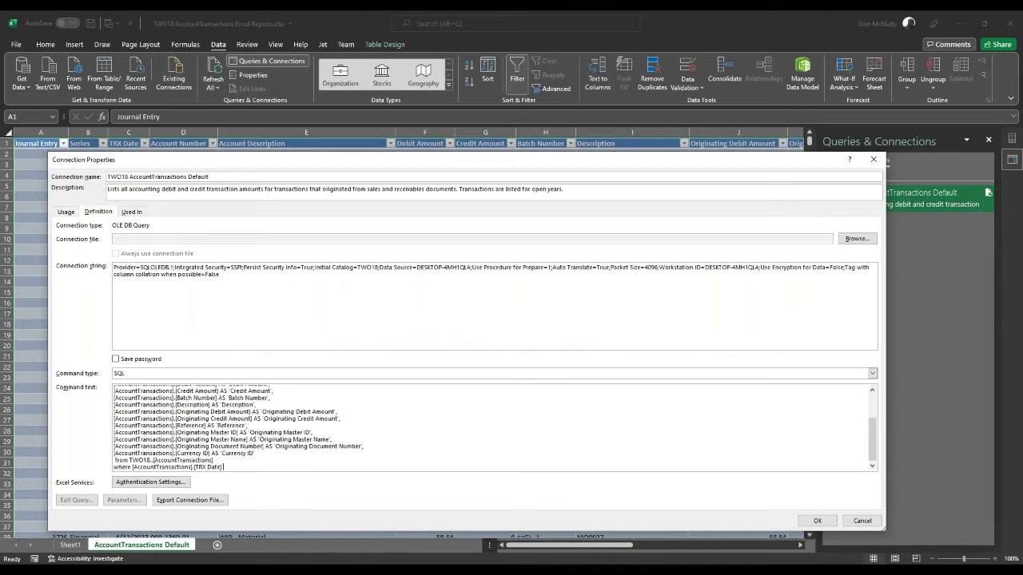
Step: Complete the where clause with between '01/01/26' and '12/31/27' and apply the changed query to the connection
{"action": "type", "text": "between"}
{"action": "type", "text": "'01/01/26' and '12/31/27"}
{"action": "left_click", "coordinate": [820, 521]}
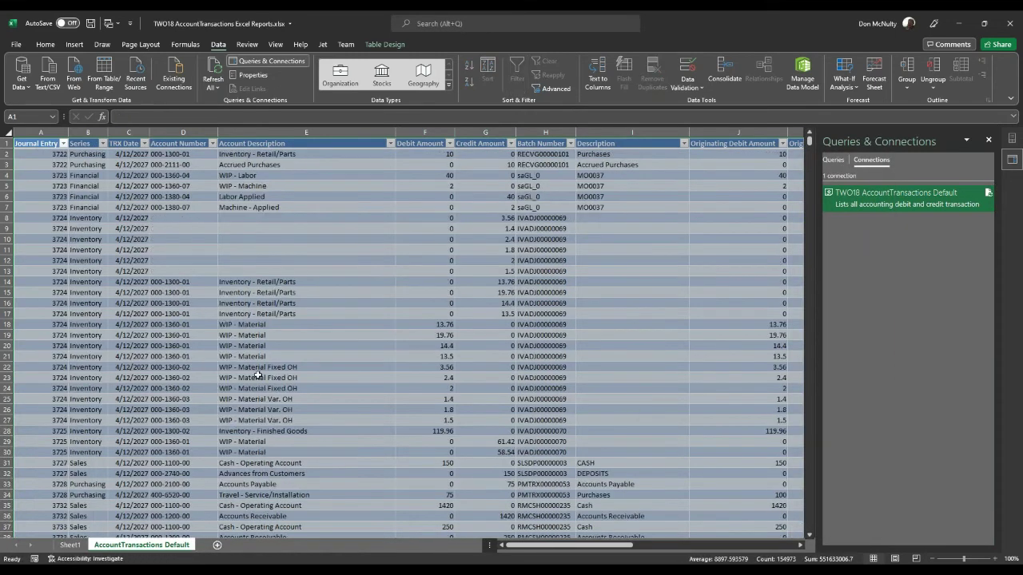
Step: Check the transaction dates in the last rows of the refreshed AccountTransactions Default sheet
{"action": "left_click", "coordinate": [91, 156]}
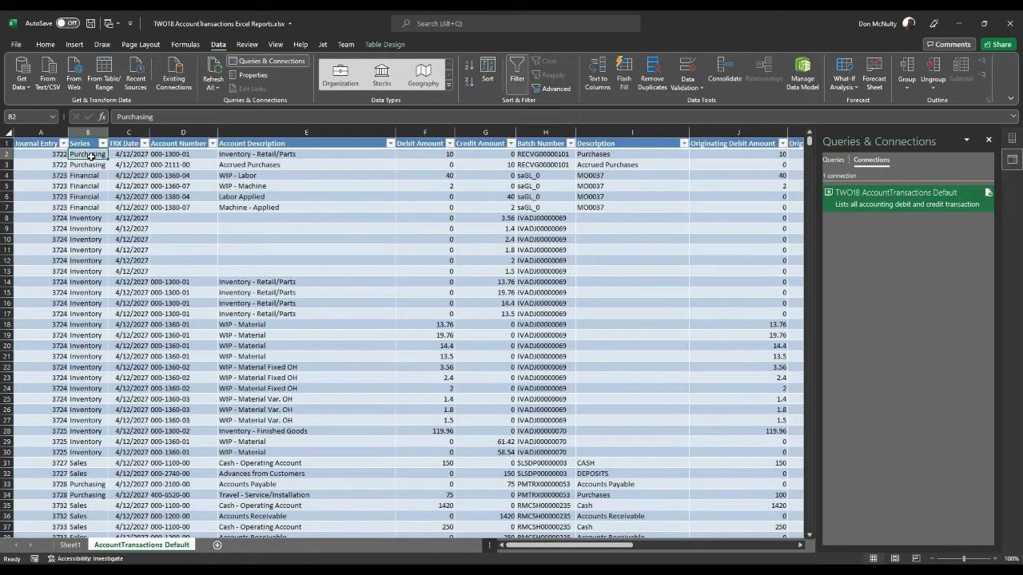
{"action": "key", "text": "ctrl+Down"}
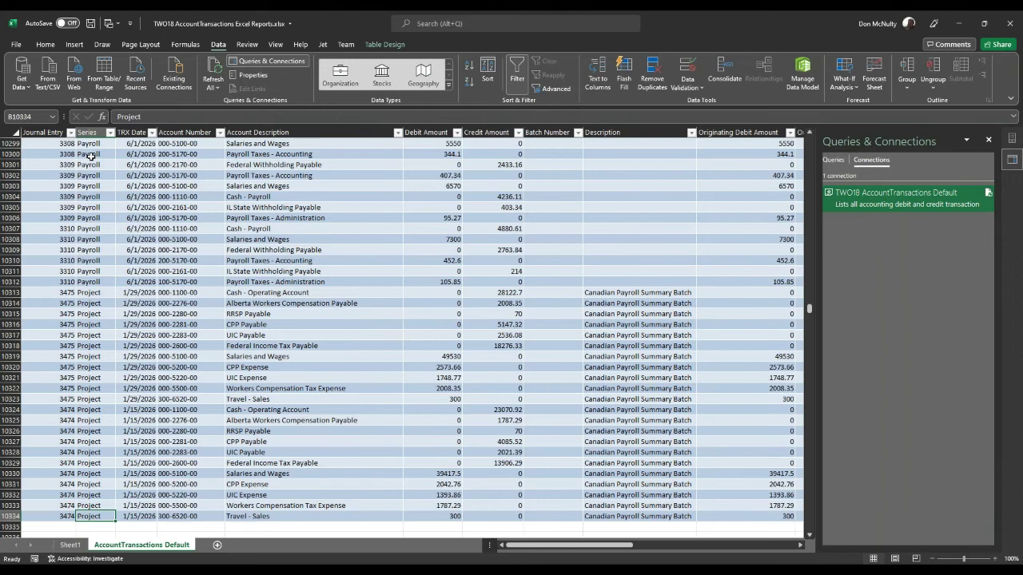
{"action": "scroll", "coordinate": [461, 512], "scroll_direction": "up", "scroll_amount": 2}
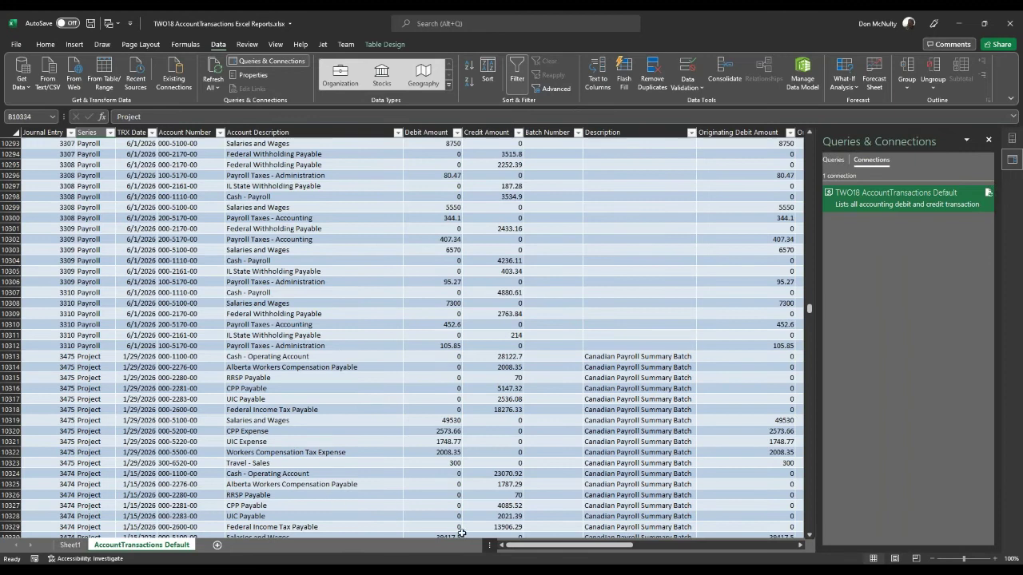
Step: Switch to Microsoft Dynamics GP and view the financial Excel Reports list
{"action": "left_click", "coordinate": [459, 572]}
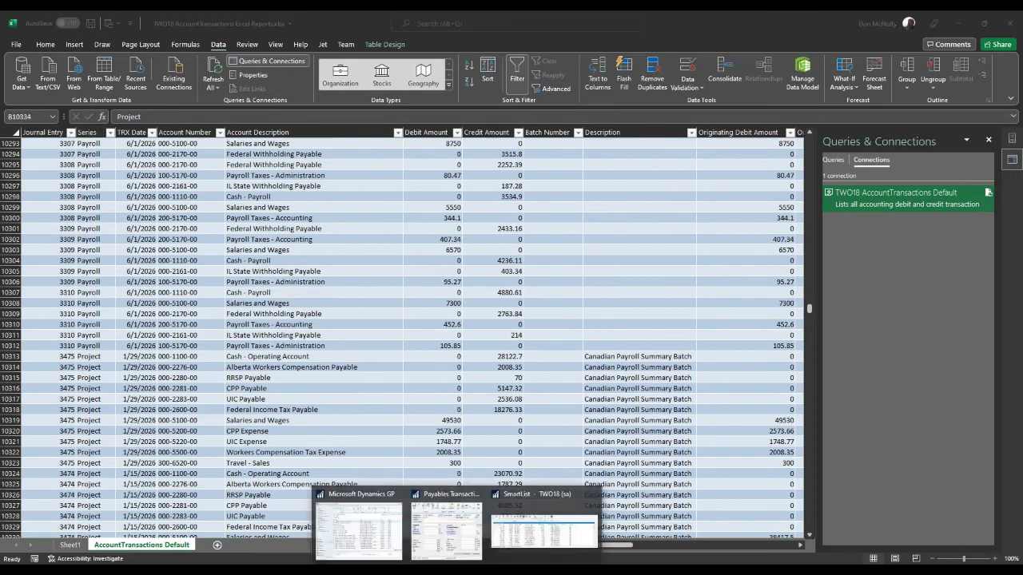
{"action": "left_click", "coordinate": [348, 533]}
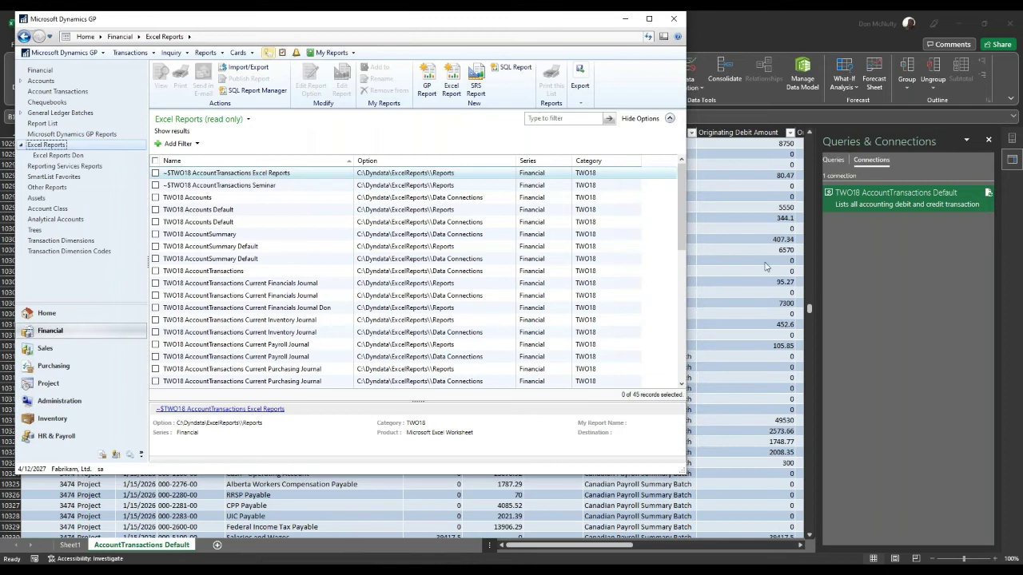
{"action": "scroll", "coordinate": [722, 380], "scroll_direction": "down", "scroll_amount": 6}
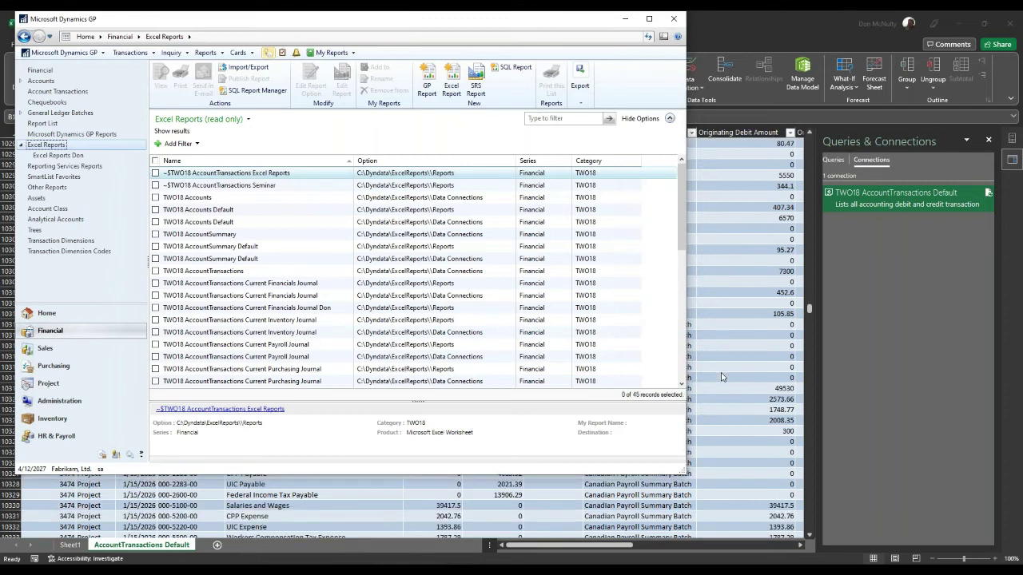
{"action": "scroll", "coordinate": [721, 380], "scroll_direction": "up", "scroll_amount": 6}
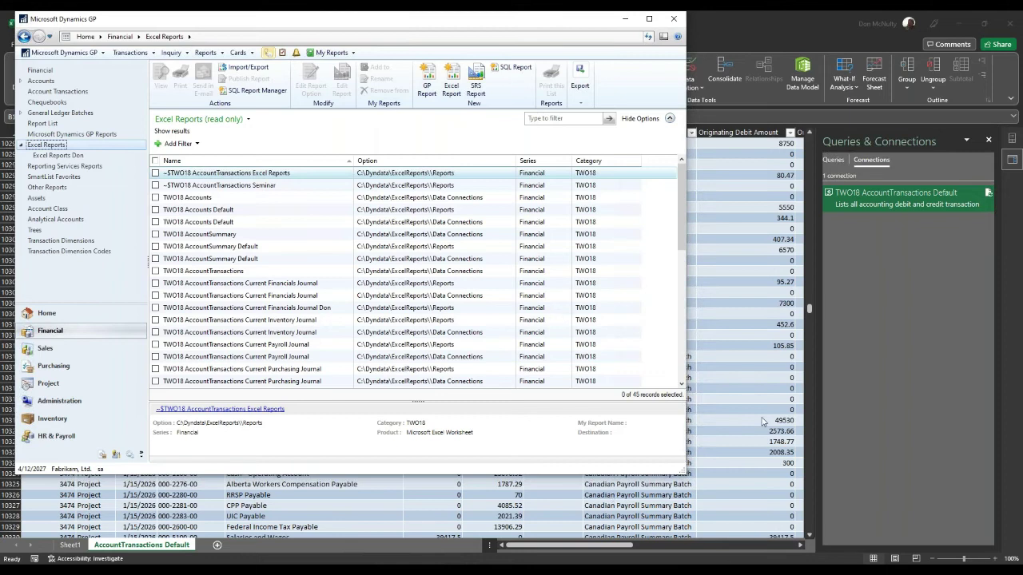
Step: Return to the Excel workbook and rename the pivot table sheet Sheet1 as "Acct llokup"
{"action": "left_click", "coordinate": [70, 562]}
{"action": "left_click", "coordinate": [70, 545]}
{"action": "right_click", "coordinate": [71, 545]}
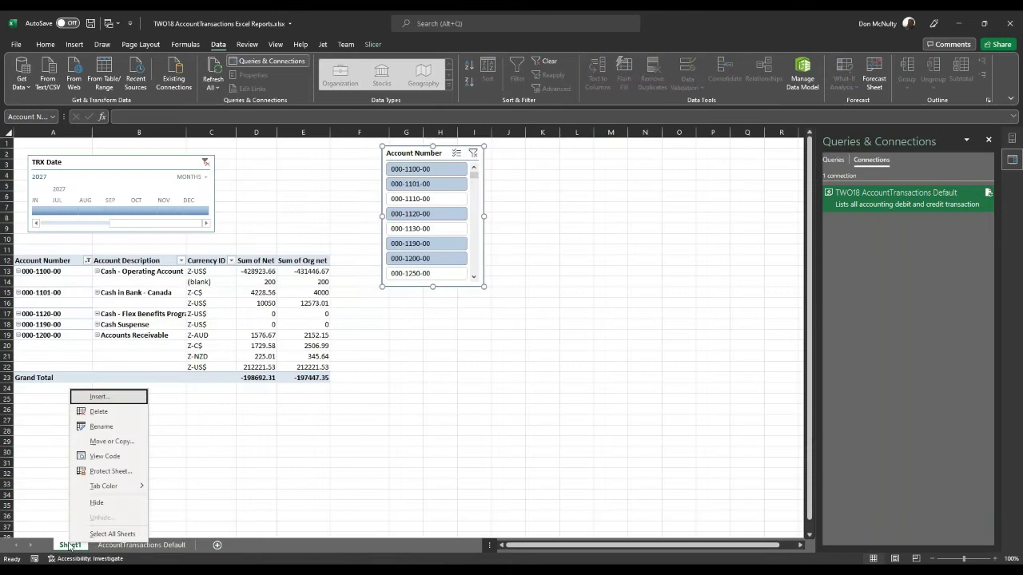
{"action": "left_click", "coordinate": [99, 426]}
{"action": "type", "text": "Acct"}
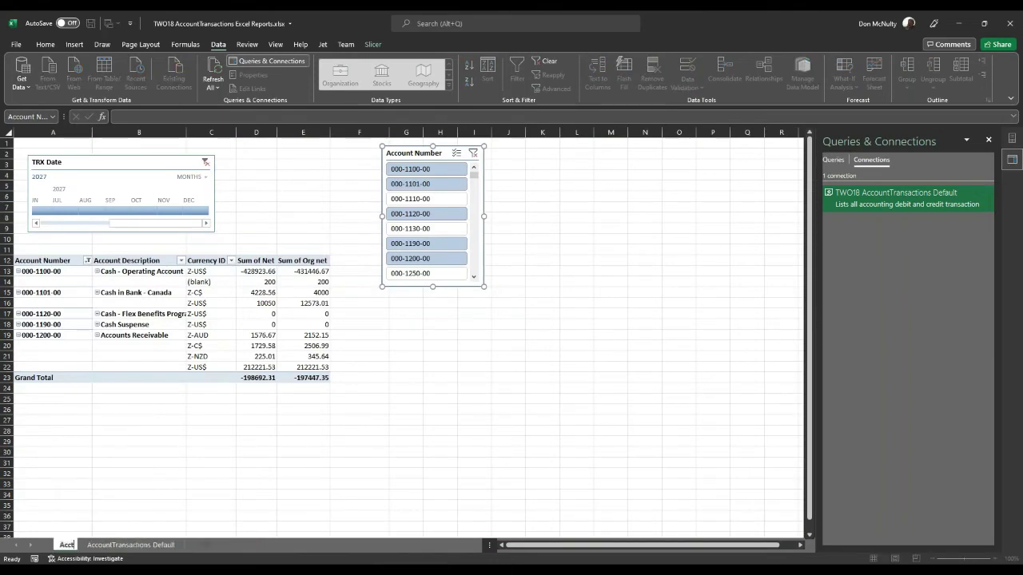
{"action": "type", "text": " llokup"}
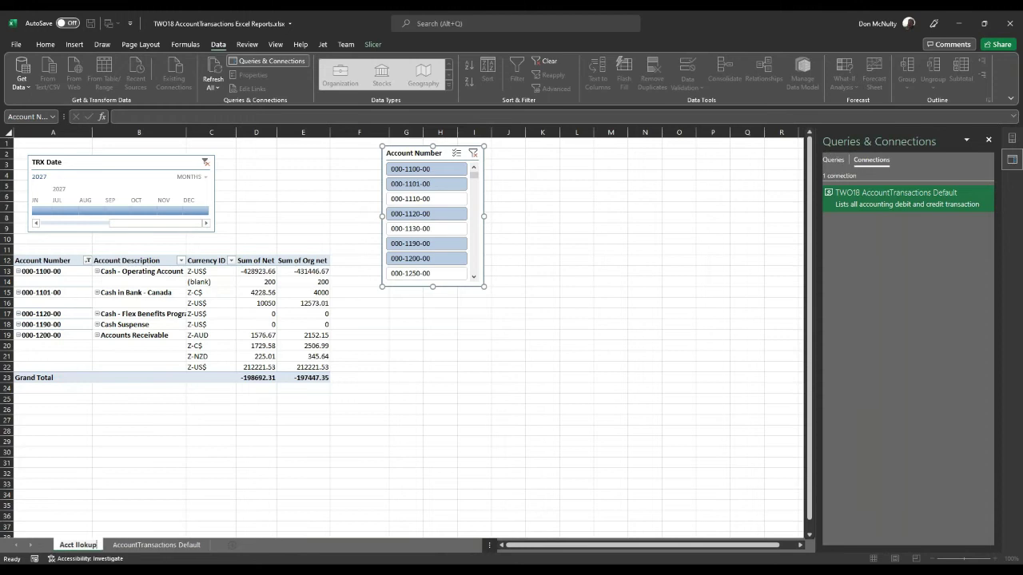
{"action": "key", "text": "Return"}
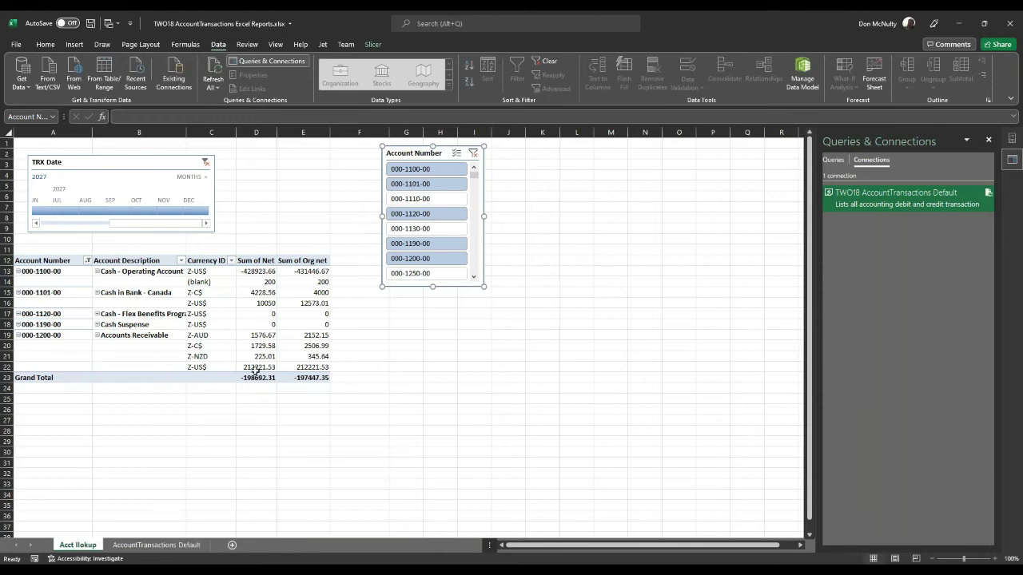
Step: Refresh the pivot table on the Acct llokup sheet
{"action": "left_click", "coordinate": [132, 325]}
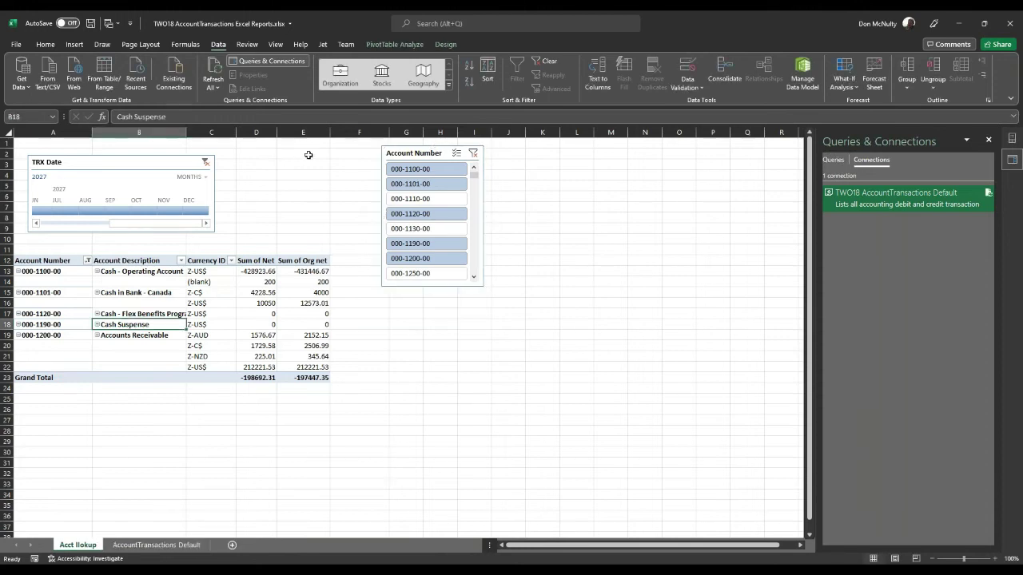
{"action": "left_click", "coordinate": [402, 43]}
{"action": "left_click", "coordinate": [417, 72]}
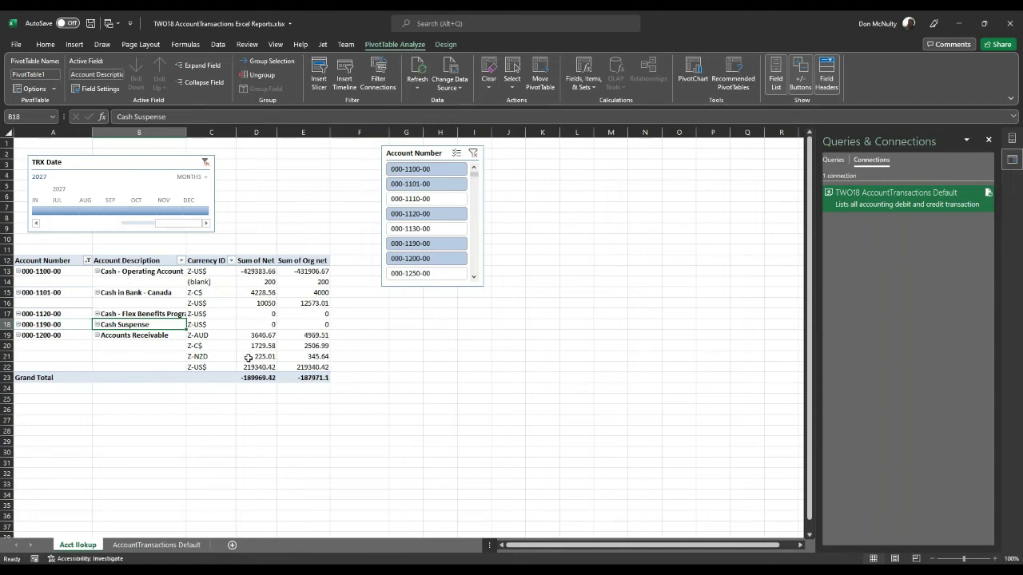
Step: Try July 2027, Q1 2026 and April 2026 on the TRX Date timeline, and finish with only March 2026 selected
{"action": "left_click", "coordinate": [58, 213]}
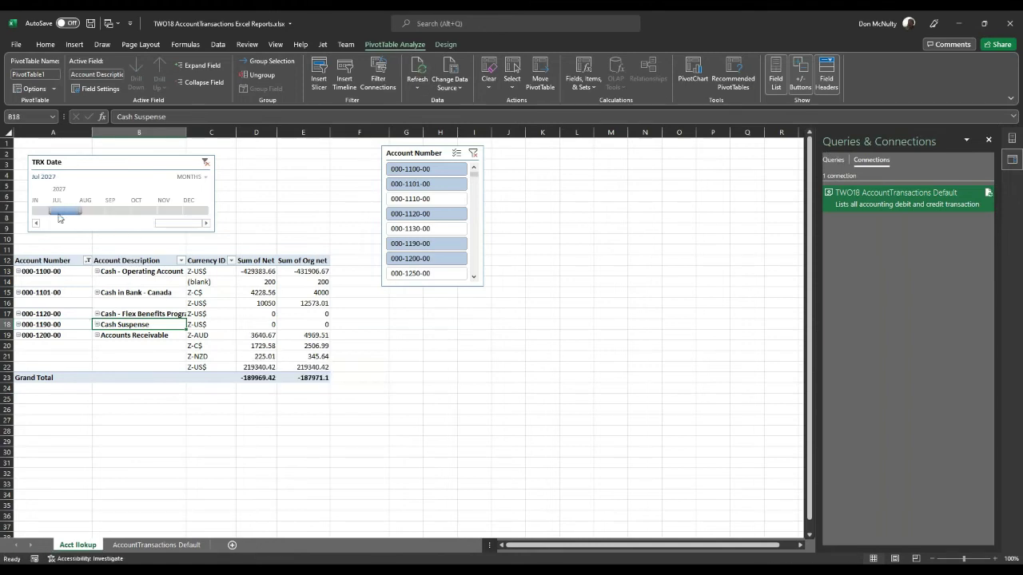
{"action": "left_click_drag", "start_coordinate": [182, 228], "coordinate": [44, 229]}
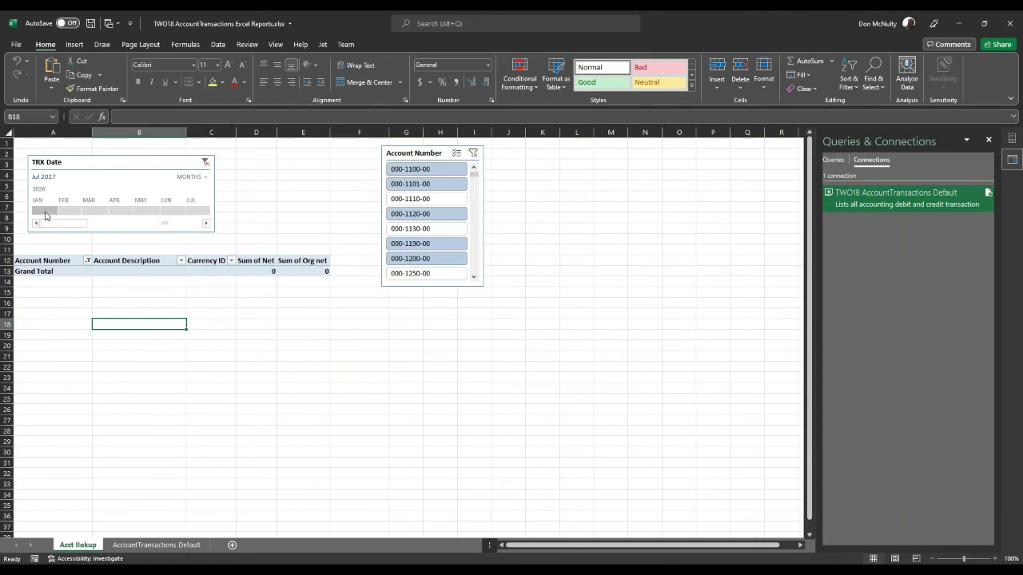
{"action": "left_click", "coordinate": [45, 215]}
{"action": "left_click_drag", "start_coordinate": [57, 212], "coordinate": [112, 224]}
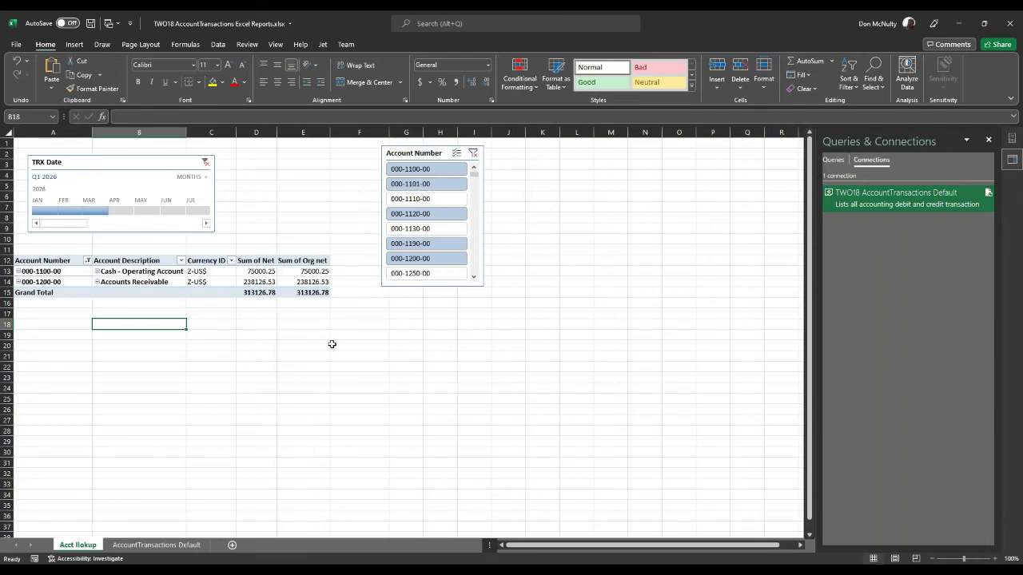
{"action": "left_click", "coordinate": [120, 212]}
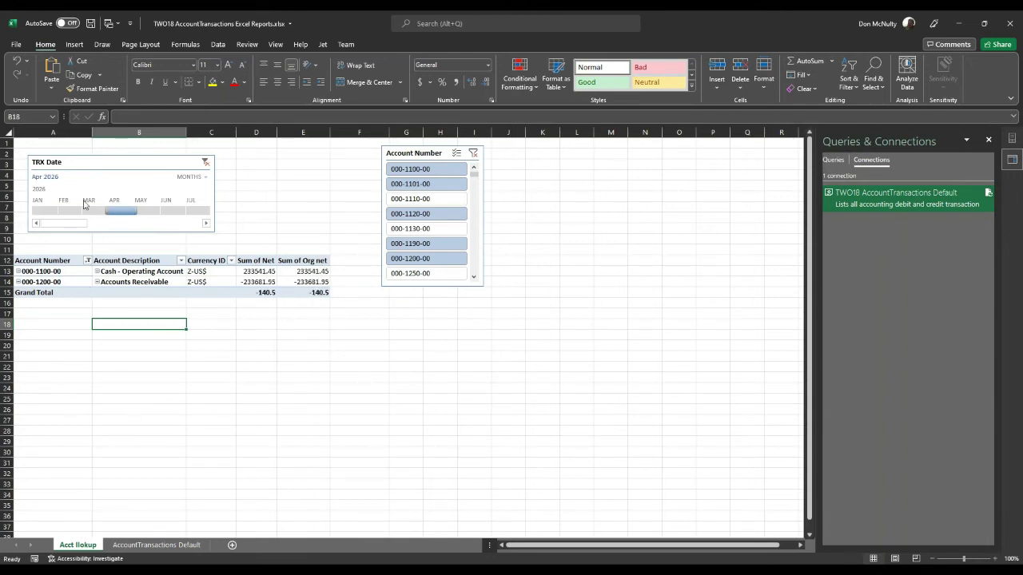
{"action": "left_click", "coordinate": [88, 212]}
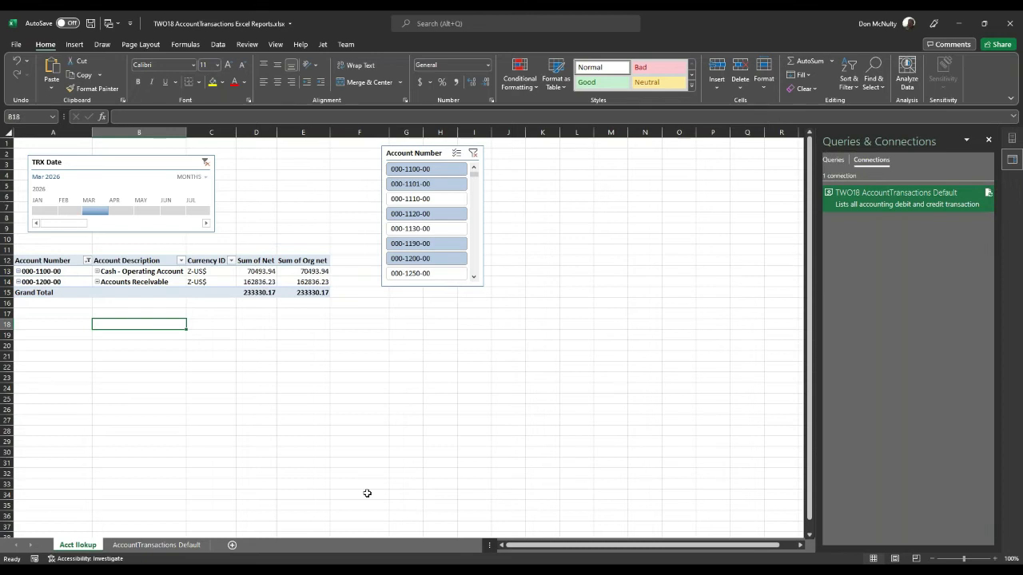
Step: Filter the AccountTransactions Default table to show only account number 000-1100-00
{"action": "left_click", "coordinate": [155, 546]}
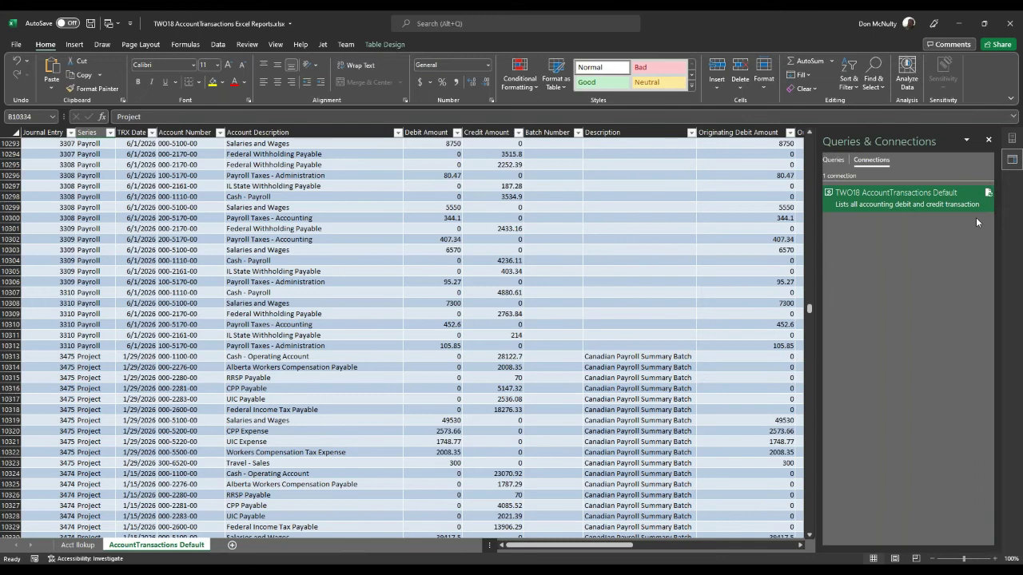
{"action": "left_click", "coordinate": [219, 132]}
{"action": "left_click", "coordinate": [114, 259]}
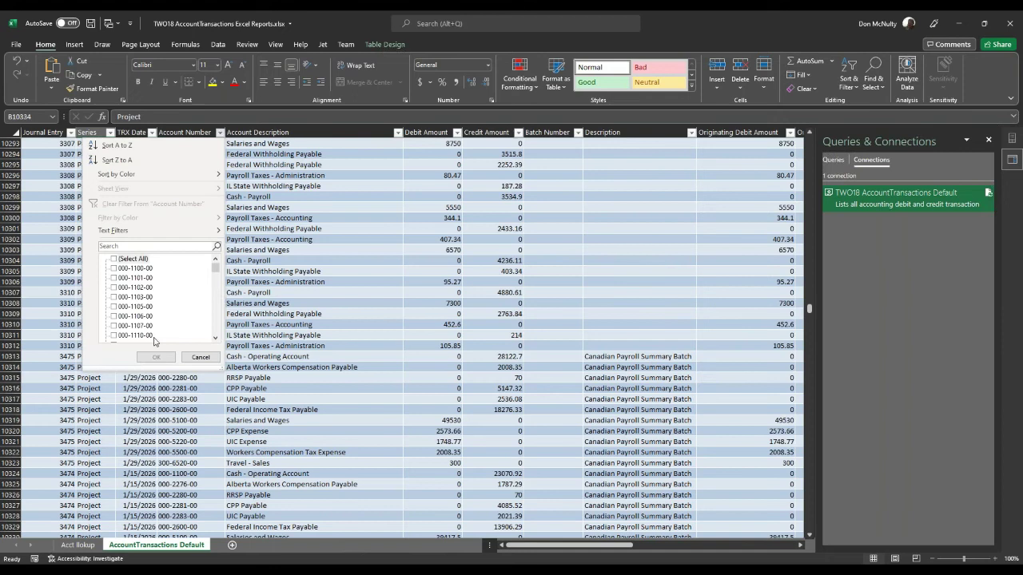
{"action": "left_click", "coordinate": [113, 268]}
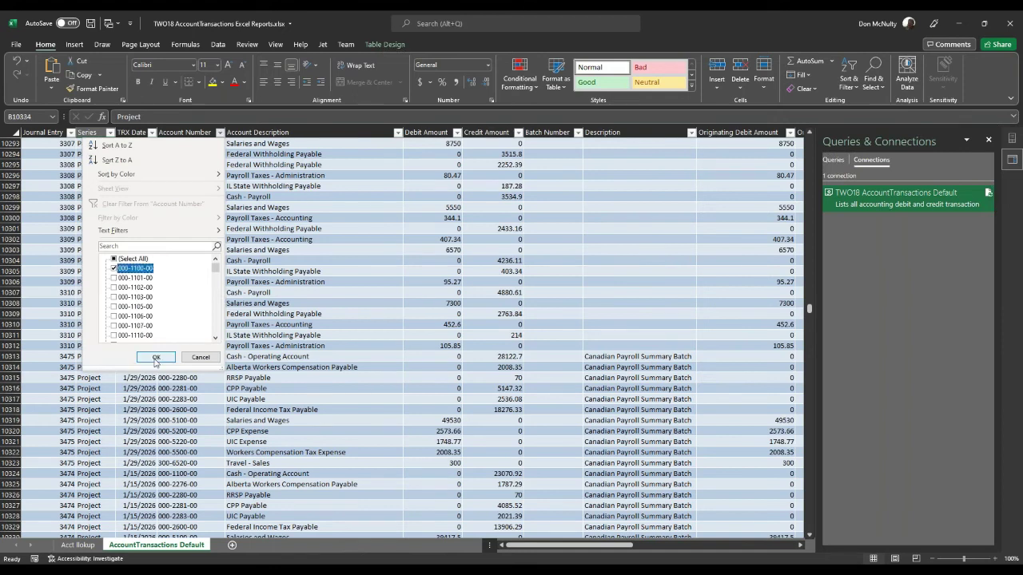
{"action": "left_click", "coordinate": [155, 358]}
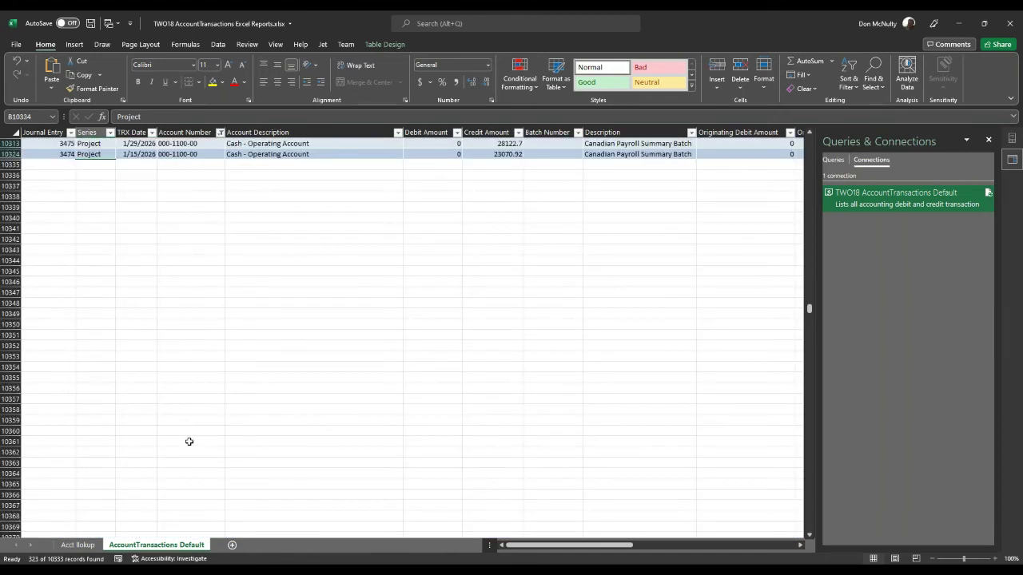
Step: Check the years offered by the TRX Date filter and select all account numbers again in the Account Number filter
{"action": "left_click", "coordinate": [111, 133]}
{"action": "left_click", "coordinate": [152, 133]}
{"action": "left_click", "coordinate": [152, 132]}
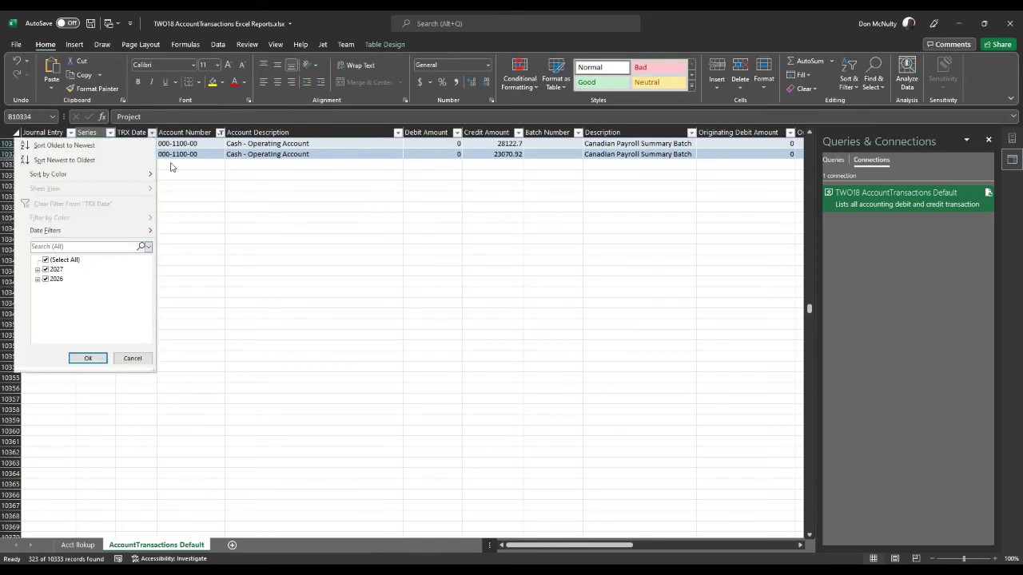
{"action": "left_click", "coordinate": [223, 135]}
{"action": "left_click", "coordinate": [219, 133]}
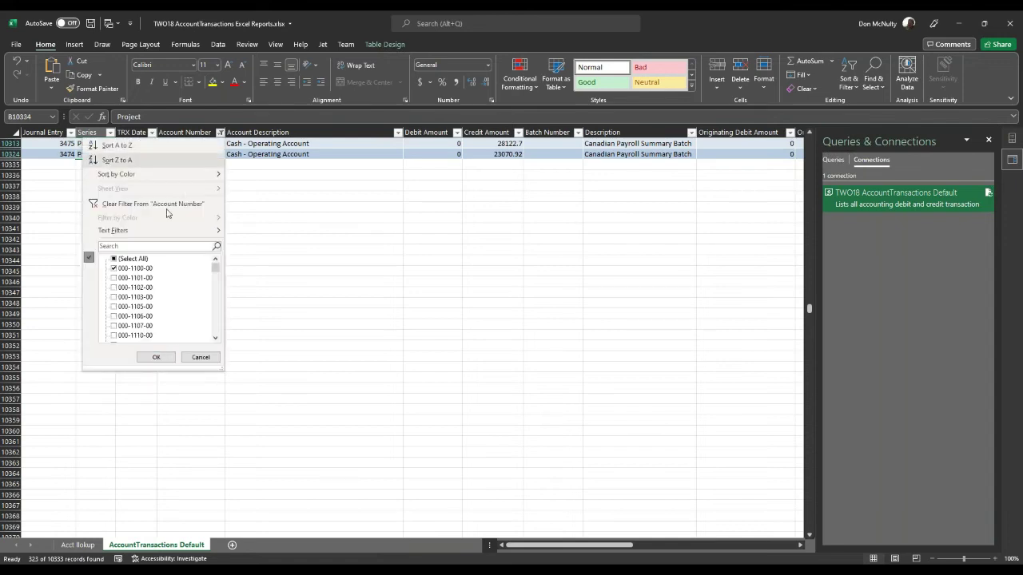
{"action": "left_click", "coordinate": [114, 260]}
{"action": "left_click", "coordinate": [156, 357]}
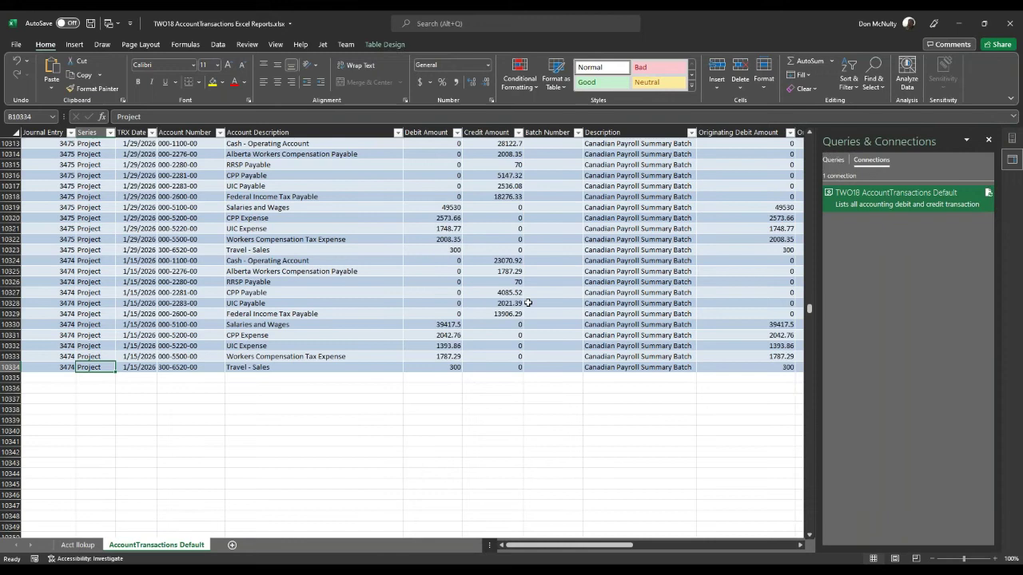
Step: Switch to the SmartList window and open the Transactions Excel Reports list under GL Transactions
{"action": "scroll", "coordinate": [441, 282], "scroll_direction": "up", "scroll_amount": 10}
{"action": "scroll", "coordinate": [441, 282], "scroll_direction": "up", "scroll_amount": 20}
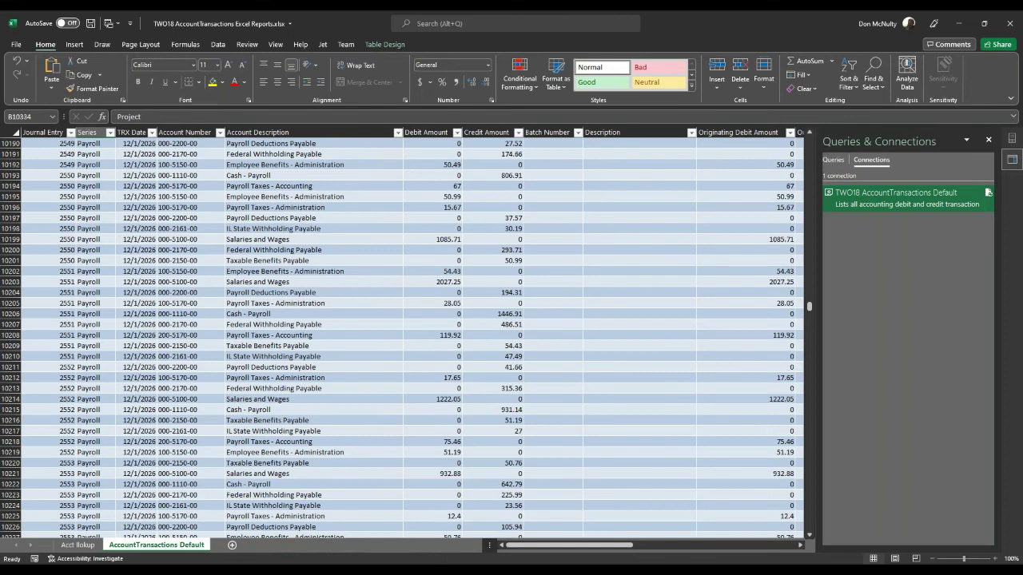
{"action": "mouse_move", "coordinate": [464, 571]}
{"action": "left_click", "coordinate": [537, 537]}
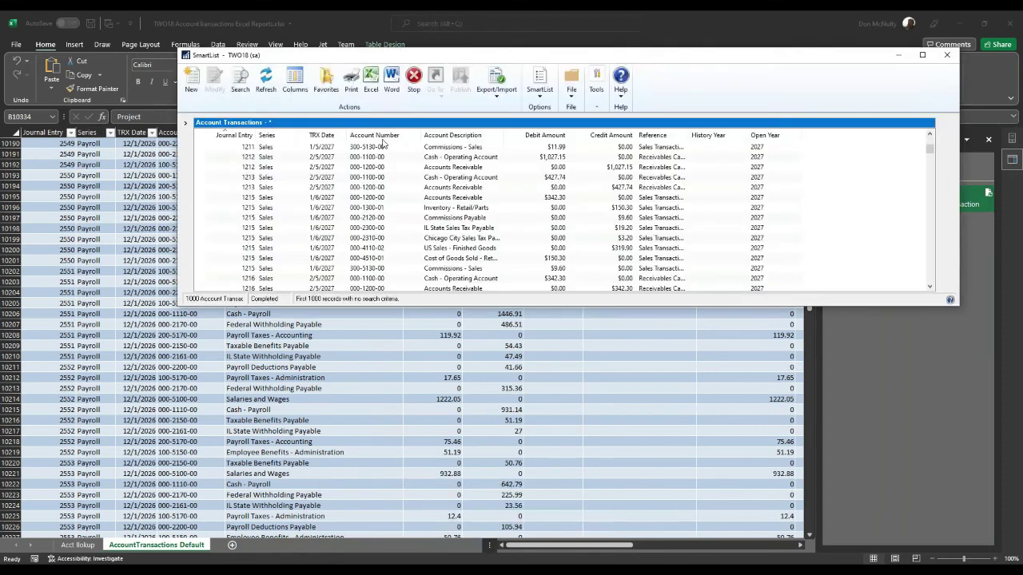
{"action": "left_click", "coordinate": [185, 123]}
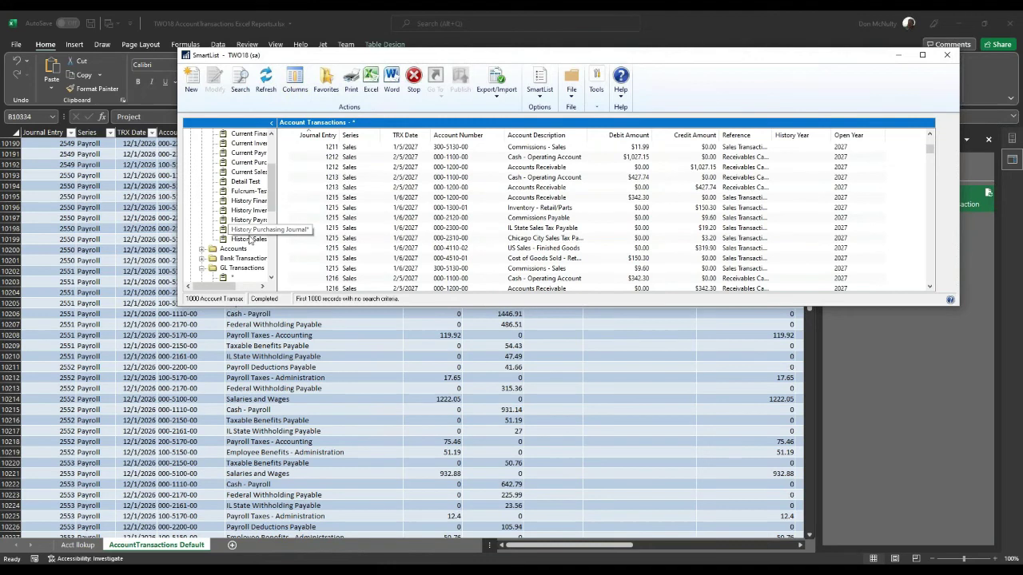
{"action": "scroll", "coordinate": [276, 211], "scroll_direction": "down", "scroll_amount": 3}
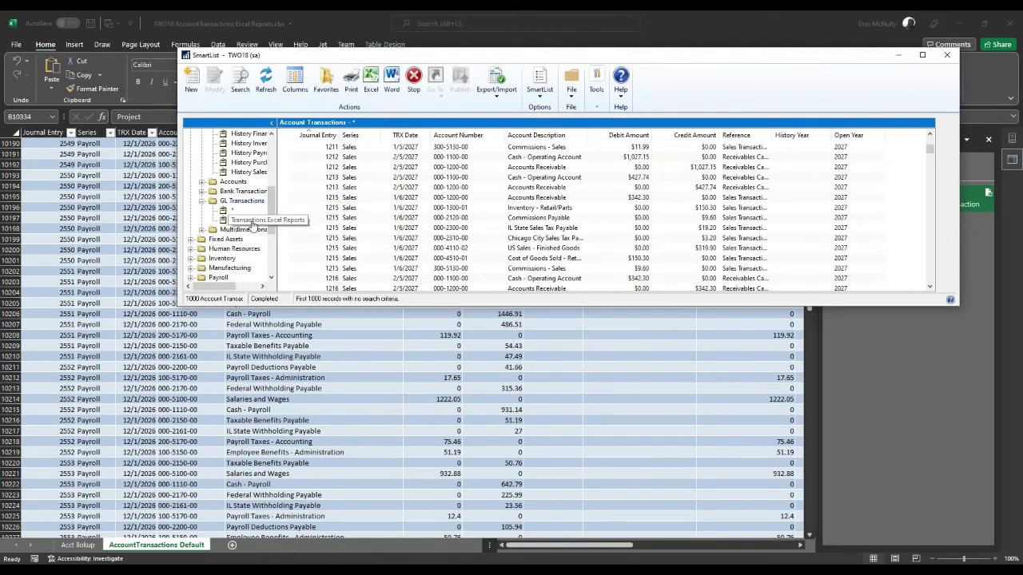
{"action": "left_click", "coordinate": [252, 224]}
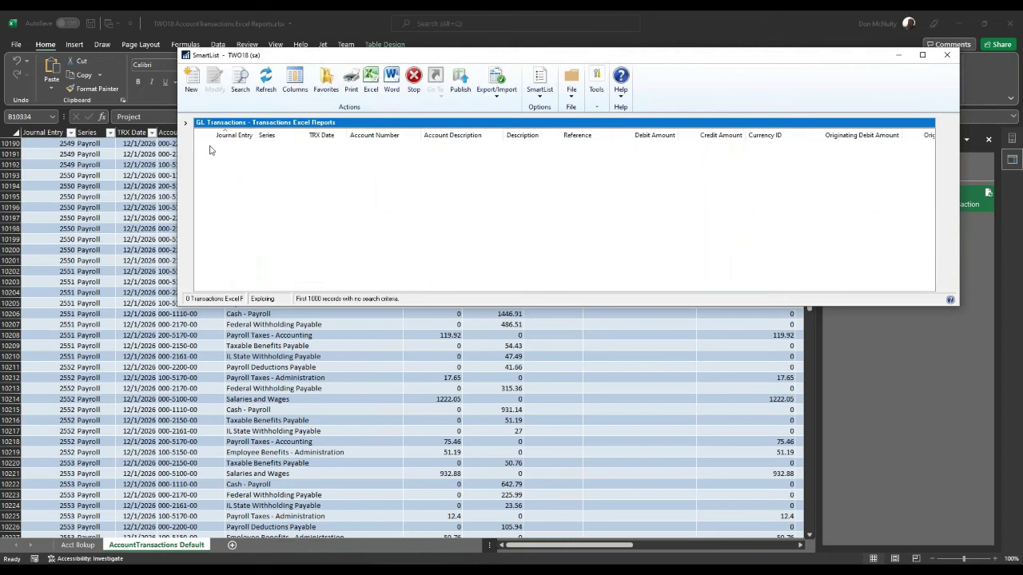
Step: Open the GL Transactions list for modification in SmartList Designer and execute its query to preview the results
{"action": "left_click", "coordinate": [184, 124]}
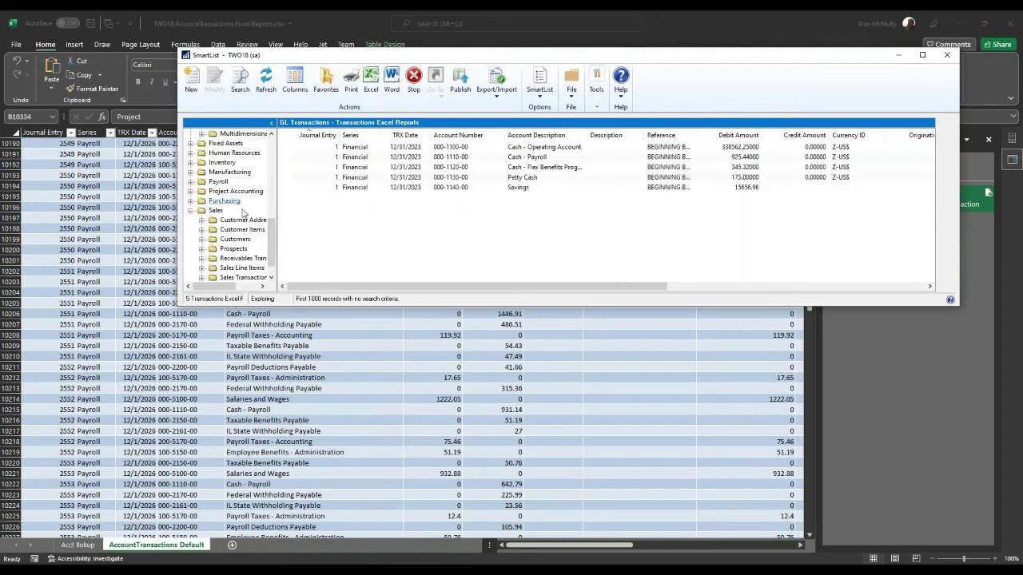
{"action": "left_click_drag", "start_coordinate": [275, 236], "coordinate": [272, 209]}
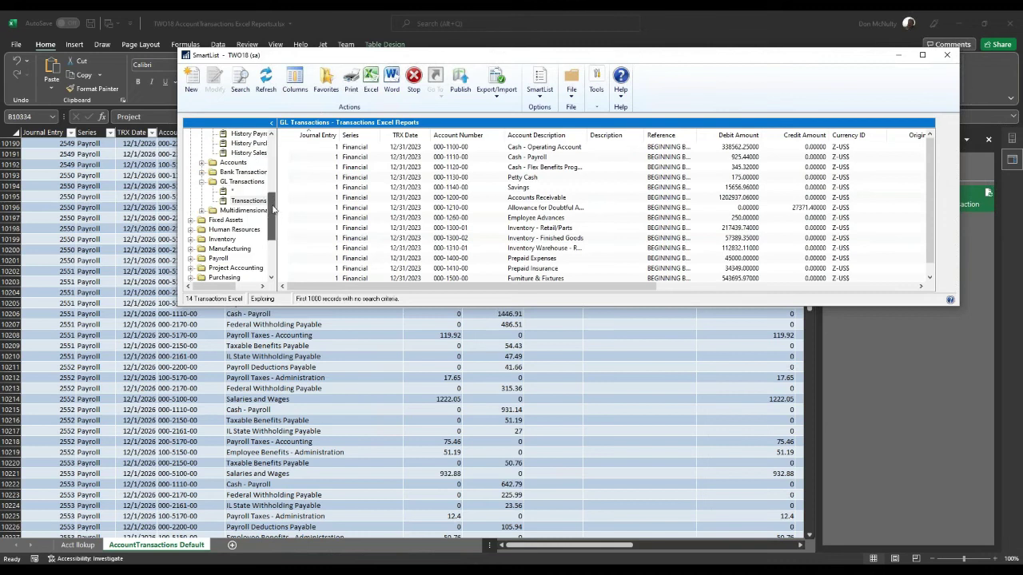
{"action": "left_click", "coordinate": [242, 183]}
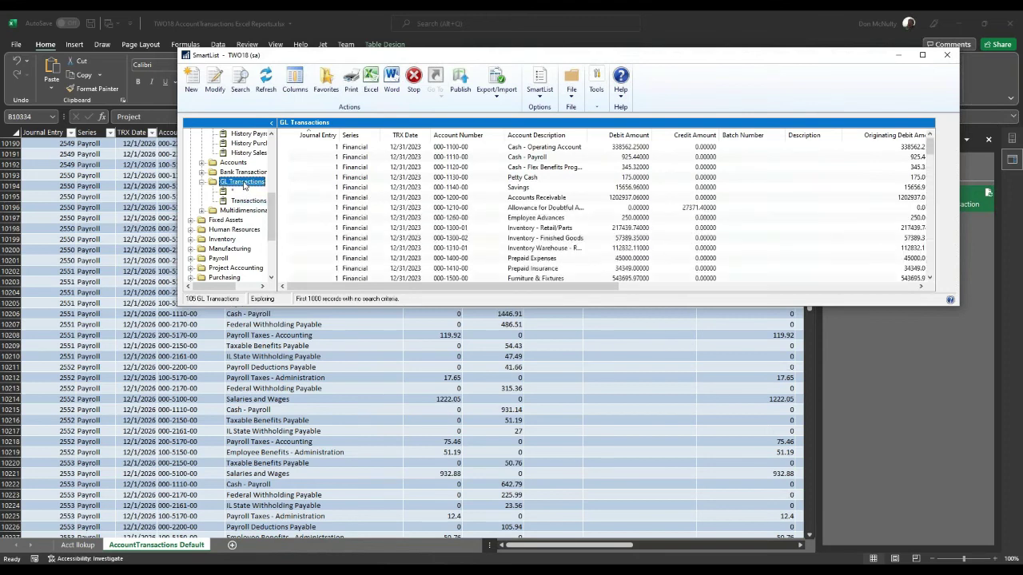
{"action": "left_click", "coordinate": [215, 80]}
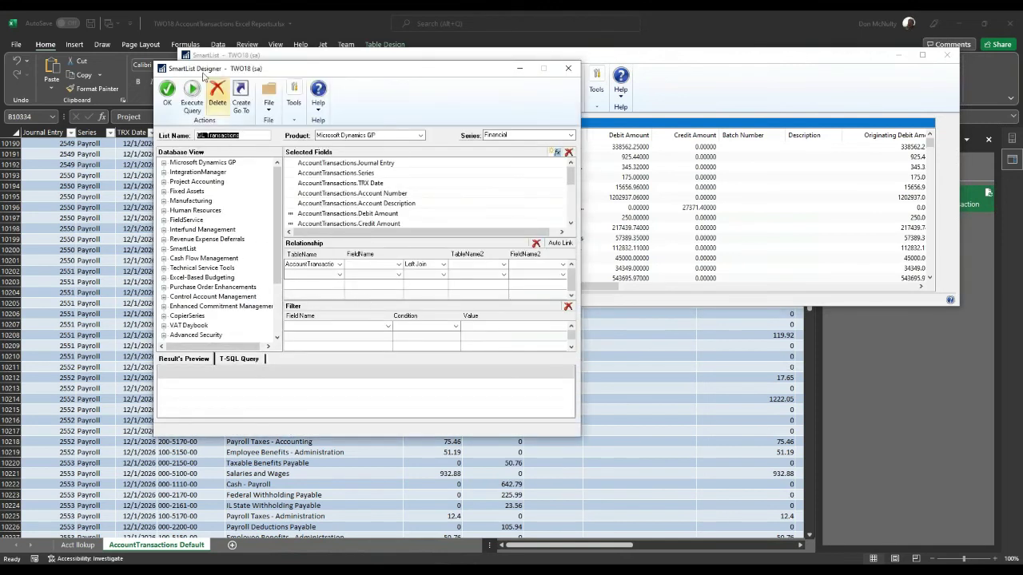
{"action": "left_click", "coordinate": [192, 92]}
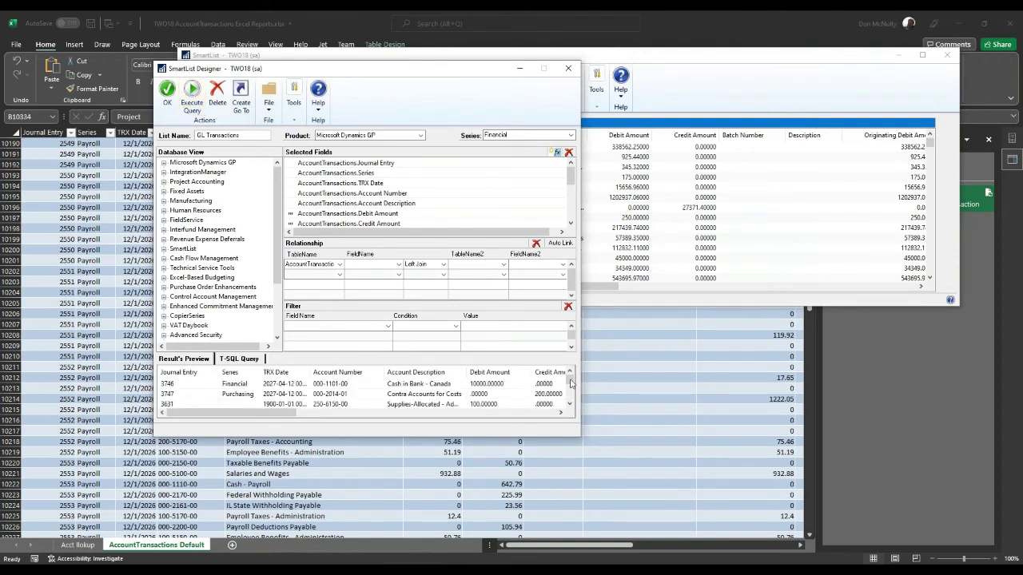
Step: Copy the entire T-SQL query of the GL Transactions list and switch to the TWO18 AccountTransactions Seminar workbook in Excel
{"action": "left_click", "coordinate": [239, 359]}
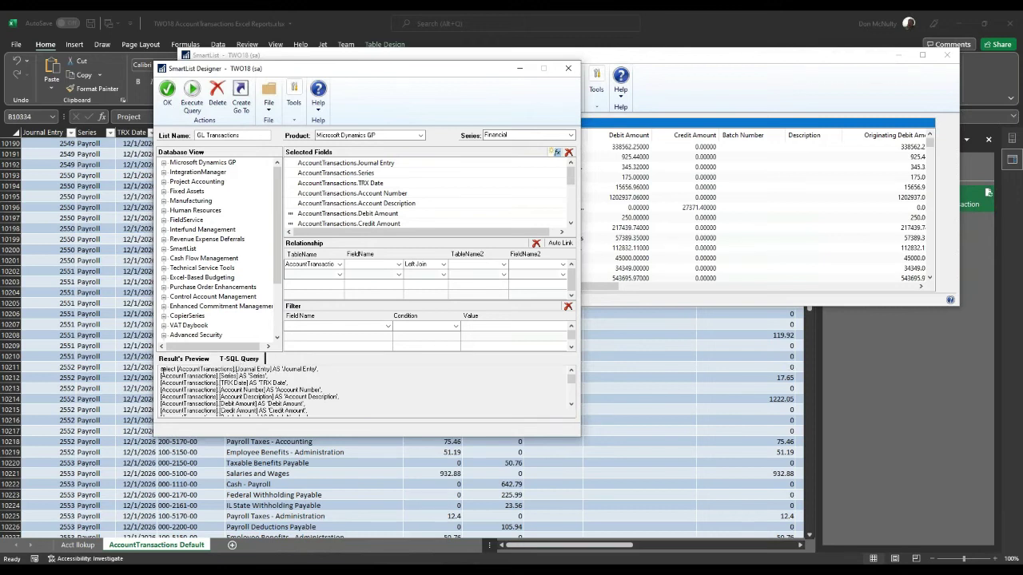
{"action": "left_click_drag", "start_coordinate": [160, 369], "coordinate": [434, 411]}
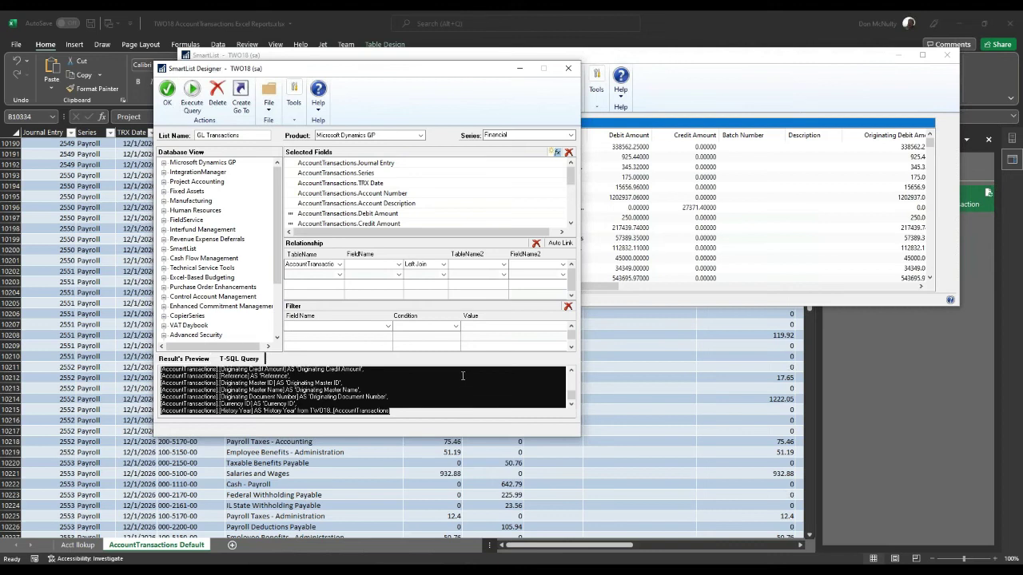
{"action": "left_click", "coordinate": [883, 430]}
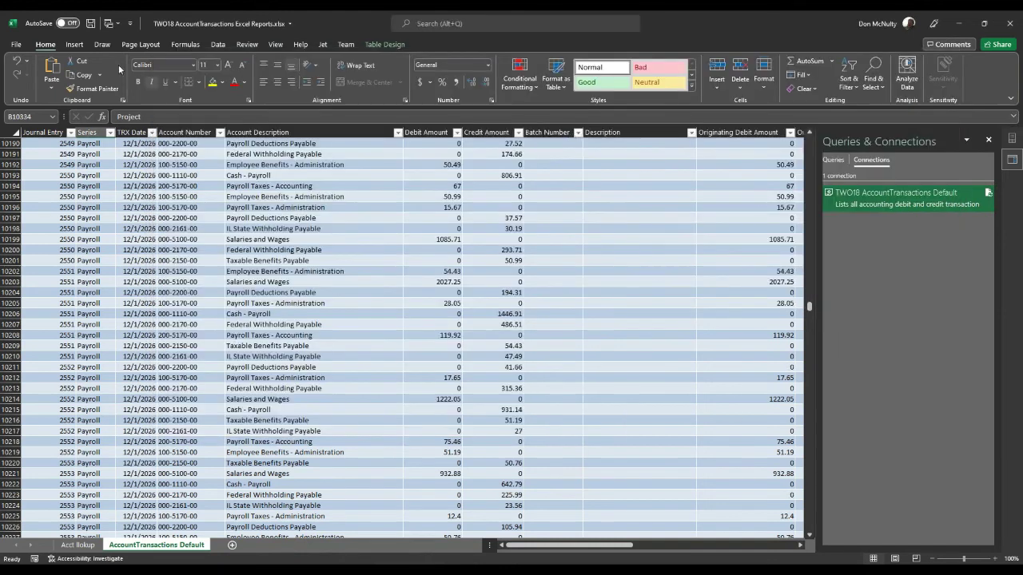
{"action": "left_click", "coordinate": [112, 23]}
{"action": "left_click", "coordinate": [145, 40]}
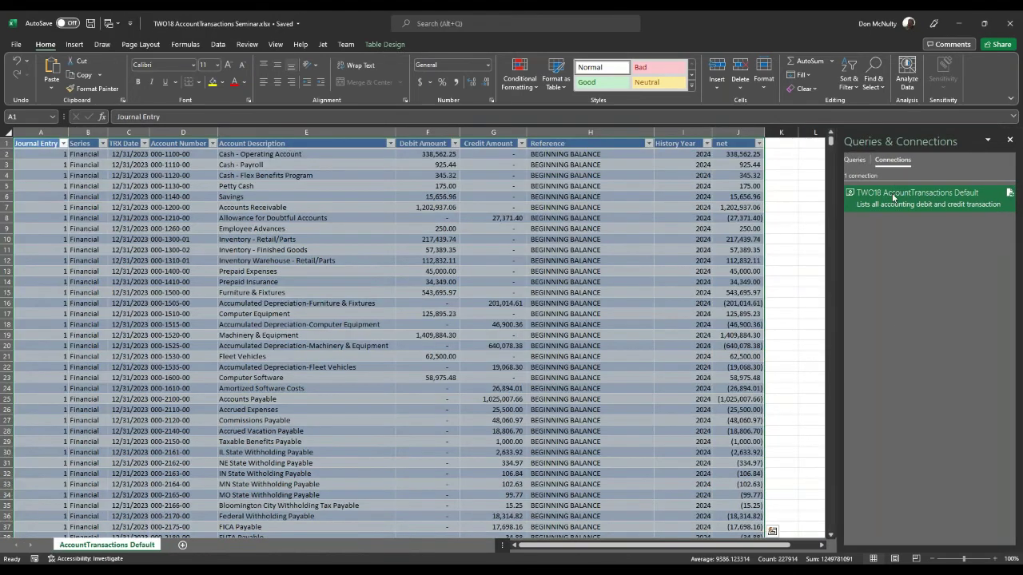
Step: Replace the SQL select statement in the TWO18 AccountTransactions Default connection's command text with the copied SmartList Designer query and apply it
{"action": "double_click", "coordinate": [894, 198]}
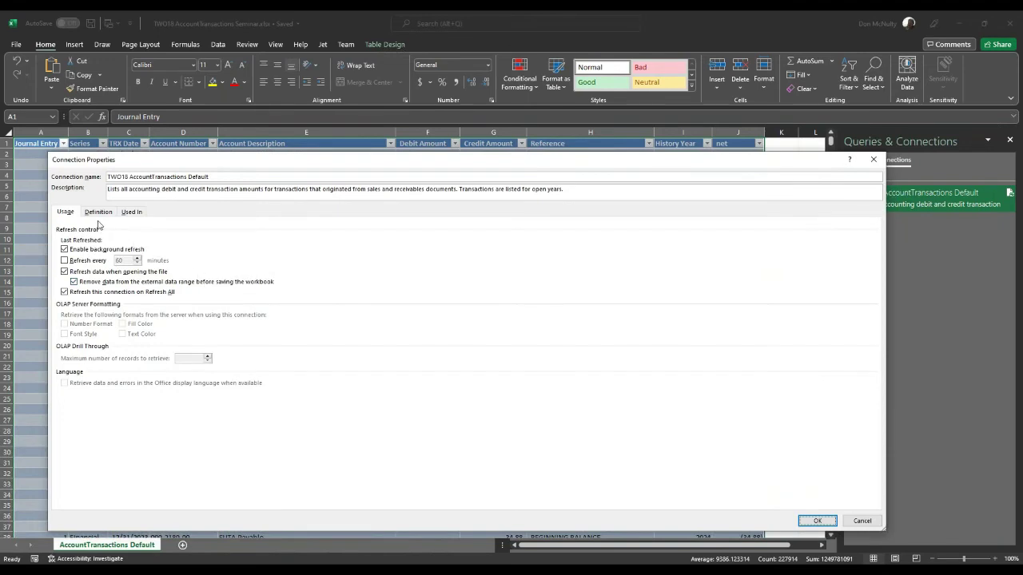
{"action": "left_click", "coordinate": [99, 212]}
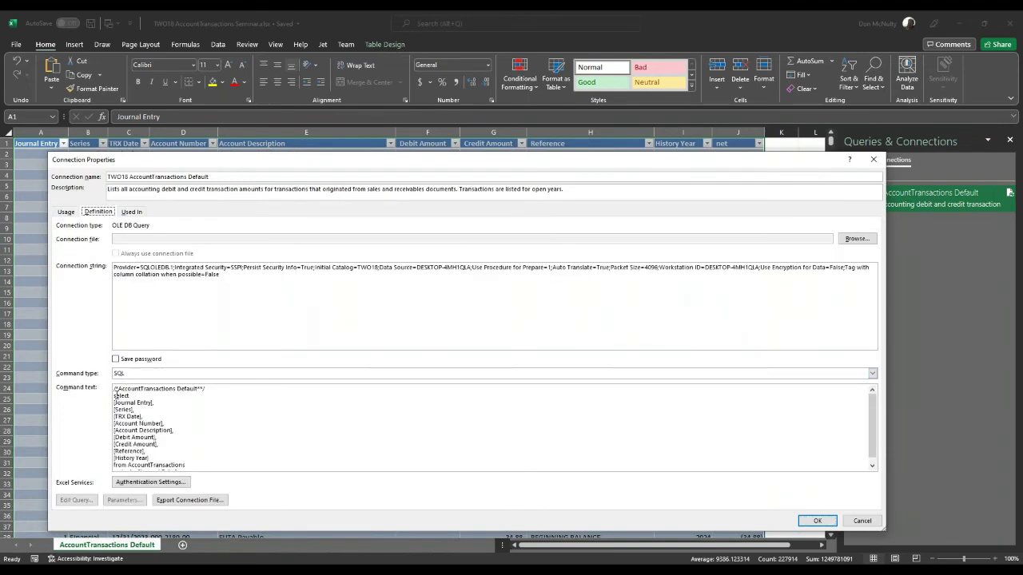
{"action": "left_click_drag", "start_coordinate": [114, 394], "coordinate": [237, 509]}
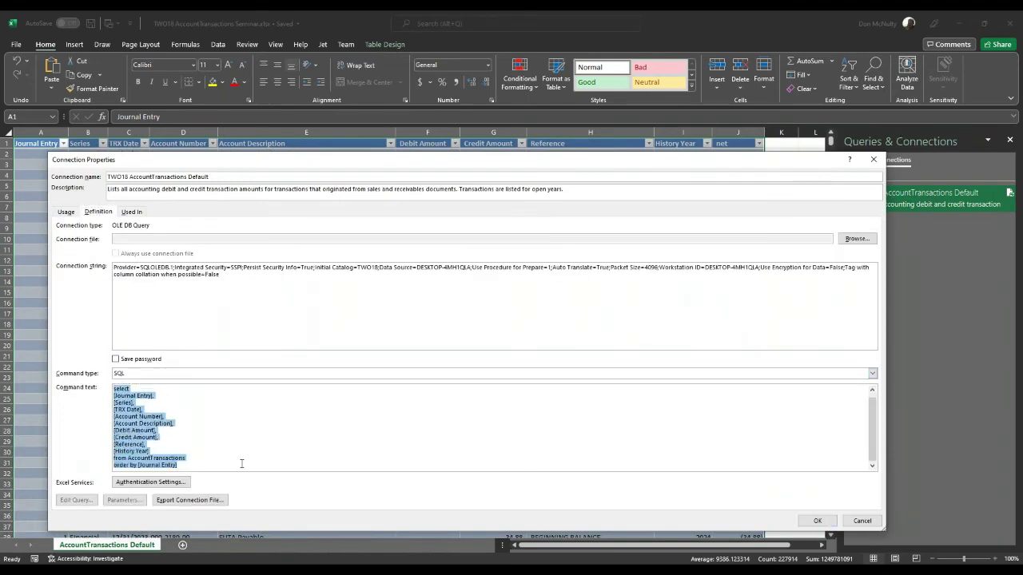
{"action": "key", "text": "ctrl+v"}
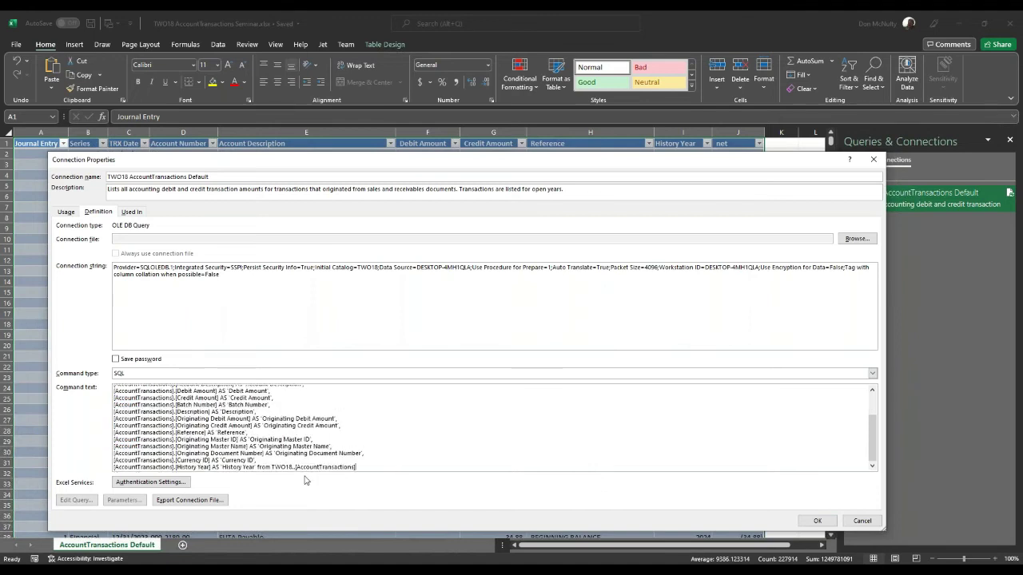
{"action": "left_click", "coordinate": [817, 521]}
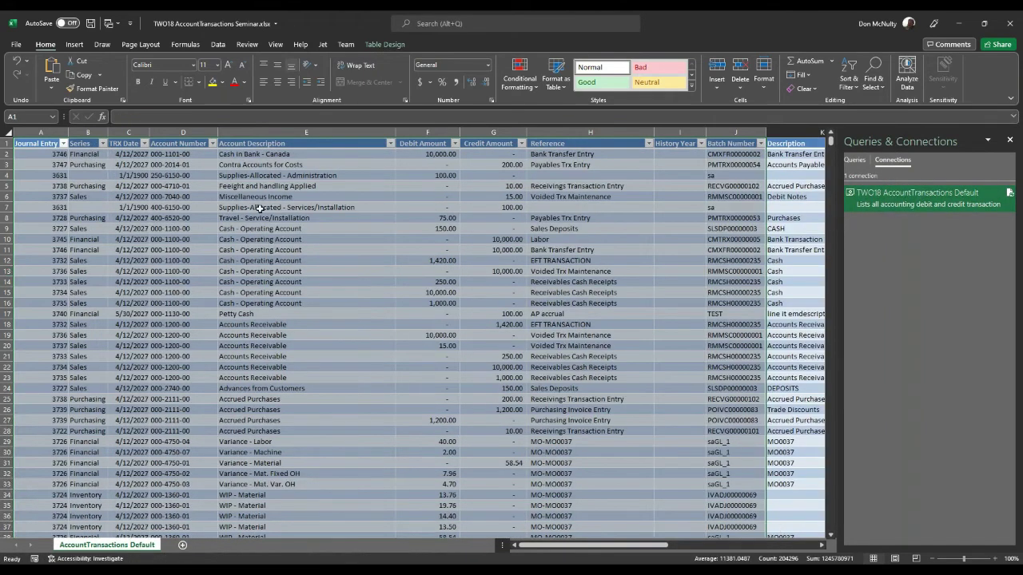
Step: Review the refreshed table's columns across to the net column, and close the Seminar workbook without saving it
{"action": "left_click_drag", "start_coordinate": [667, 548], "coordinate": [823, 550]}
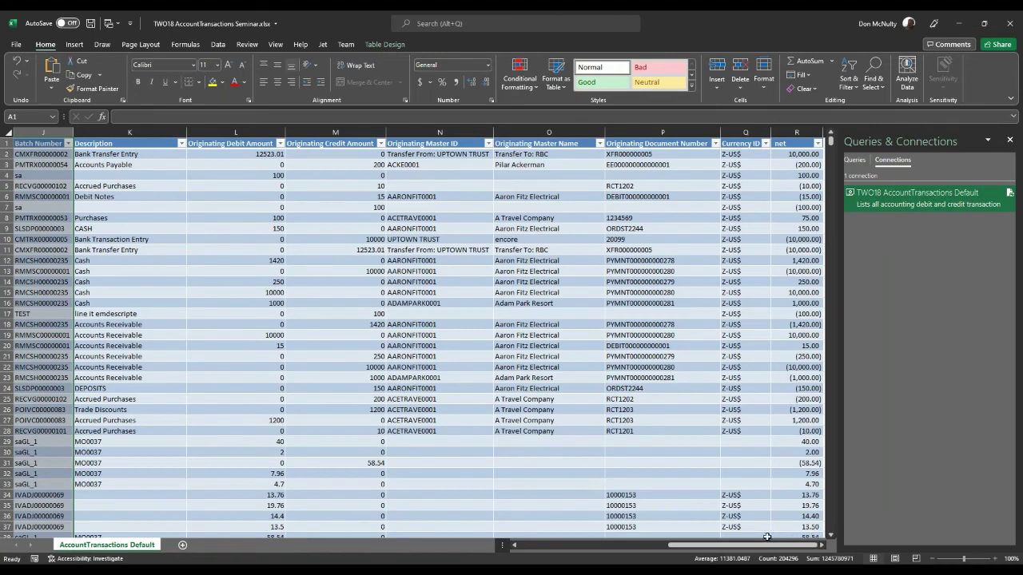
{"action": "scroll", "coordinate": [232, 431], "scroll_direction": "left", "scroll_amount": 5}
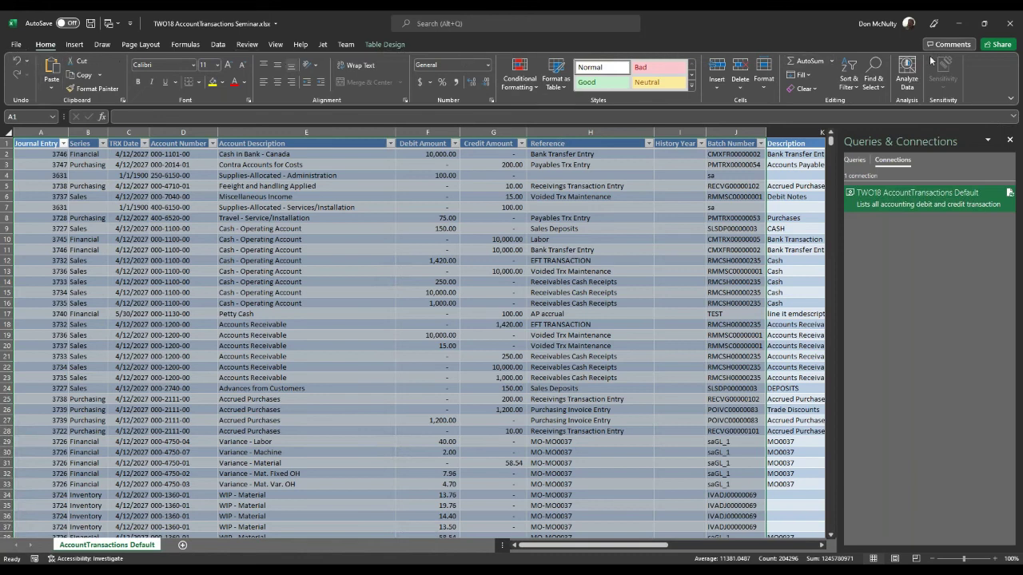
{"action": "left_click", "coordinate": [1009, 23]}
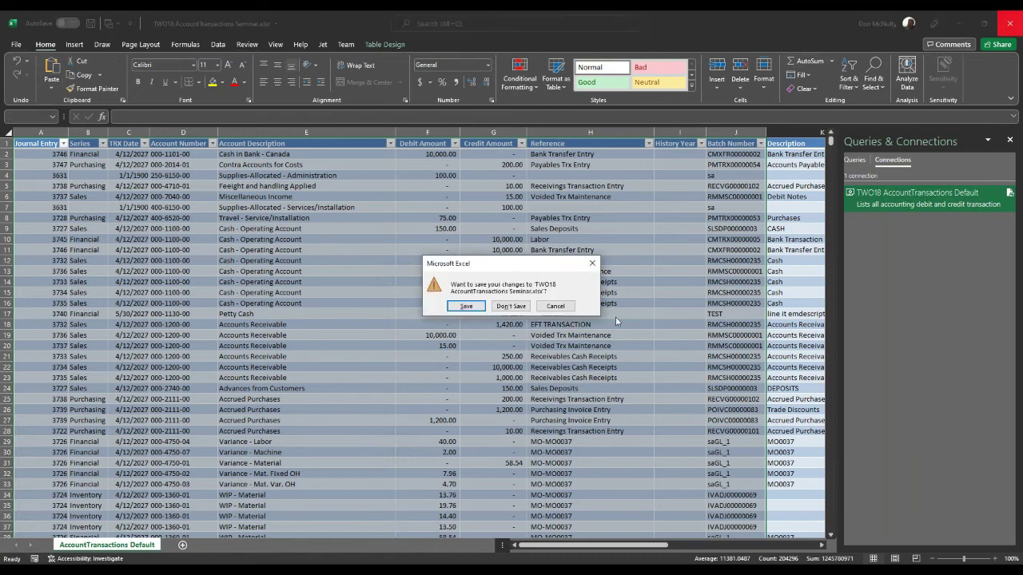
{"action": "left_click", "coordinate": [511, 306]}
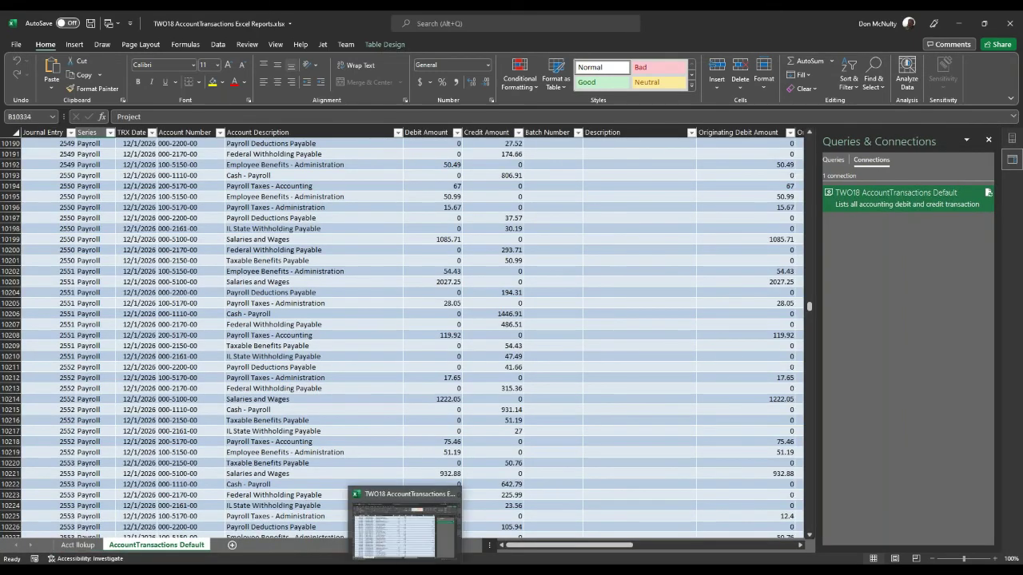
Step: Bring the Dynamics GP Excel Reports list forward and browse File Explorer to C:\Dyndata\ExcelReports\Reports\TWO18
{"action": "mouse_move", "coordinate": [457, 572]}
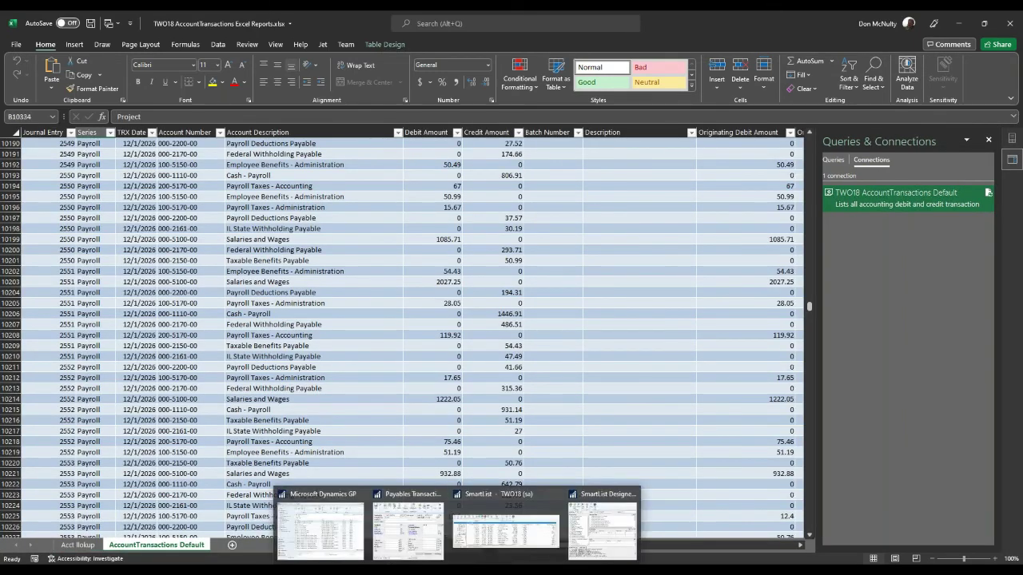
{"action": "left_click", "coordinate": [334, 531]}
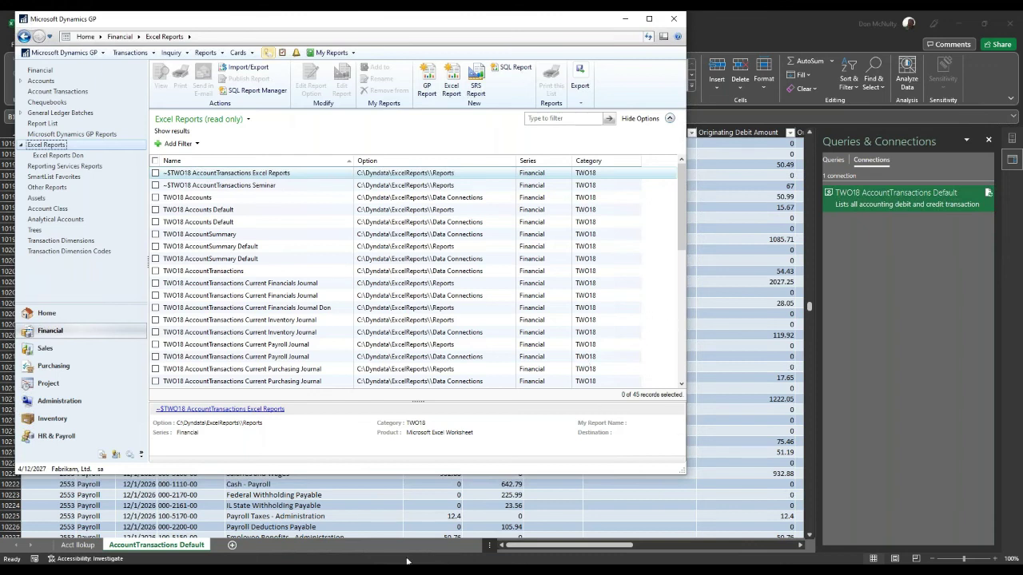
{"action": "left_click", "coordinate": [271, 566]}
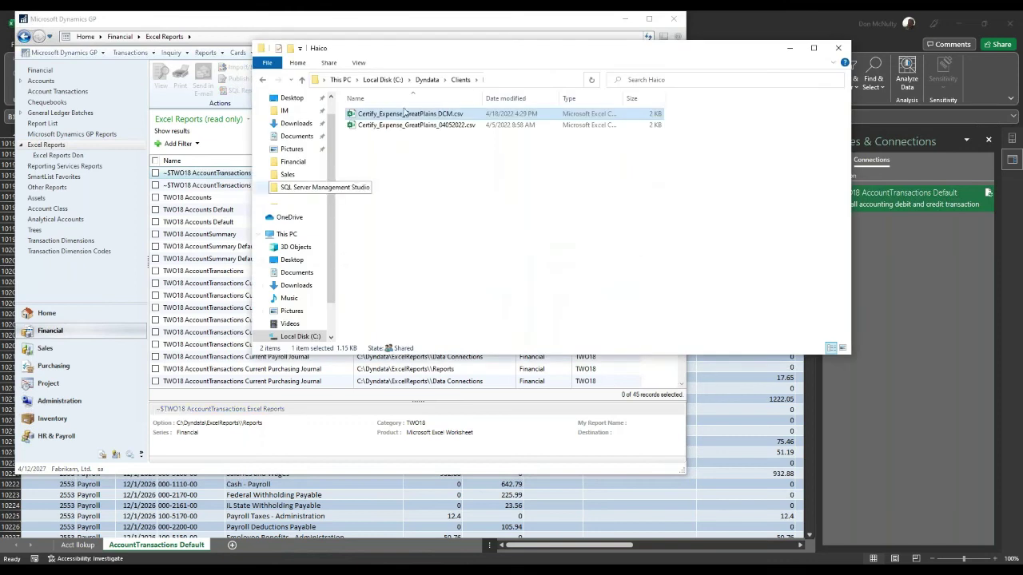
{"action": "left_click", "coordinate": [429, 81]}
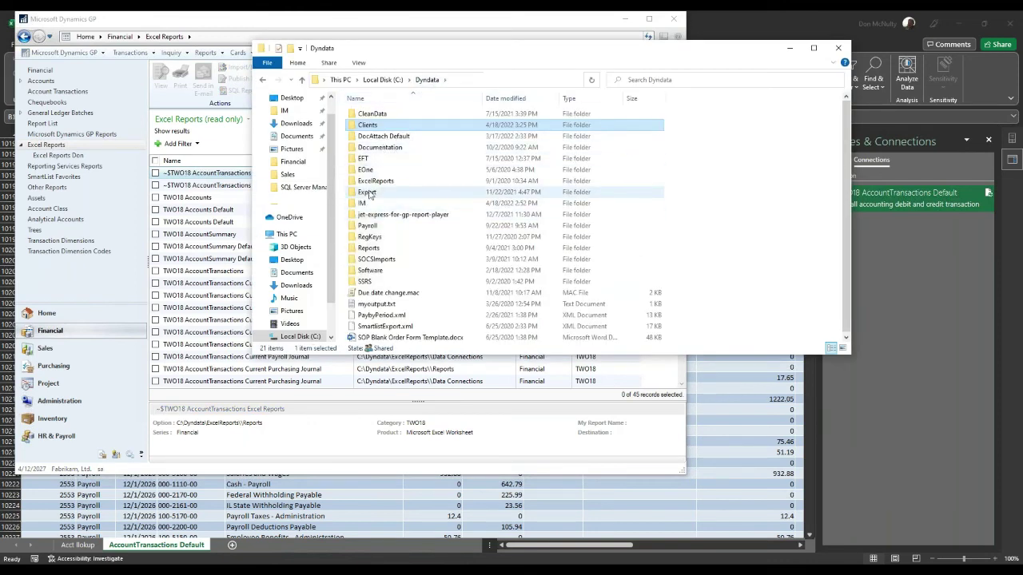
{"action": "double_click", "coordinate": [369, 183]}
{"action": "double_click", "coordinate": [369, 147]}
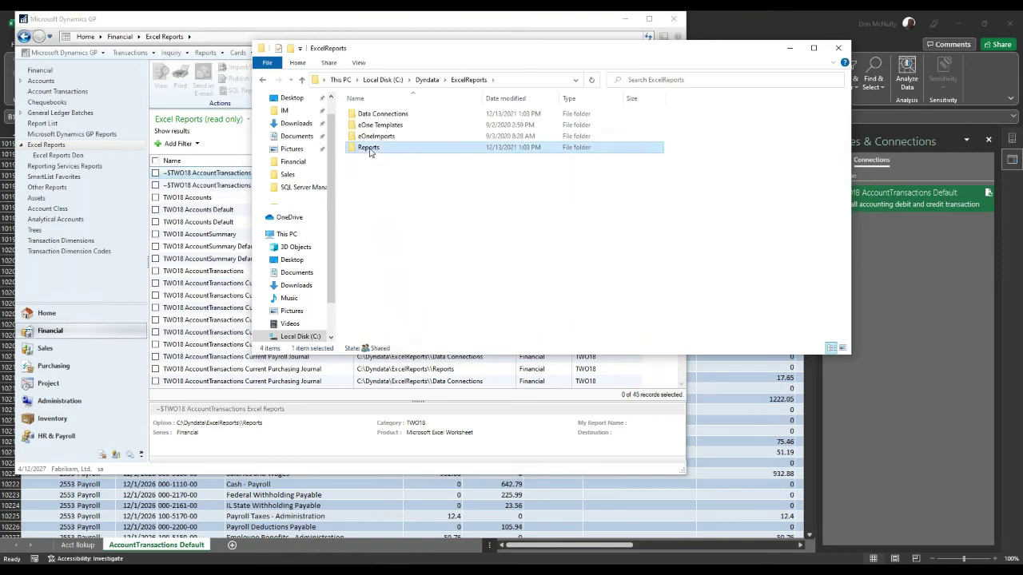
{"action": "double_click", "coordinate": [366, 148]}
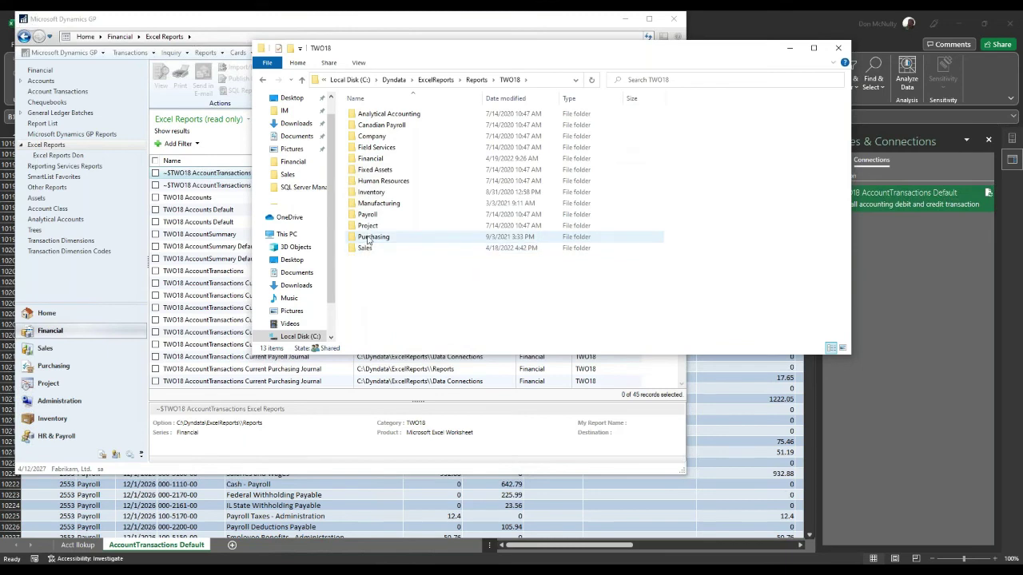
Step: Widen the Name column in the Sales folder to show the full file names and open TWO18 Customers Default.xlsx
{"action": "left_click", "coordinate": [361, 250]}
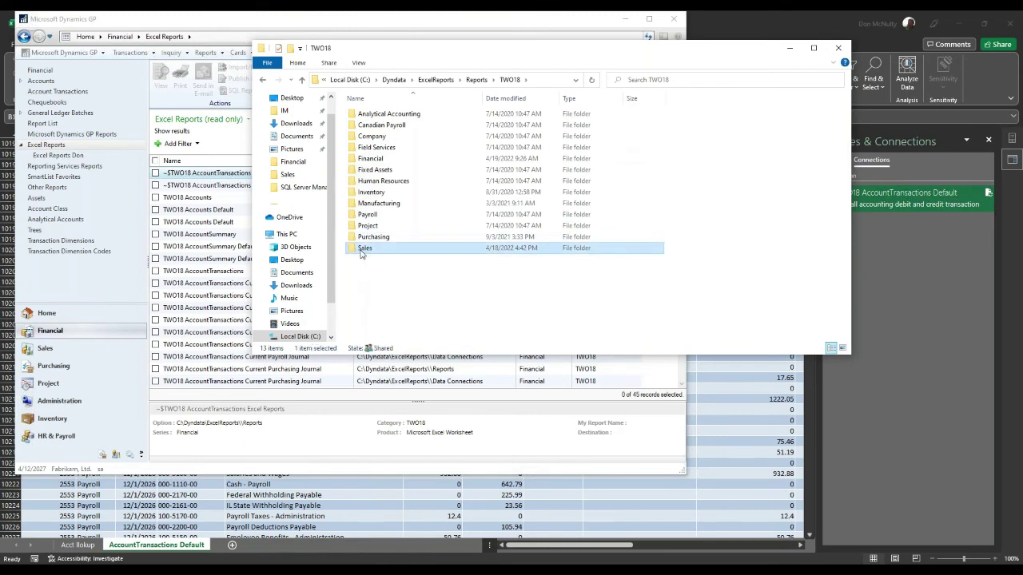
{"action": "double_click", "coordinate": [361, 251]}
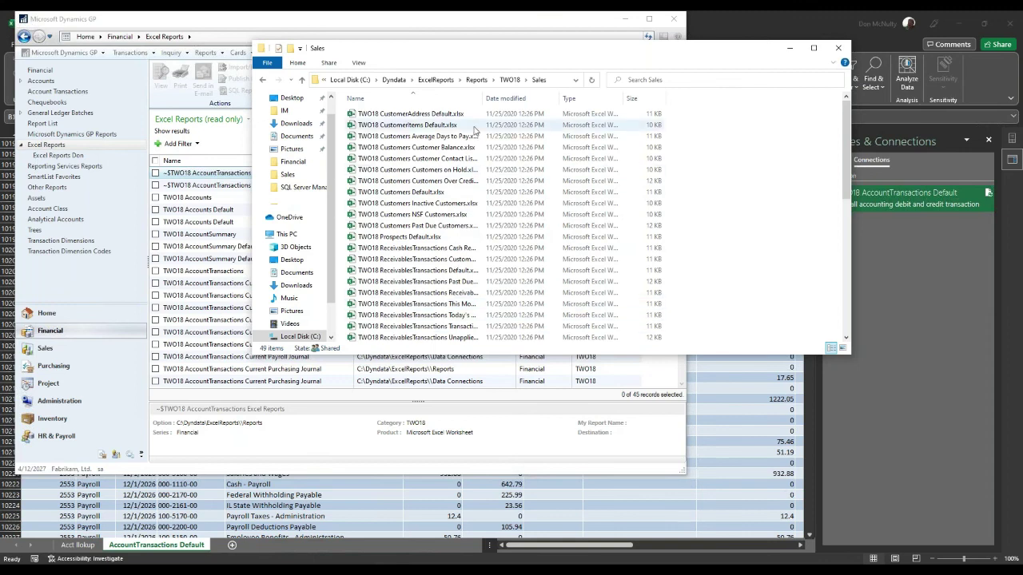
{"action": "left_click_drag", "start_coordinate": [482, 99], "coordinate": [556, 98]}
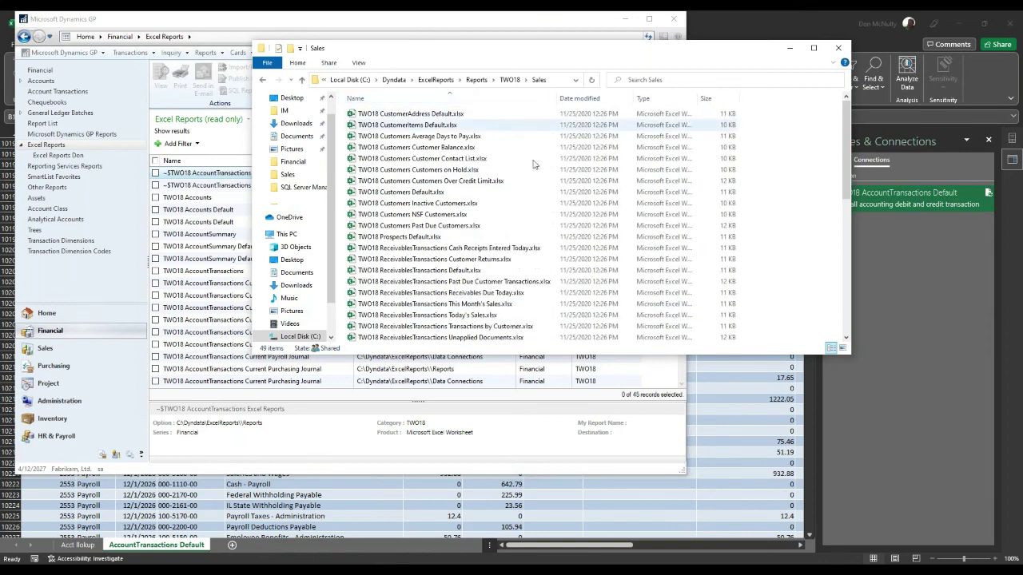
{"action": "left_click", "coordinate": [392, 192]}
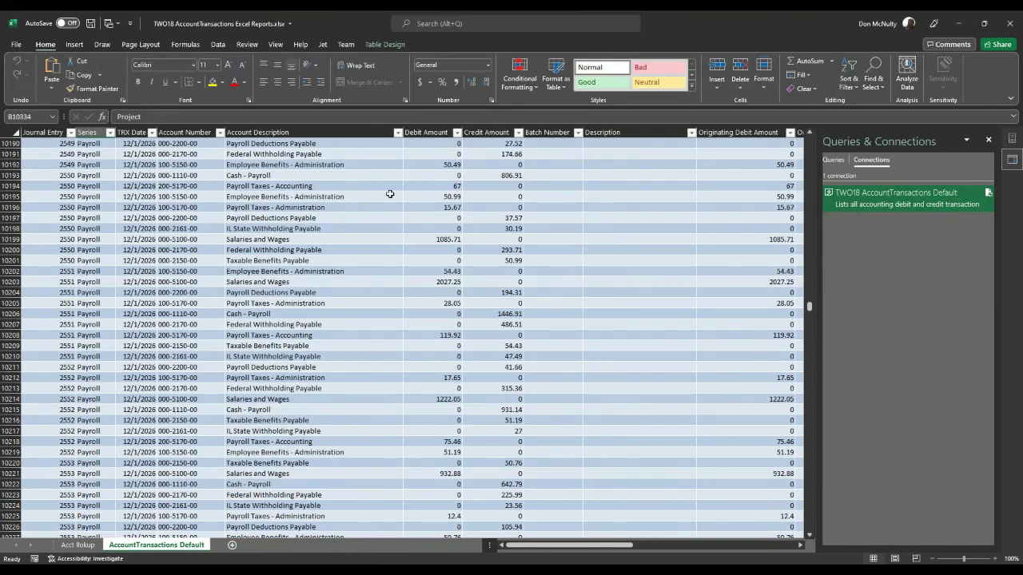